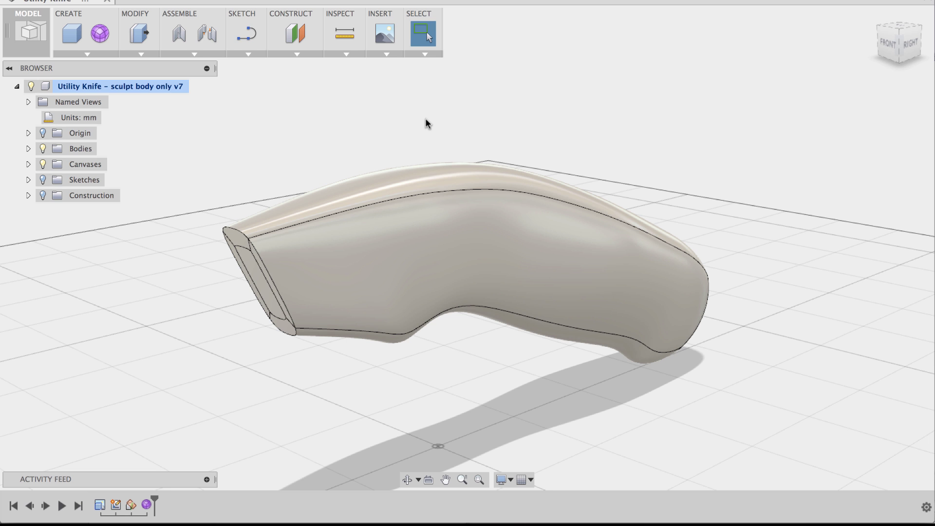
- Shell the entire knife body to the inside with a wall thickness of 2 mm, leaving no face open
{"action": "middle_click_drag", "start_coordinate": [495, 124], "coordinate": [596, 132], "text": "shift"}
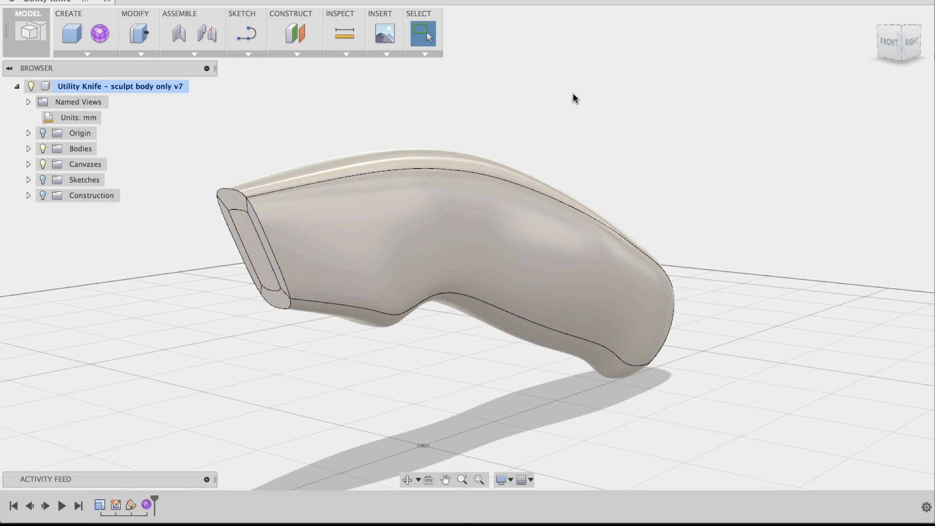
{"action": "middle_click_drag", "start_coordinate": [567, 106], "coordinate": [548, 115]}
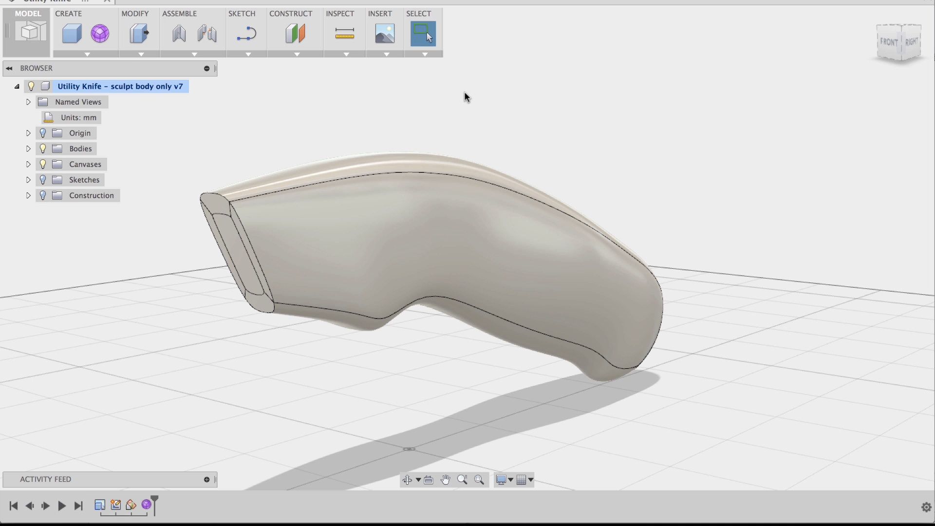
{"action": "middle_click_drag", "start_coordinate": [464, 92], "coordinate": [458, 98]}
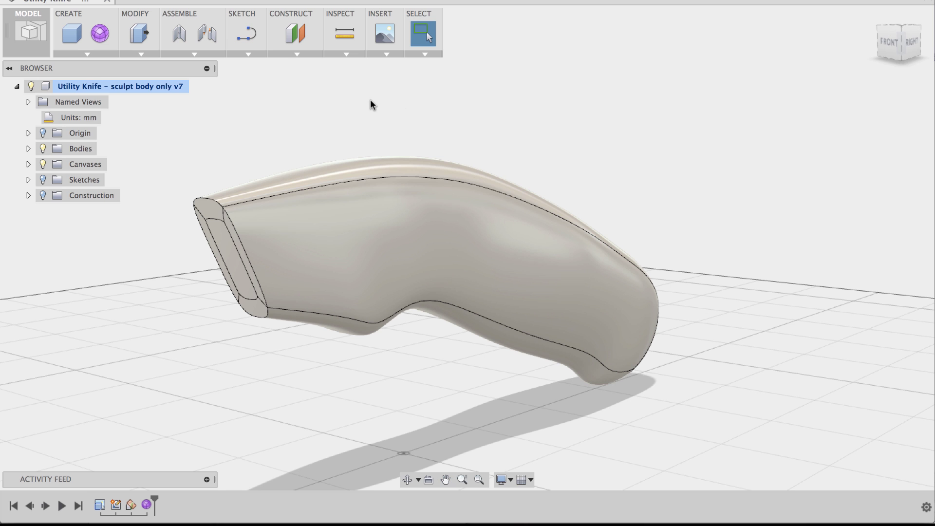
{"action": "left_click", "coordinate": [130, 54]}
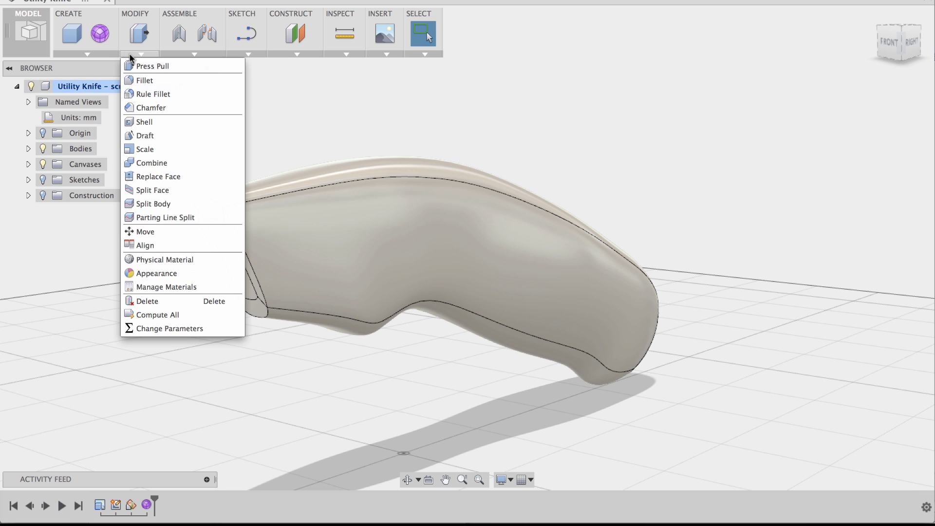
{"action": "left_click", "coordinate": [148, 122]}
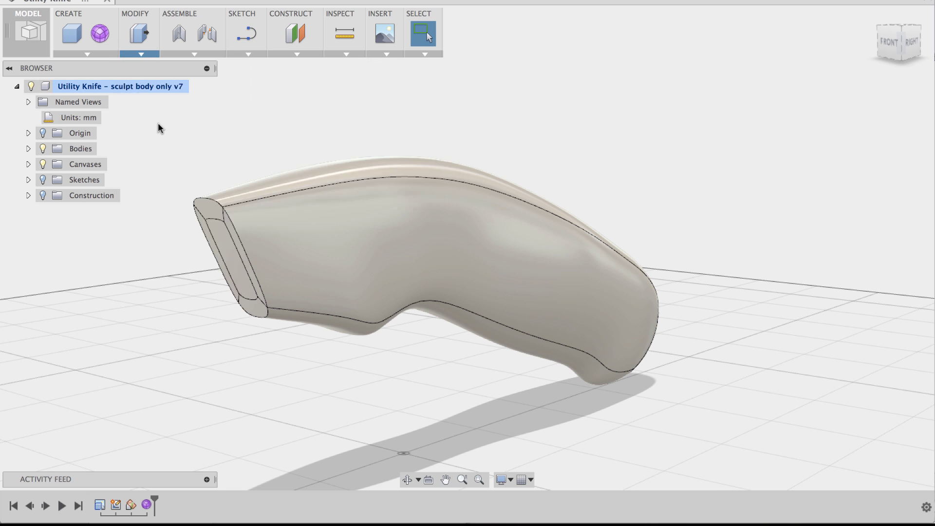
{"action": "left_click", "coordinate": [28, 149]}
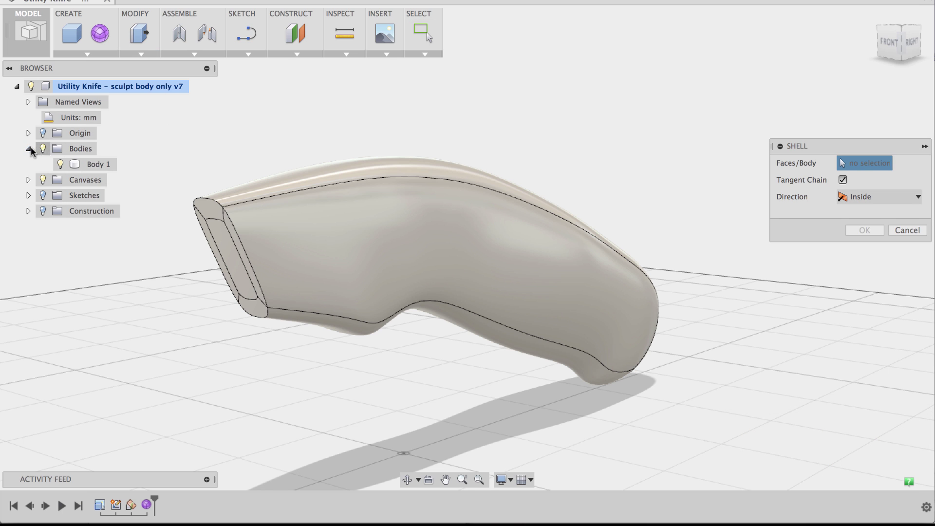
{"action": "left_click", "coordinate": [112, 165]}
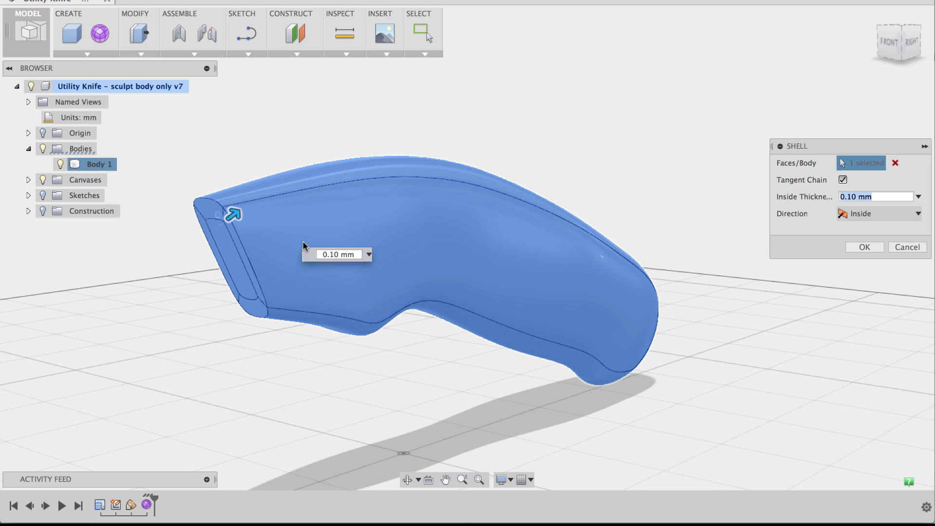
{"action": "left_click_drag", "start_coordinate": [321, 252], "coordinate": [337, 253]}
{"action": "type", "text": "2"}
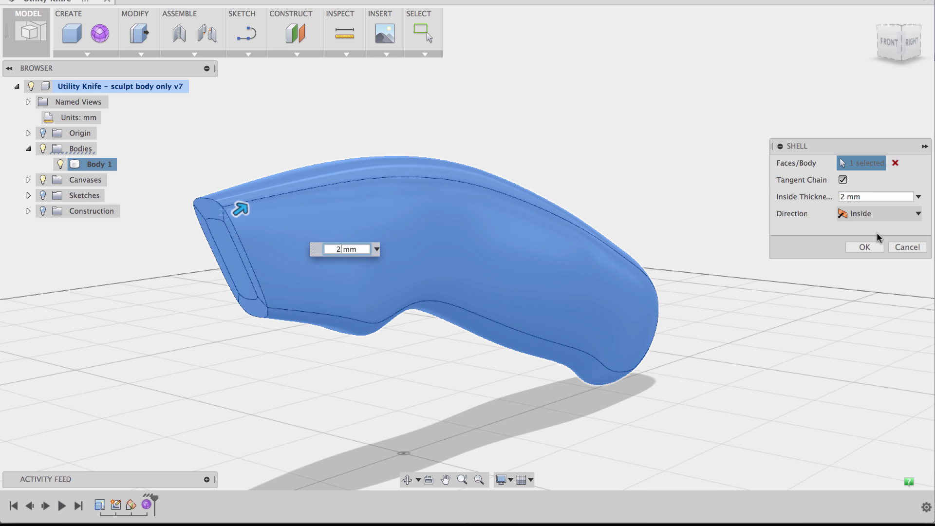
{"action": "left_click", "coordinate": [863, 247]}
- Start a Section Analysis of the shelled body and show the origin planes so they can be selected
{"action": "middle_click_drag", "start_coordinate": [674, 160], "coordinate": [588, 124]}
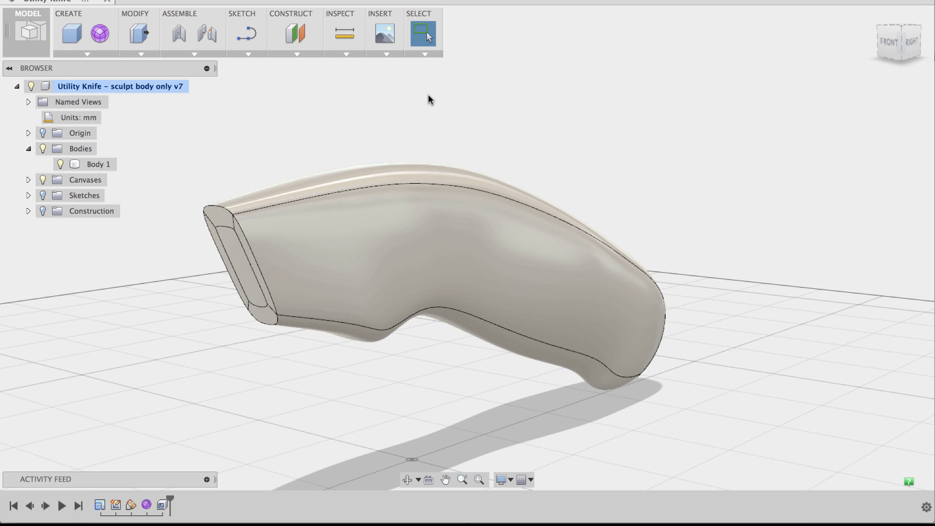
{"action": "left_click", "coordinate": [344, 54]}
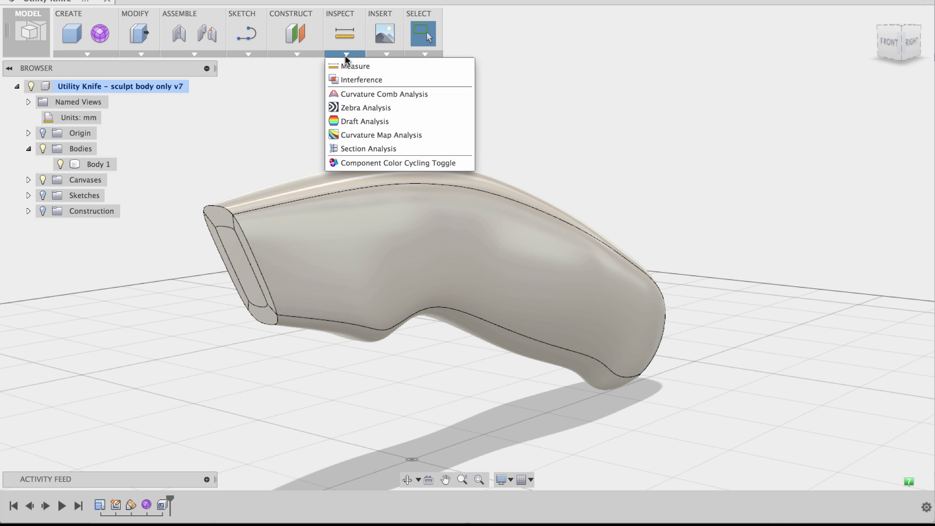
{"action": "left_click", "coordinate": [364, 149]}
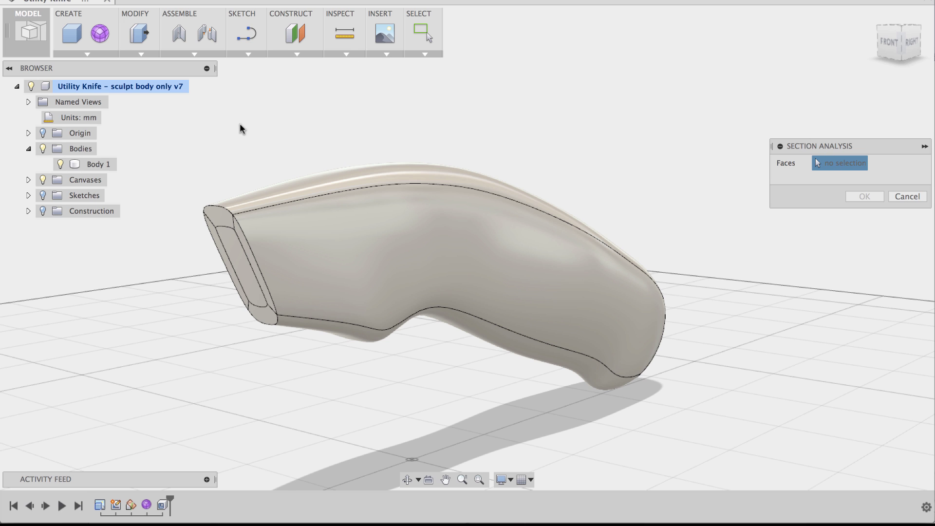
{"action": "middle_click_drag", "start_coordinate": [330, 132], "coordinate": [319, 140]}
{"action": "middle_click_drag", "start_coordinate": [255, 137], "coordinate": [263, 136]}
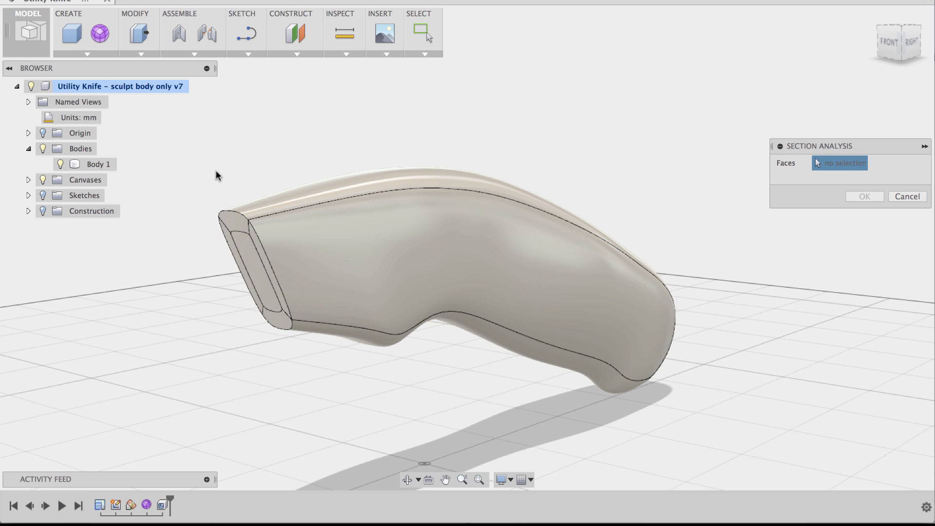
{"action": "middle_click_drag", "start_coordinate": [223, 168], "coordinate": [215, 156]}
{"action": "left_click", "coordinate": [43, 134]}
- Section the knife body along the origin's lengthwise vertical plane at 0.00 mm distance and 0.0 deg angles
{"action": "middle_click_drag", "start_coordinate": [230, 113], "coordinate": [388, 210]}
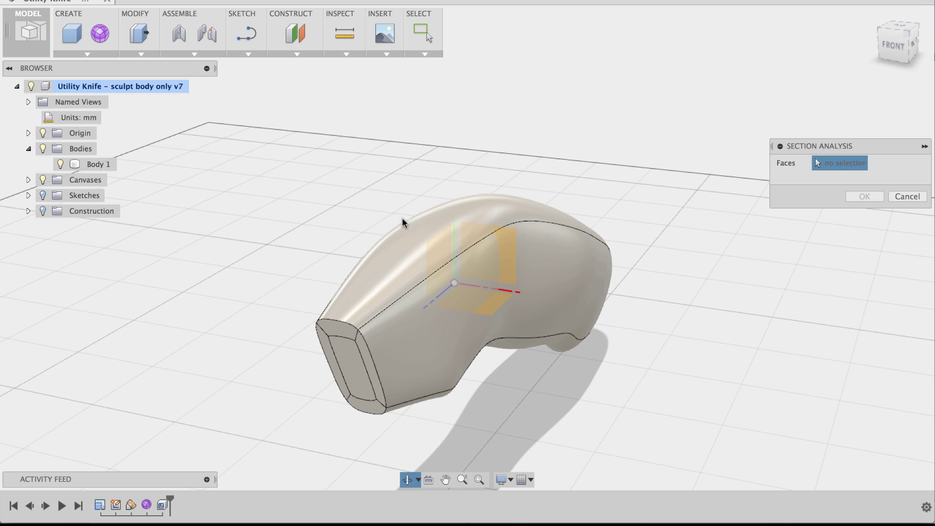
{"action": "left_click", "coordinate": [437, 250]}
{"action": "mouse_move", "coordinate": [528, 152]}
{"action": "middle_mouse_down", "text": "shift"}
{"action": "mouse_move", "coordinate": [537, 143]}
{"action": "mouse_move", "coordinate": [528, 137]}
{"action": "middle_mouse_up", "text": "shift"}
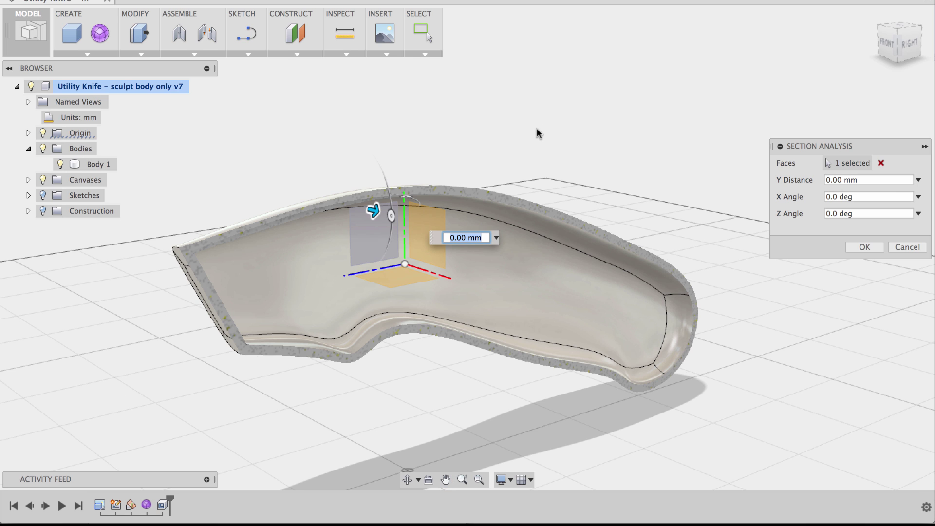
{"action": "middle_click_drag", "start_coordinate": [542, 130], "coordinate": [533, 126], "text": "shift"}
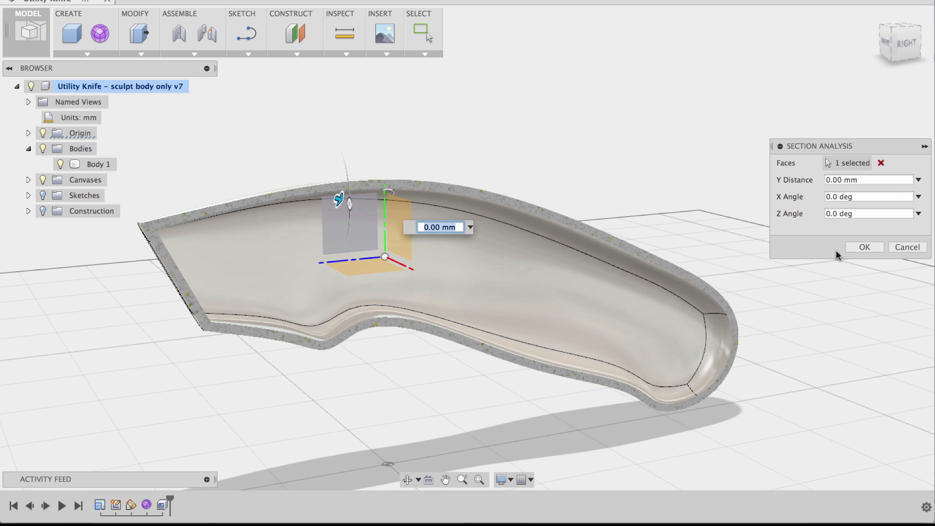
{"action": "left_click", "coordinate": [864, 248]}
- Set the Right view and start a line sketch on the origin's lengthwise vertical plane
{"action": "middle_click_drag", "start_coordinate": [598, 91], "coordinate": [584, 110], "text": "shift"}
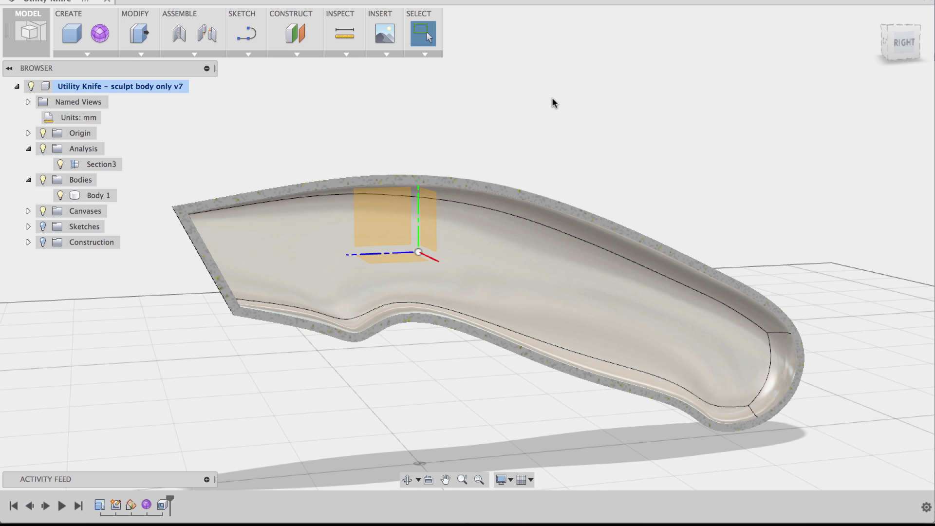
{"action": "middle_click_drag", "start_coordinate": [552, 104], "coordinate": [571, 99]}
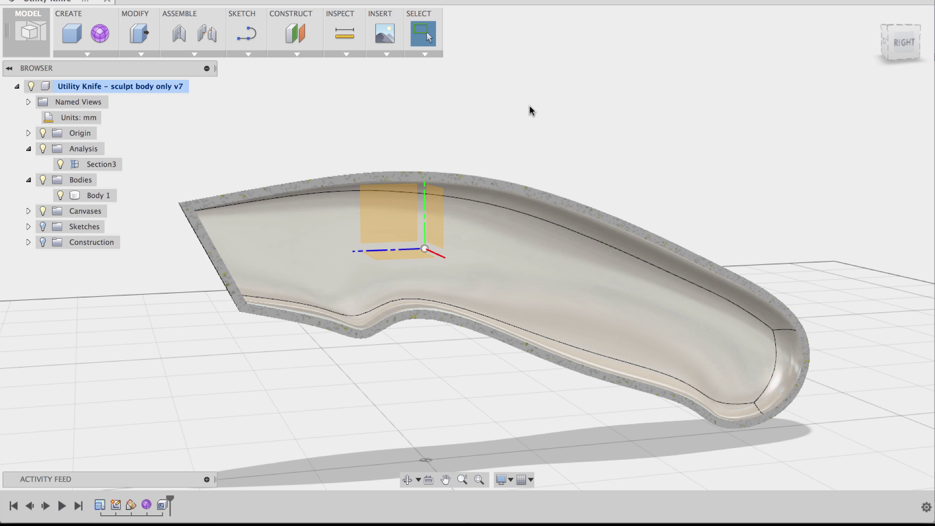
{"action": "mouse_move", "coordinate": [916, 72]}
{"action": "left_click", "coordinate": [903, 44]}
{"action": "middle_click_drag", "start_coordinate": [591, 98], "coordinate": [607, 87]}
{"action": "key", "text": "Escape"}
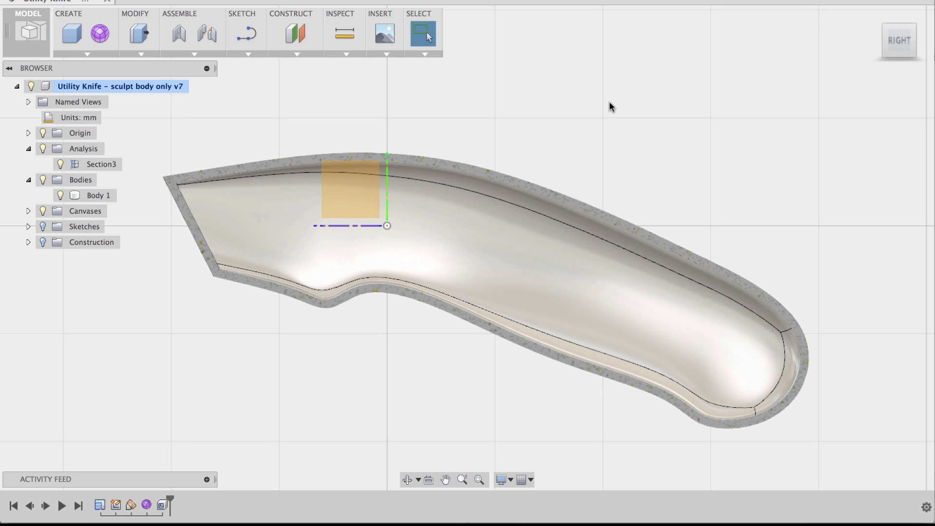
{"action": "left_click", "coordinate": [248, 54]}
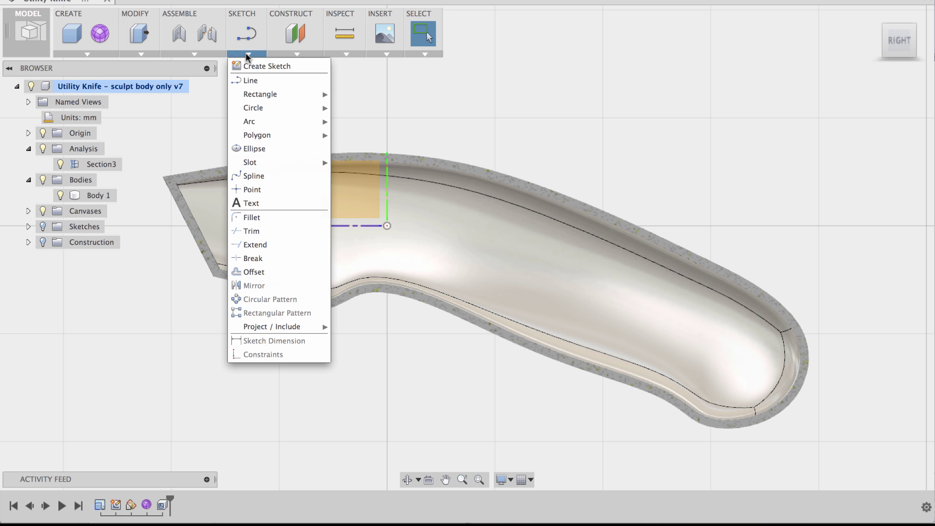
{"action": "left_click", "coordinate": [249, 81]}
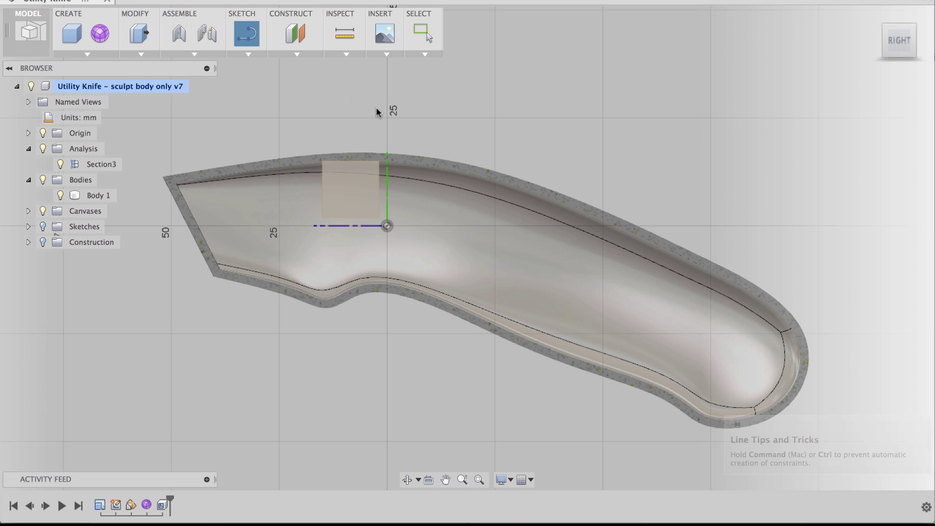
{"action": "left_click", "coordinate": [352, 188]}
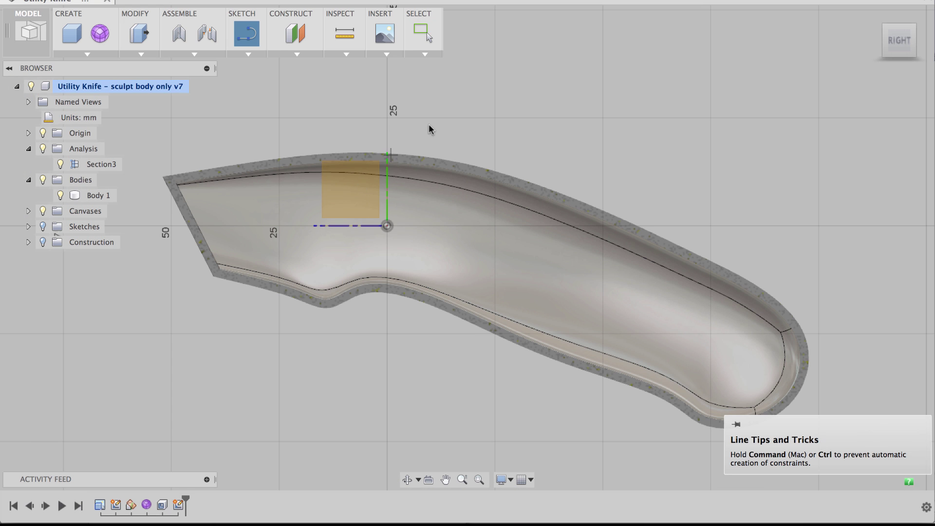
{"action": "middle_click_drag", "start_coordinate": [450, 122], "coordinate": [439, 100]}
{"action": "key", "text": "l"}
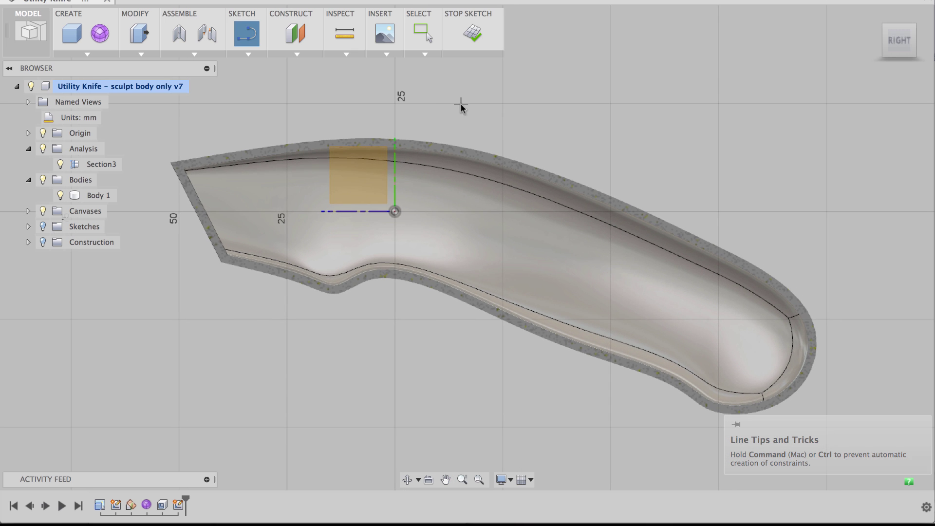
- Show the existing sketches over the sectioned body as reference for the line sketch
{"action": "left_click", "coordinate": [43, 227]}
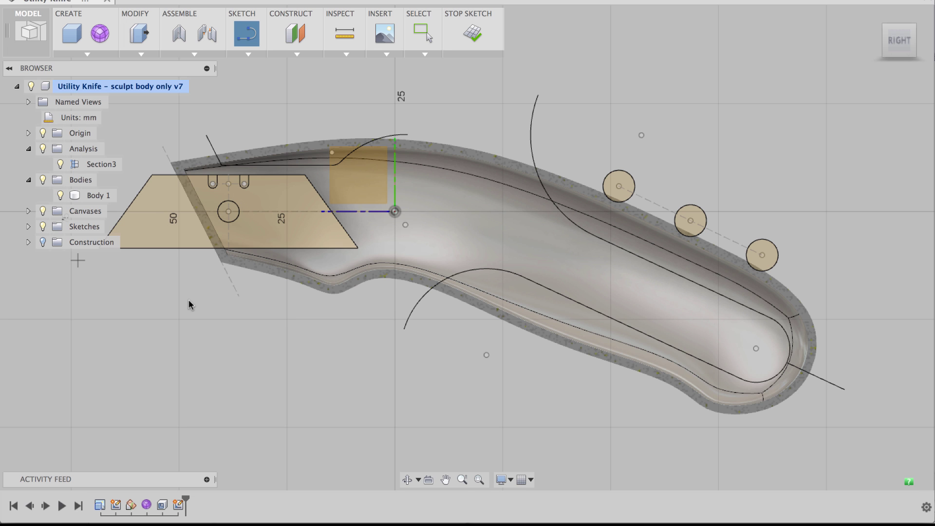
{"action": "middle_click_drag", "start_coordinate": [277, 337], "coordinate": [296, 340]}
{"action": "scroll", "coordinate": [306, 337], "scroll_direction": "down", "scroll_amount": 1}
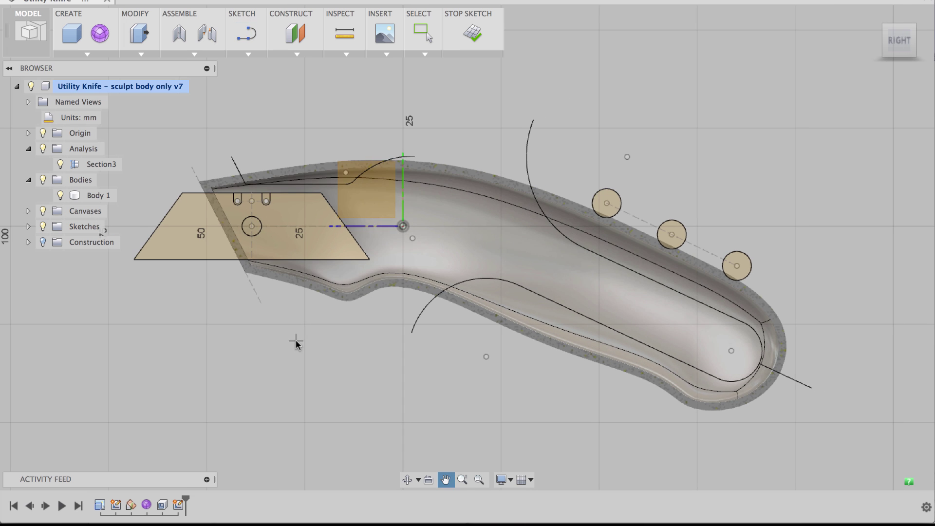
{"action": "scroll", "coordinate": [188, 326], "scroll_direction": "up", "scroll_amount": 2}
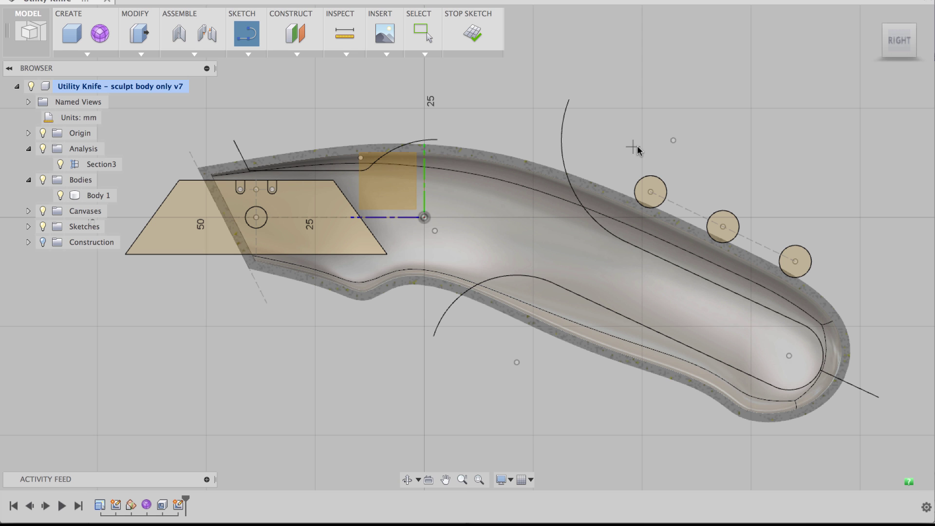
{"action": "middle_click_drag", "start_coordinate": [636, 145], "coordinate": [585, 135]}
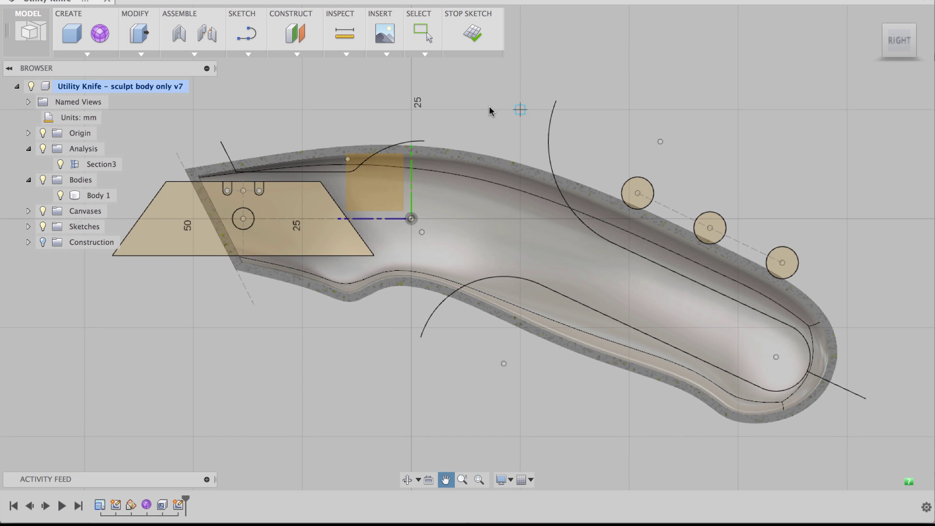
{"action": "middle_click_drag", "start_coordinate": [479, 107], "coordinate": [480, 106]}
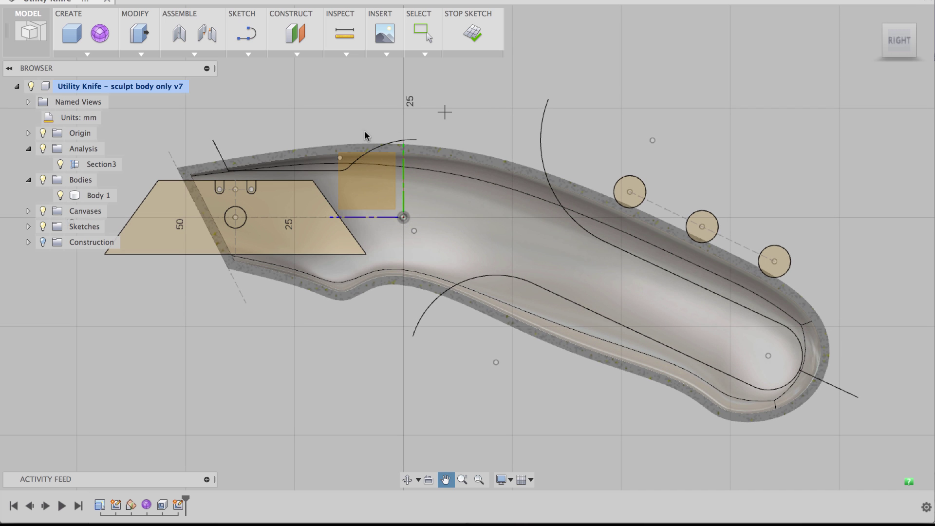
{"action": "scroll", "coordinate": [288, 118], "scroll_direction": "up", "scroll_amount": 2}
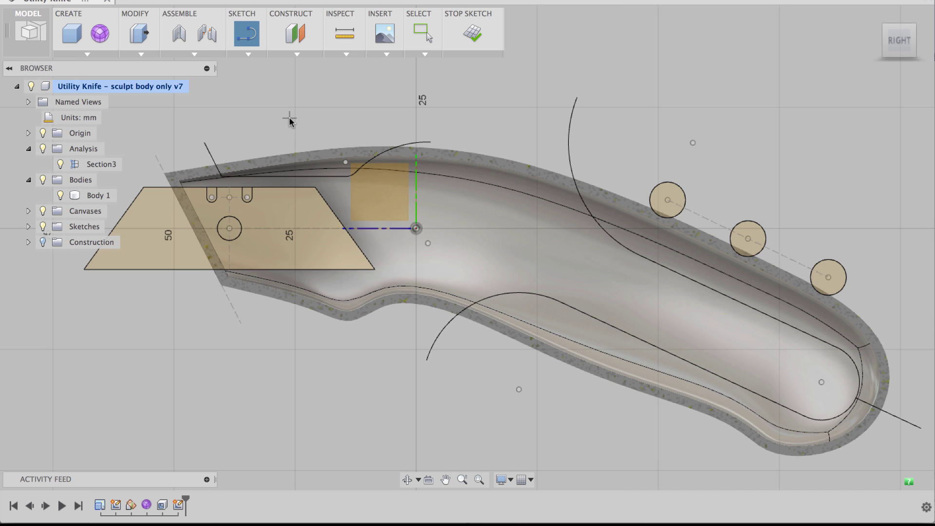
{"action": "scroll", "coordinate": [324, 125], "scroll_direction": "up", "scroll_amount": 2}
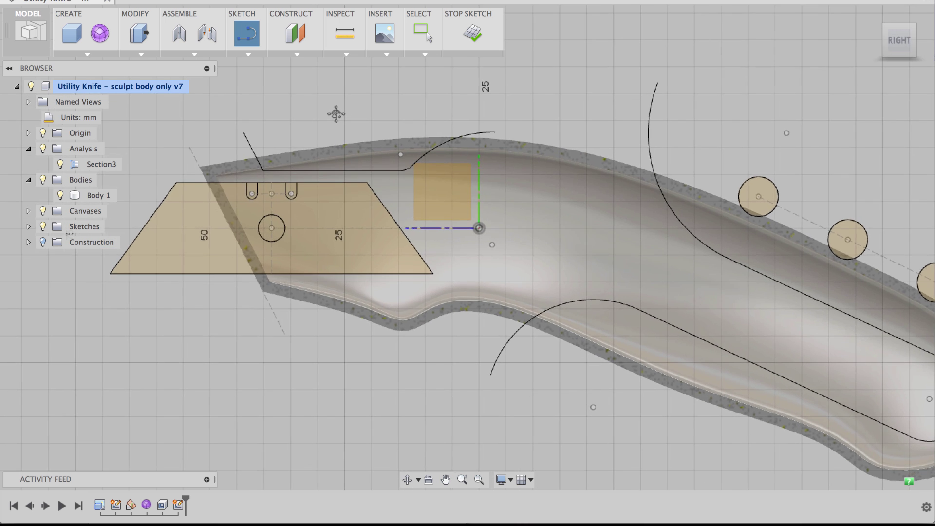
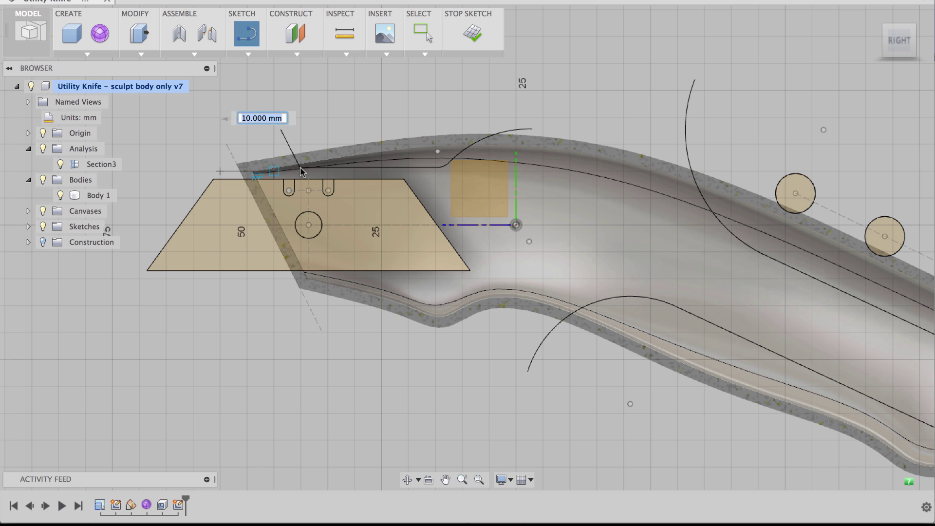
- Sketch a horizontal line just above the blade, from outside the body's blade end to inside the wall of the knife's back
{"action": "middle_click_drag", "start_coordinate": [399, 166], "coordinate": [303, 163]}
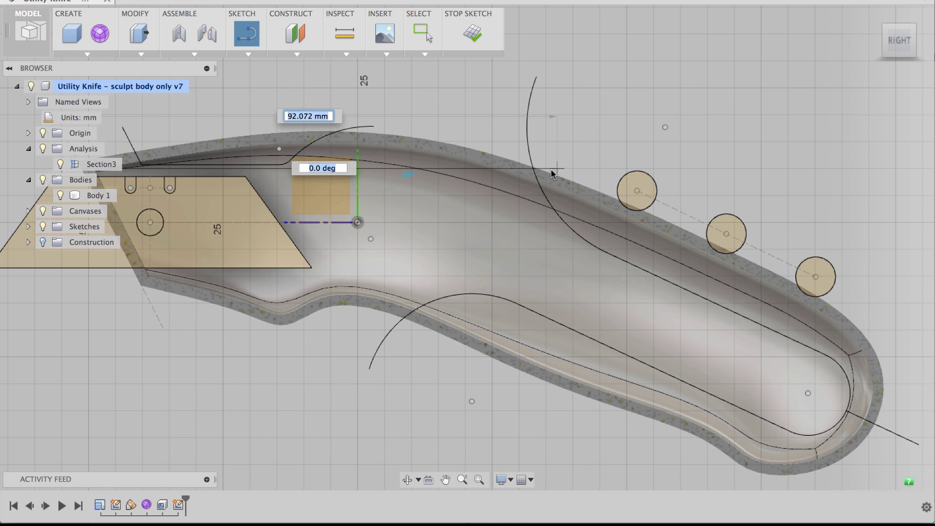
{"action": "left_click", "coordinate": [573, 168]}
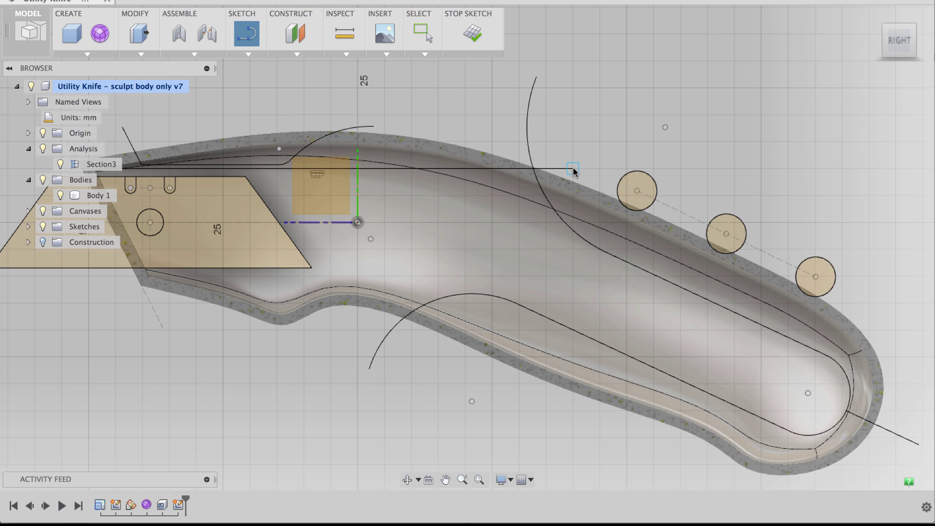
{"action": "scroll", "coordinate": [449, 121], "scroll_direction": "down", "scroll_amount": 1}
{"action": "middle_click_drag", "start_coordinate": [446, 121], "coordinate": [510, 128]}
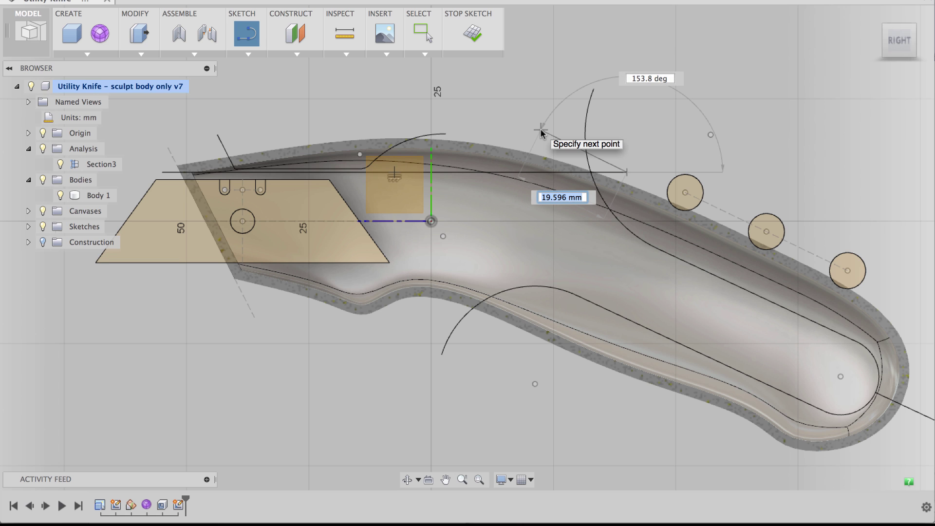
{"action": "key", "text": "Escape"}
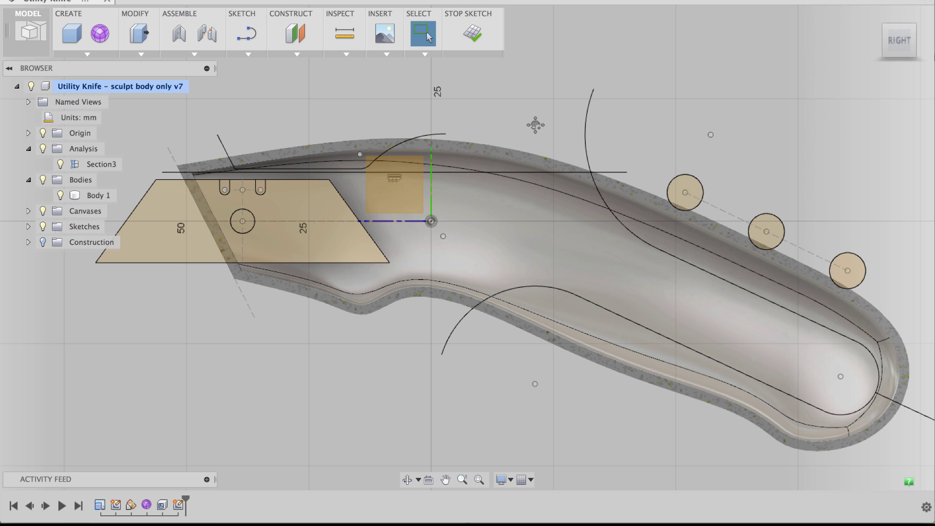
- Sketch a second horizontal line about 135 mm long just below the blade, running through the body past its back wall
{"action": "middle_click_drag", "start_coordinate": [531, 126], "coordinate": [526, 123]}
{"action": "right_click", "coordinate": [513, 126]}
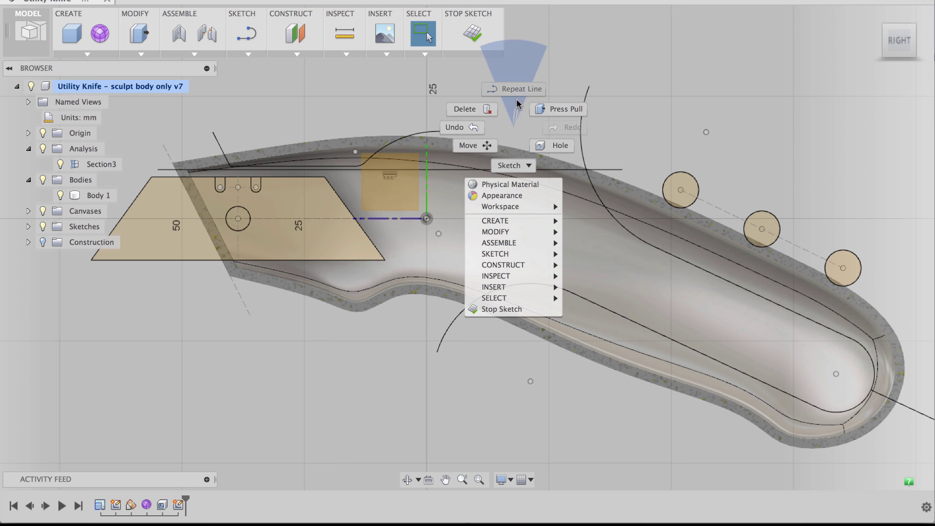
{"action": "left_click", "coordinate": [510, 91]}
{"action": "key", "text": "l"}
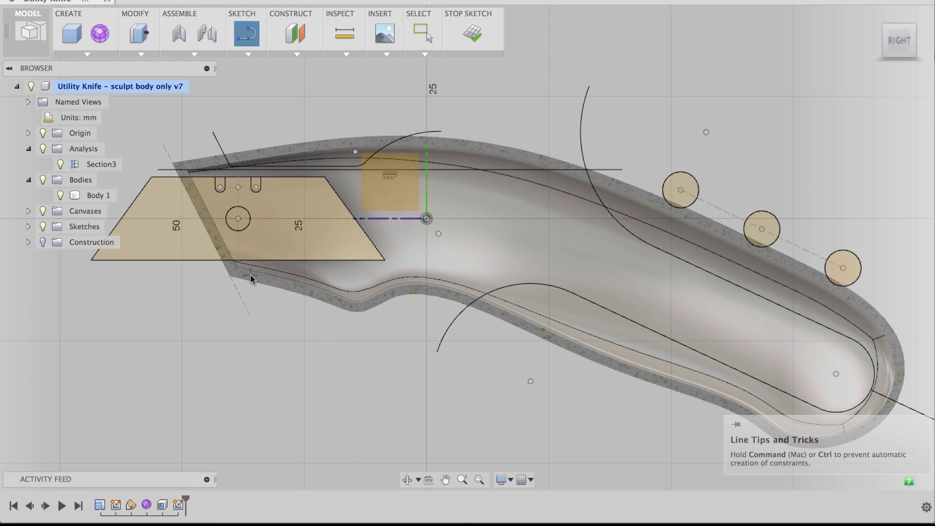
{"action": "scroll", "coordinate": [286, 325], "scroll_direction": "up", "scroll_amount": 2}
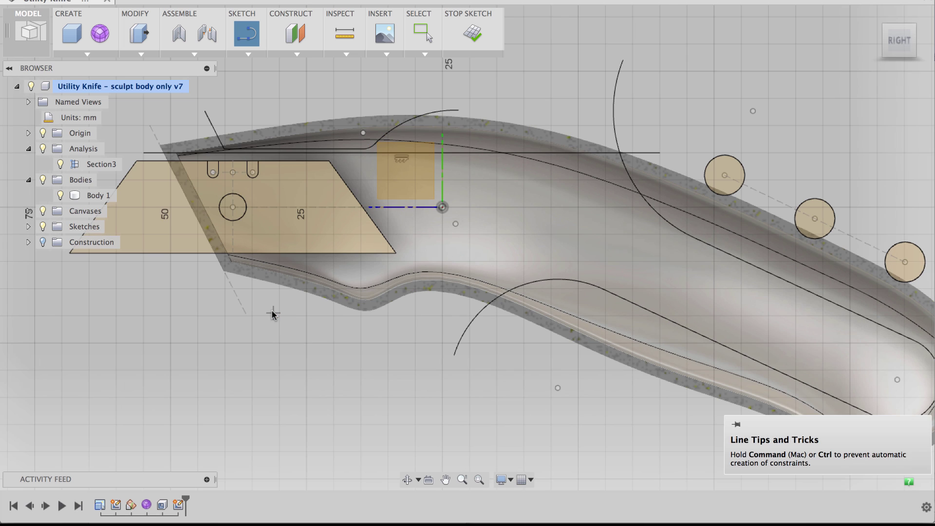
{"action": "left_click", "coordinate": [197, 264]}
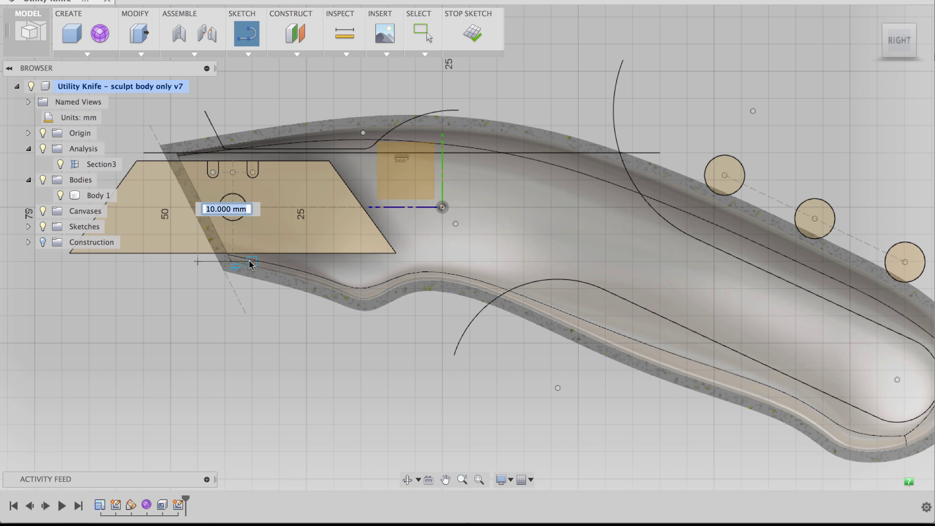
{"action": "middle_click_drag", "start_coordinate": [350, 259], "coordinate": [237, 259]}
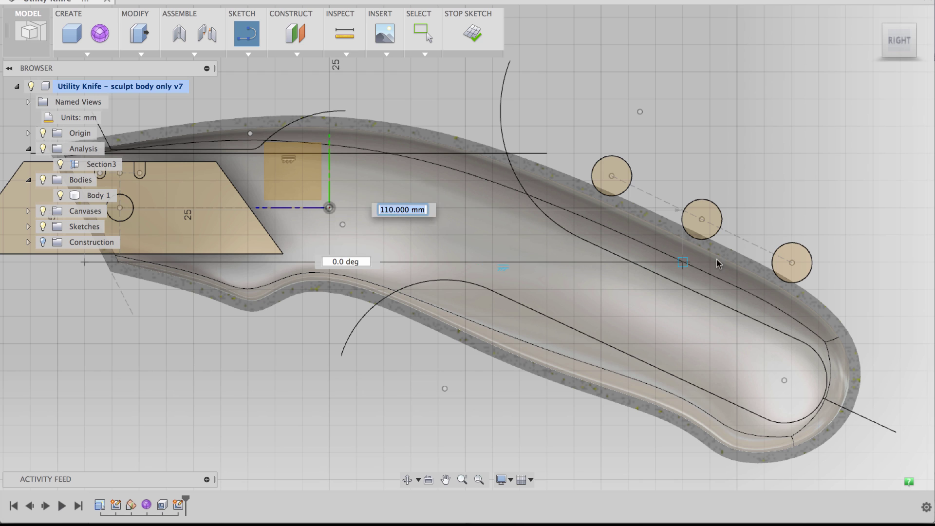
{"action": "left_click", "coordinate": [819, 262]}
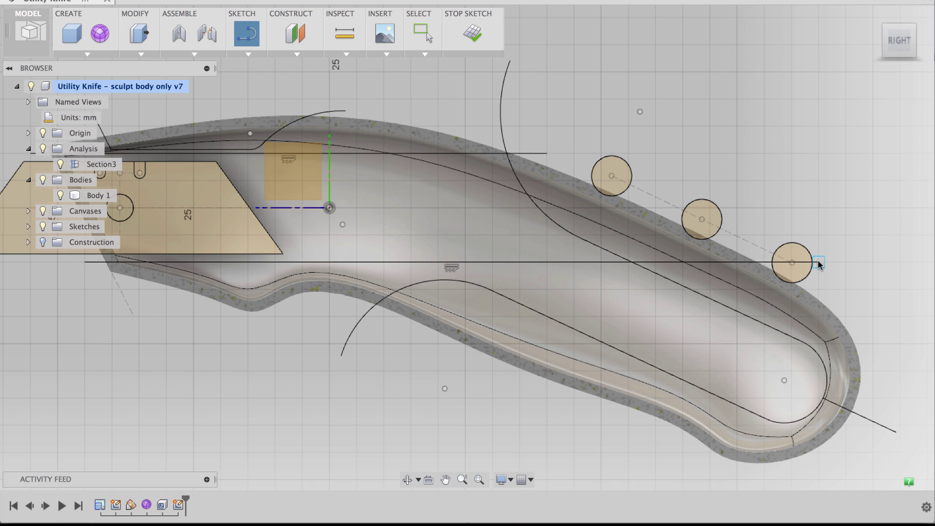
{"action": "key", "text": "Escape"}
- Sketch a vertical line through the rear end of the upper horizontal line, extending beyond the body's upper and lower walls
{"action": "scroll", "coordinate": [686, 138], "scroll_direction": "down", "scroll_amount": 2}
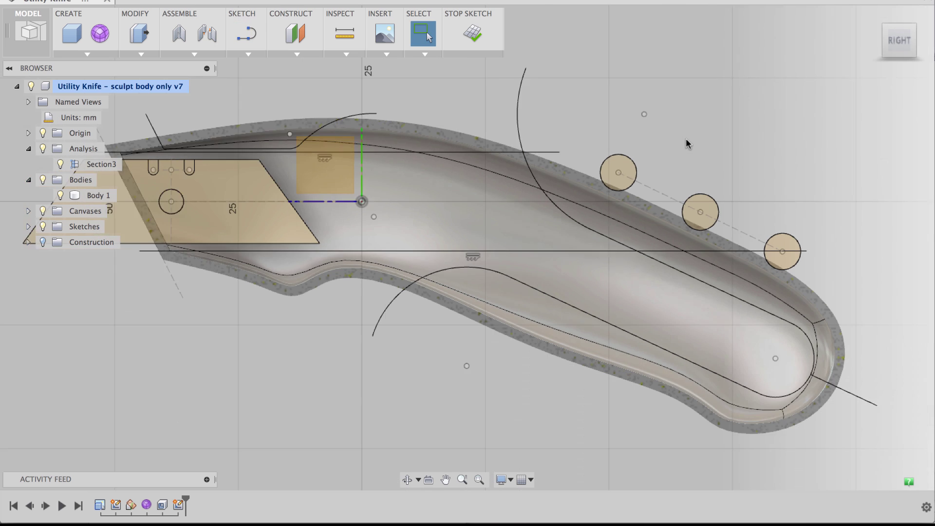
{"action": "middle_click_drag", "start_coordinate": [675, 119], "coordinate": [663, 121]}
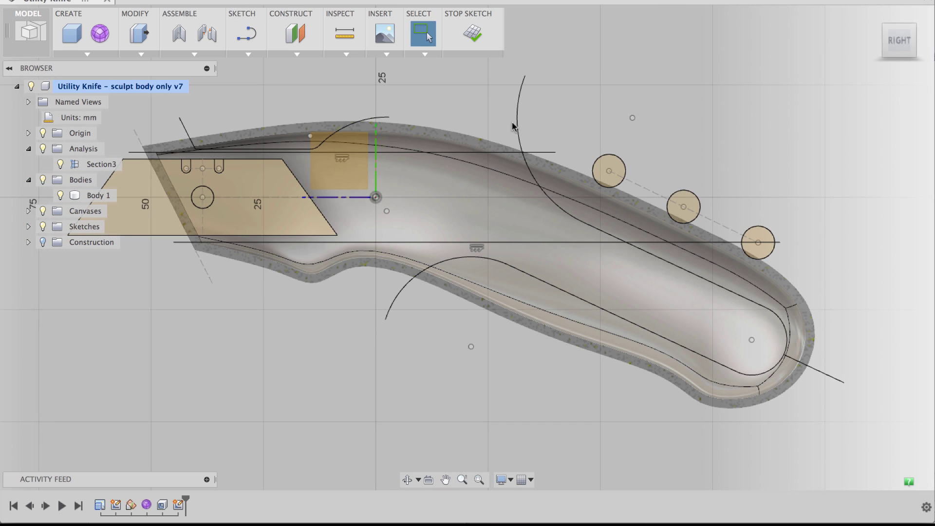
{"action": "scroll", "coordinate": [549, 126], "scroll_direction": "up", "scroll_amount": 1}
{"action": "scroll", "coordinate": [549, 124], "scroll_direction": "up", "scroll_amount": 2}
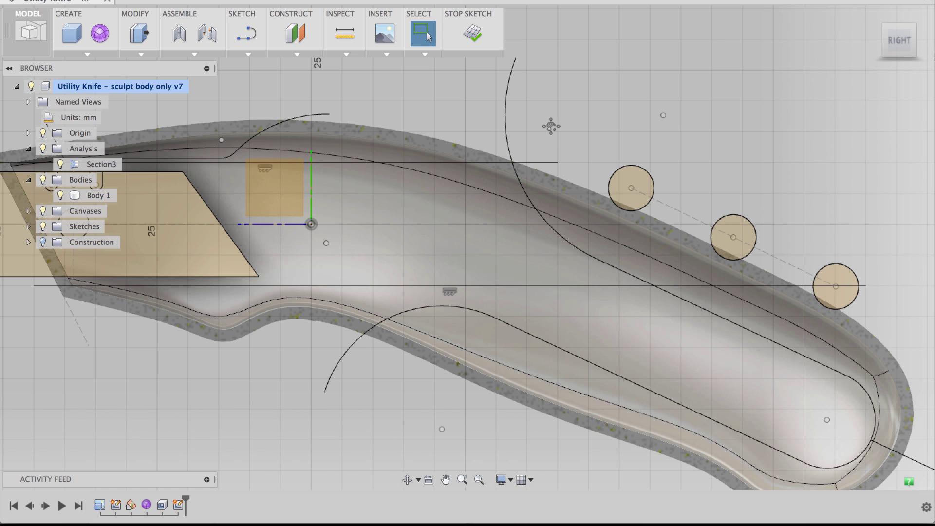
{"action": "middle_click_drag", "start_coordinate": [549, 124], "coordinate": [539, 107]}
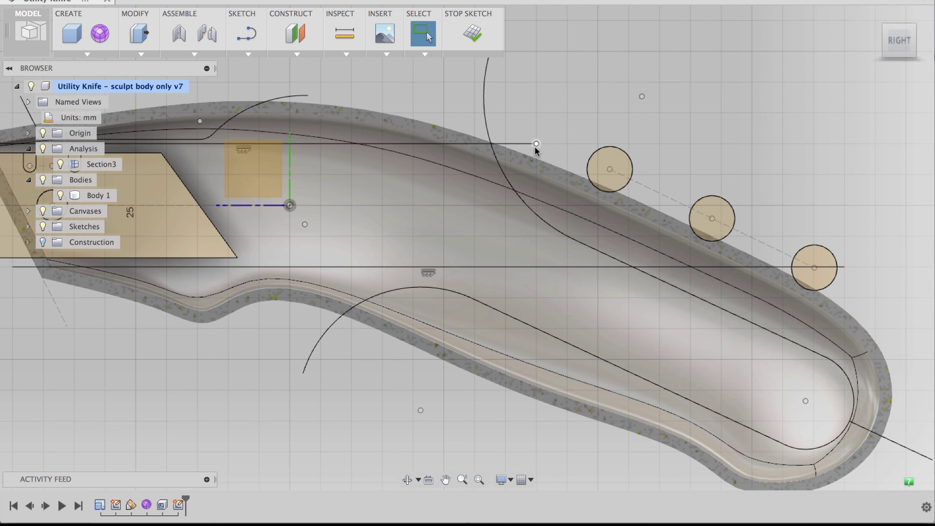
{"action": "right_click", "coordinate": [543, 121]}
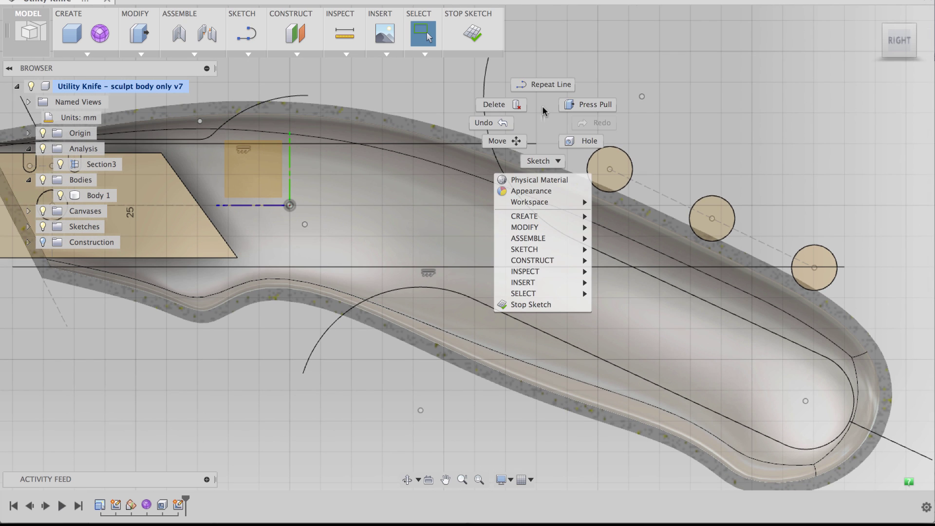
{"action": "left_click", "coordinate": [542, 85]}
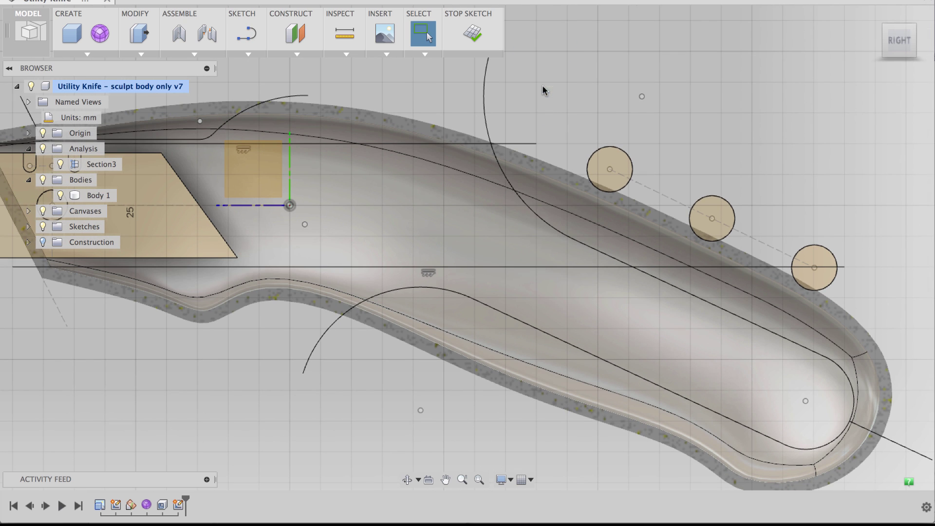
{"action": "left_click", "coordinate": [537, 111]}
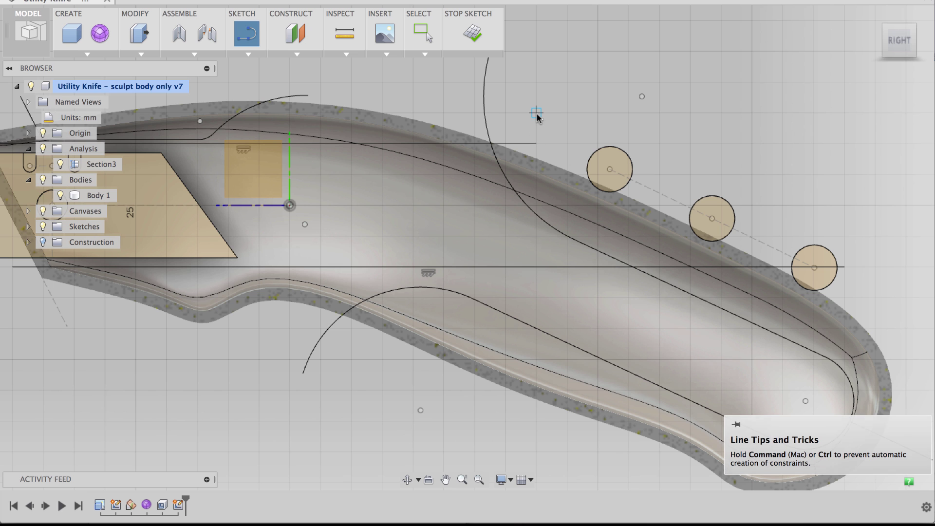
{"action": "left_click", "coordinate": [536, 422]}
{"action": "scroll", "coordinate": [536, 422], "scroll_direction": "down", "scroll_amount": 3}
{"action": "middle_click_drag", "start_coordinate": [536, 423], "coordinate": [555, 389]}
{"action": "key", "text": "Escape"}
- Finish the sketch of the two horizontal lines and the vertical line
{"action": "mouse_move", "coordinate": [472, 363]}
{"action": "middle_mouse_down"}
{"action": "mouse_move", "coordinate": [486, 359]}
{"action": "mouse_move", "coordinate": [482, 367]}
{"action": "middle_mouse_up"}
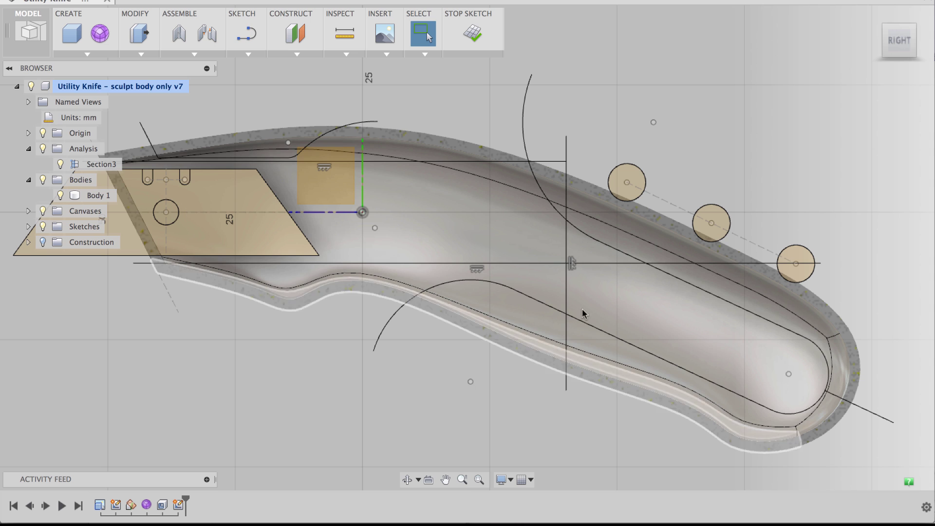
{"action": "left_click", "coordinate": [566, 252]}
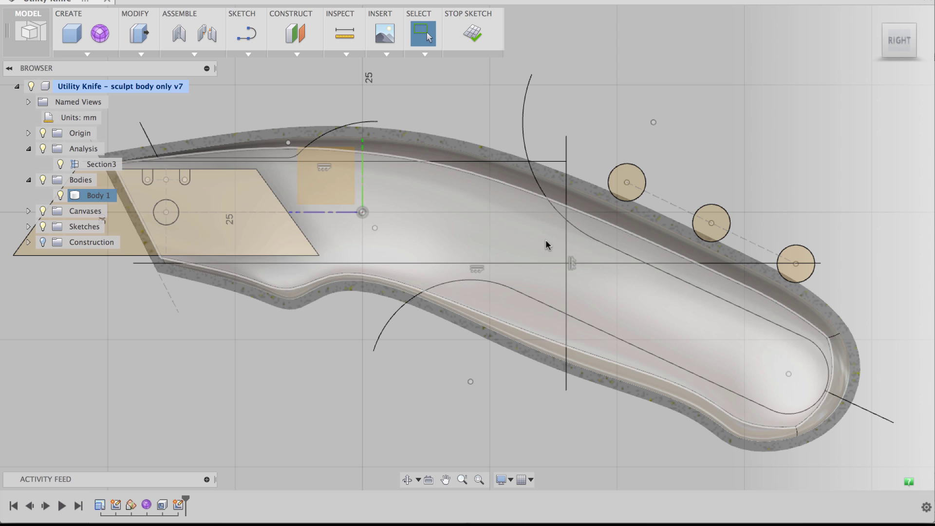
{"action": "mouse_move", "coordinate": [454, 112]}
{"action": "middle_mouse_down"}
{"action": "mouse_move", "coordinate": [497, 115]}
{"action": "mouse_move", "coordinate": [479, 126]}
{"action": "mouse_move", "coordinate": [482, 115]}
{"action": "middle_mouse_up"}
{"action": "scroll", "coordinate": [497, 115], "scroll_direction": "down", "scroll_amount": 2}
{"action": "key", "text": "Escape"}
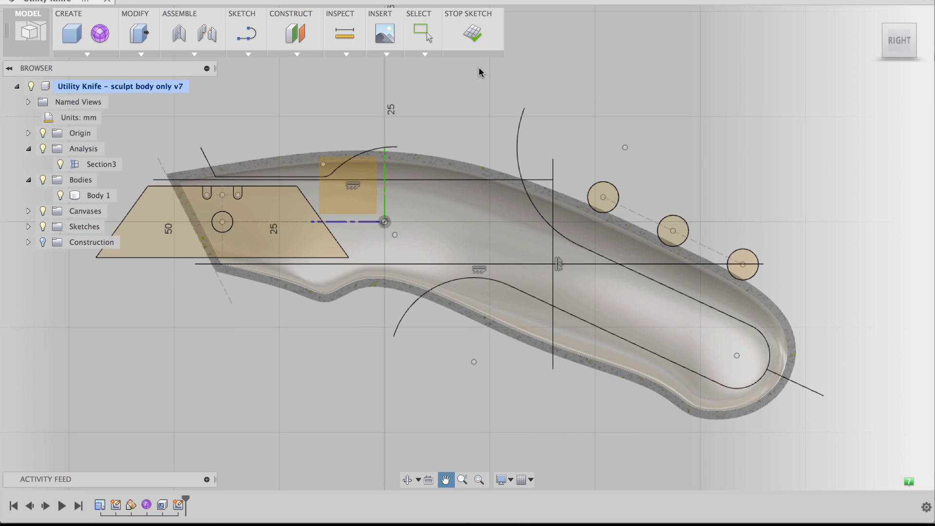
{"action": "left_click", "coordinate": [475, 36]}
- Create a 2 mm Web from the three sketched lines, with Symmetric thickness, To Next depth and extended curves
{"action": "scroll", "coordinate": [478, 92], "scroll_direction": "up", "scroll_amount": 1}
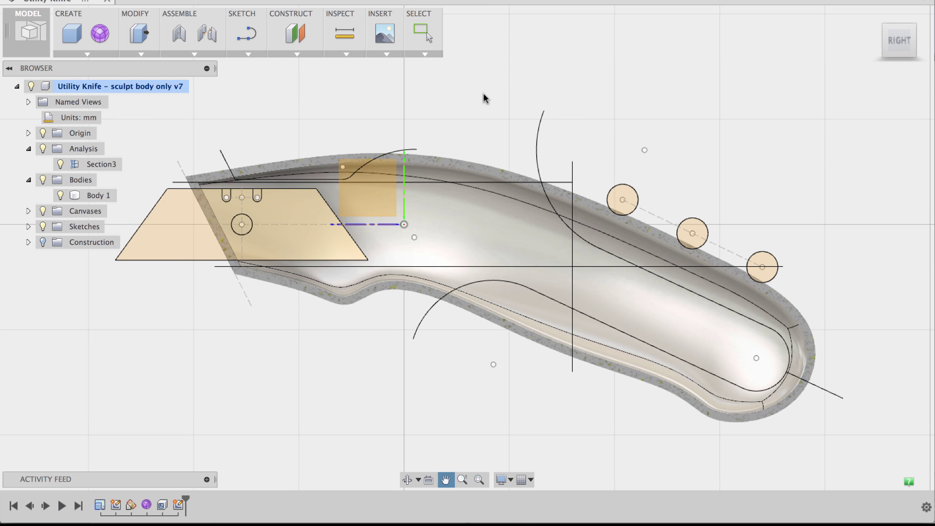
{"action": "mouse_move", "coordinate": [475, 94]}
{"action": "middle_mouse_down"}
{"action": "mouse_move", "coordinate": [483, 90]}
{"action": "mouse_move", "coordinate": [469, 83]}
{"action": "middle_mouse_up"}
{"action": "key", "text": "Escape"}
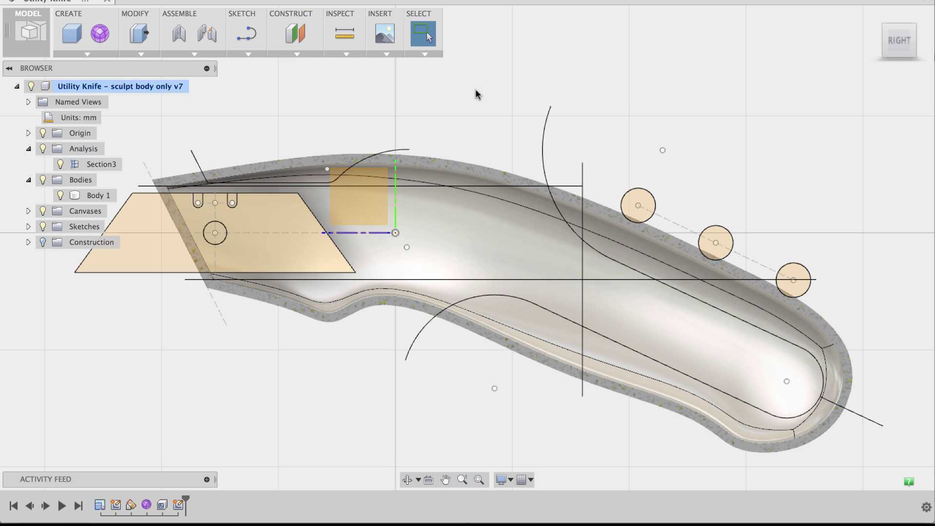
{"action": "left_click", "coordinate": [87, 53]}
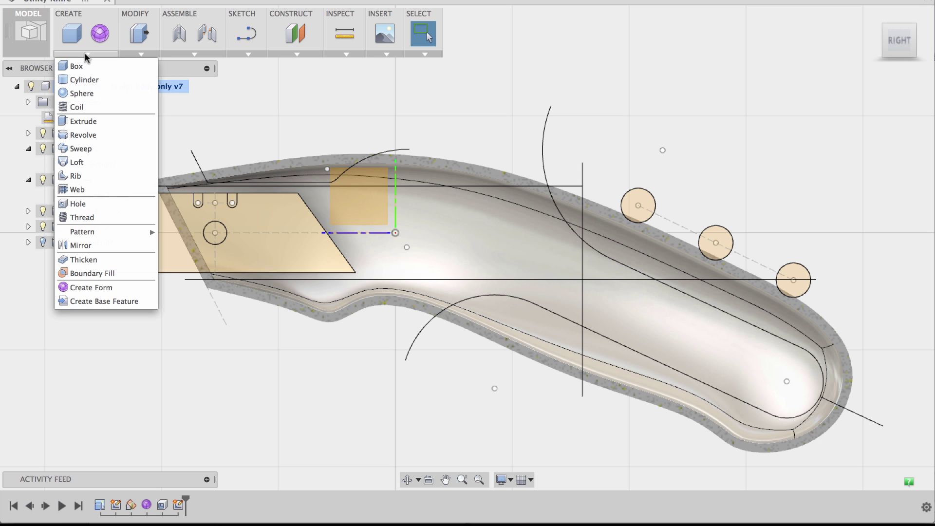
{"action": "left_click", "coordinate": [76, 190]}
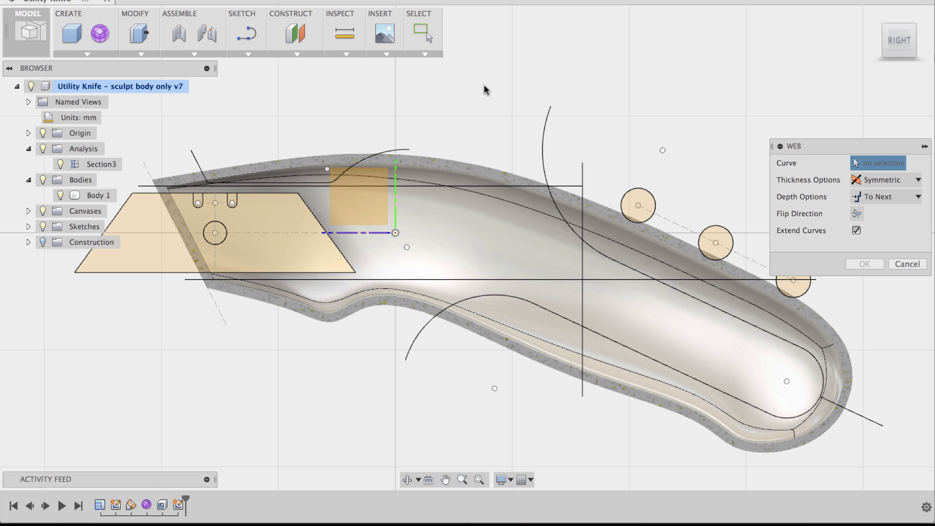
{"action": "left_click", "coordinate": [425, 185]}
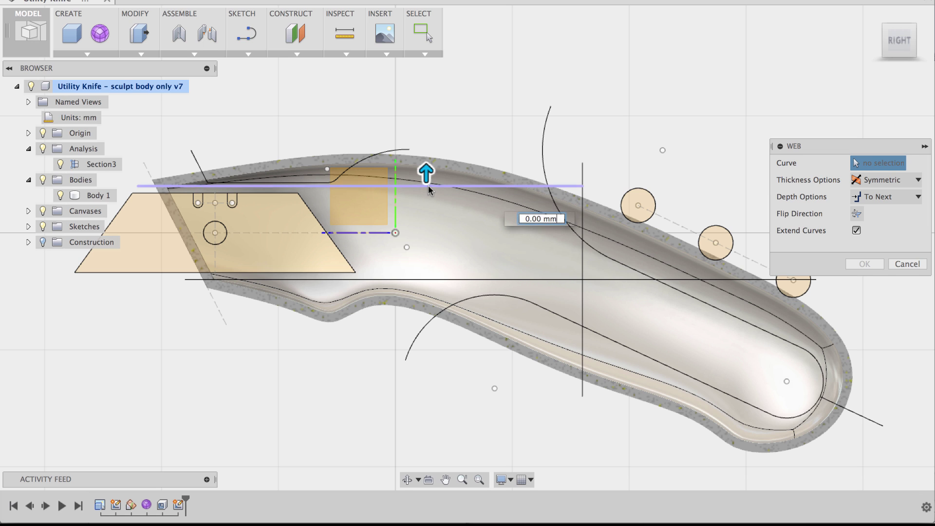
{"action": "left_click", "coordinate": [583, 264]}
{"action": "left_click", "coordinate": [562, 279]}
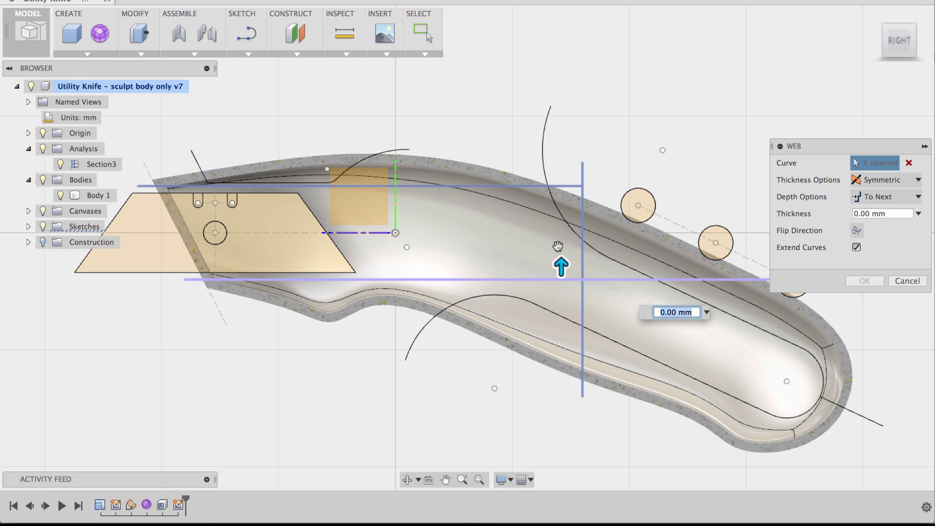
{"action": "middle_click_drag", "start_coordinate": [518, 113], "coordinate": [493, 112]}
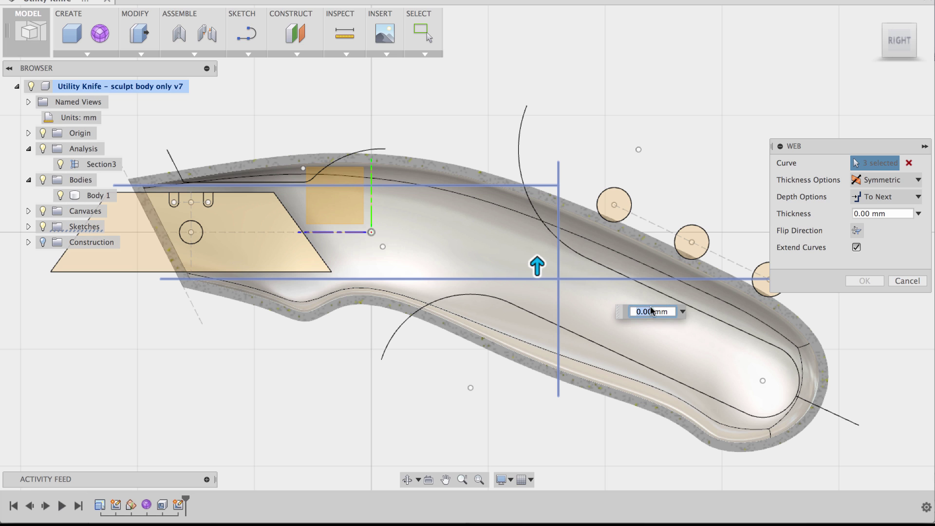
{"action": "type", "text": "2"}
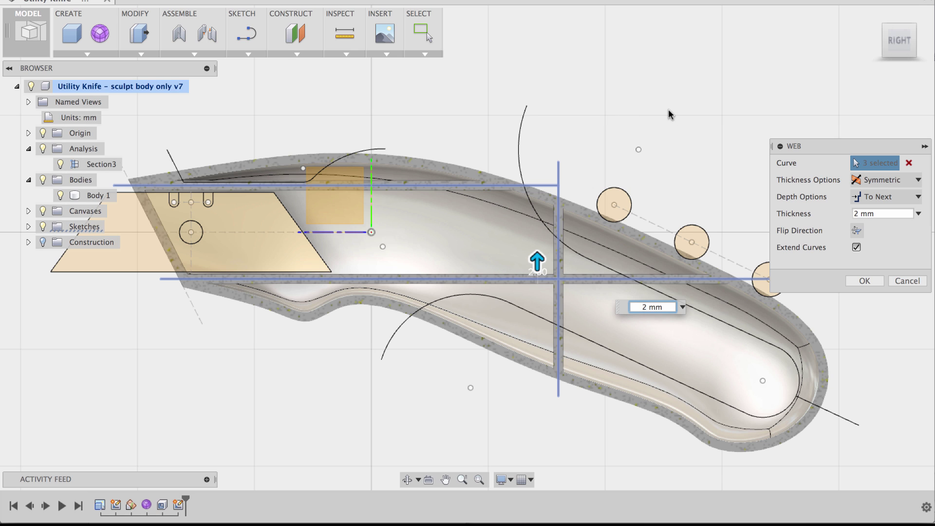
{"action": "left_click", "coordinate": [865, 281]}
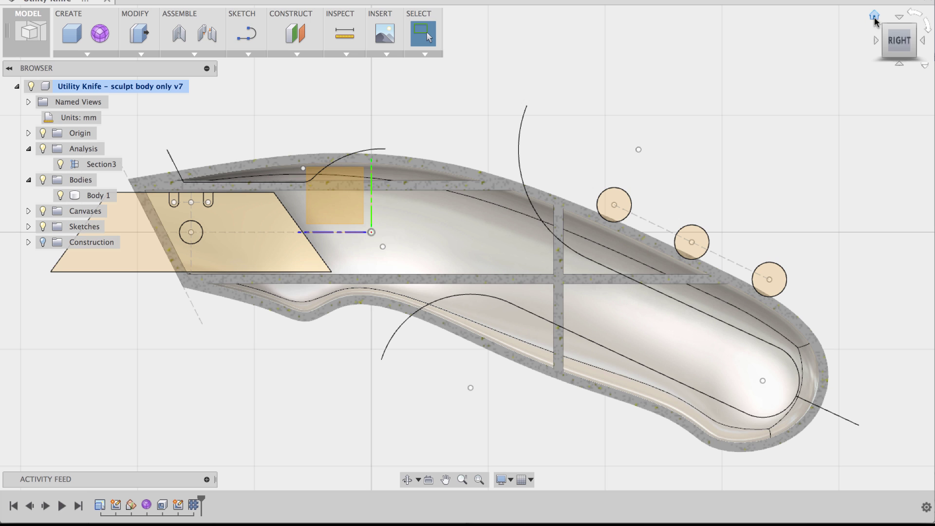
- Inspect the webs inside the sectioned knife body from the home view and nearby angles
{"action": "left_click", "coordinate": [873, 18]}
{"action": "scroll", "coordinate": [487, 307], "scroll_direction": "up", "scroll_amount": 5}
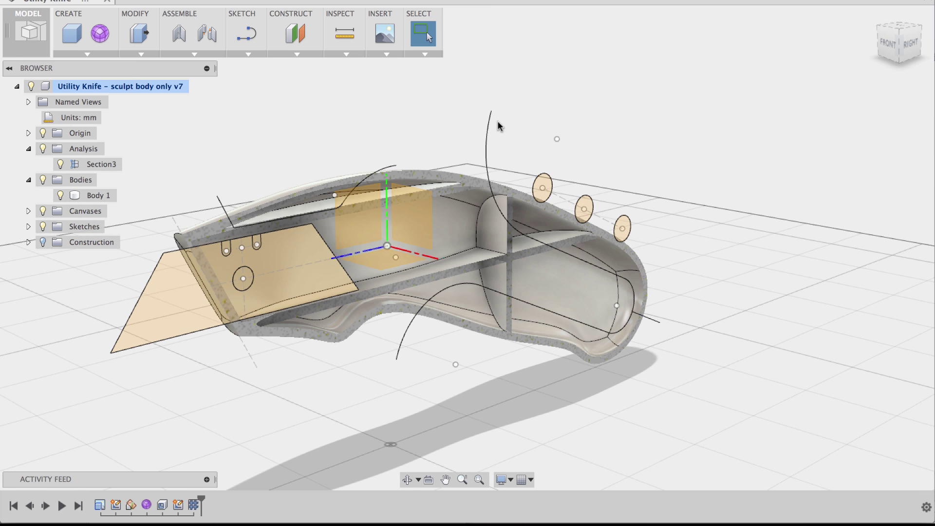
{"action": "middle_click_drag", "start_coordinate": [545, 115], "coordinate": [567, 119]}
{"action": "mouse_move", "coordinate": [292, 105]}
{"action": "middle_mouse_down", "text": "shift"}
{"action": "mouse_move", "coordinate": [361, 102]}
{"action": "mouse_move", "coordinate": [297, 103]}
{"action": "middle_mouse_up", "text": "shift"}
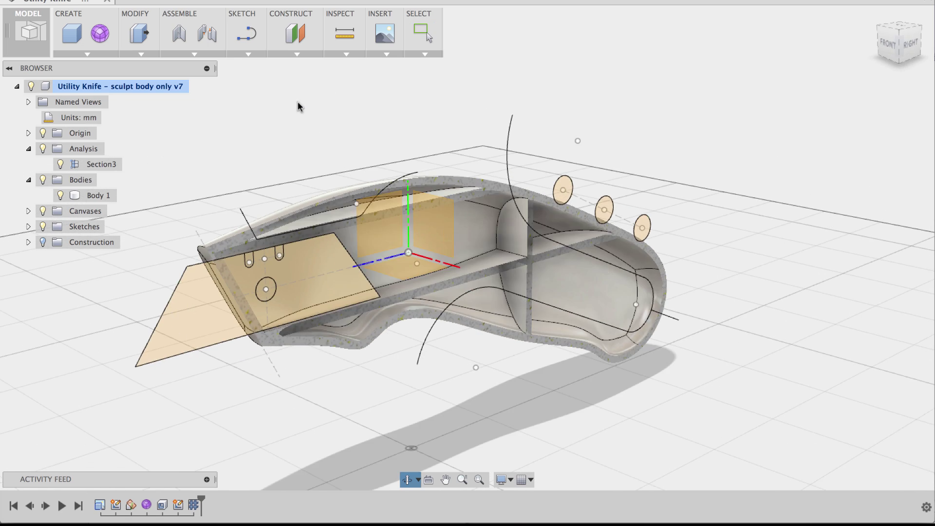
{"action": "middle_click_drag", "start_coordinate": [581, 112], "coordinate": [603, 106]}
{"action": "scroll", "coordinate": [583, 123], "scroll_direction": "up", "scroll_amount": 2}
{"action": "key", "text": "Escape"}
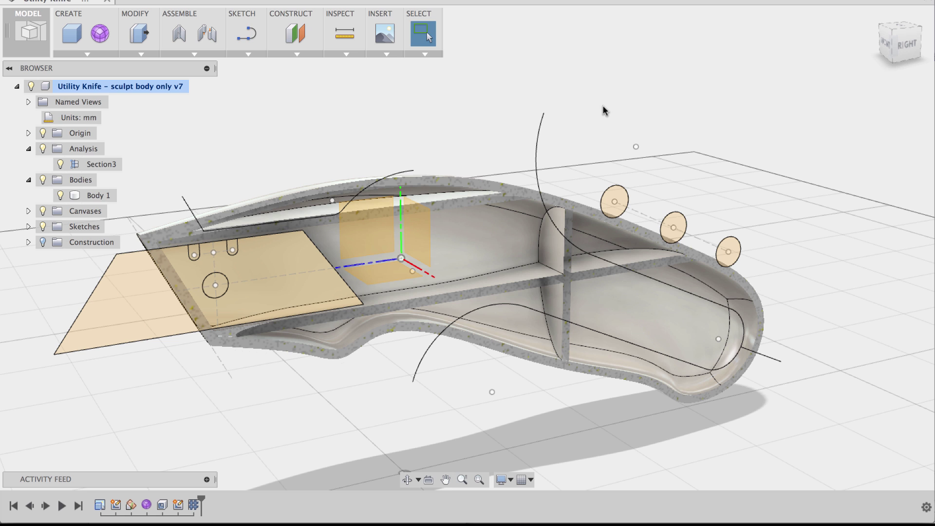
{"action": "mouse_move", "coordinate": [414, 98]}
{"action": "middle_mouse_down"}
{"action": "mouse_move", "coordinate": [412, 108]}
{"action": "mouse_move", "coordinate": [424, 104]}
{"action": "mouse_move", "coordinate": [416, 111]}
{"action": "middle_mouse_up"}
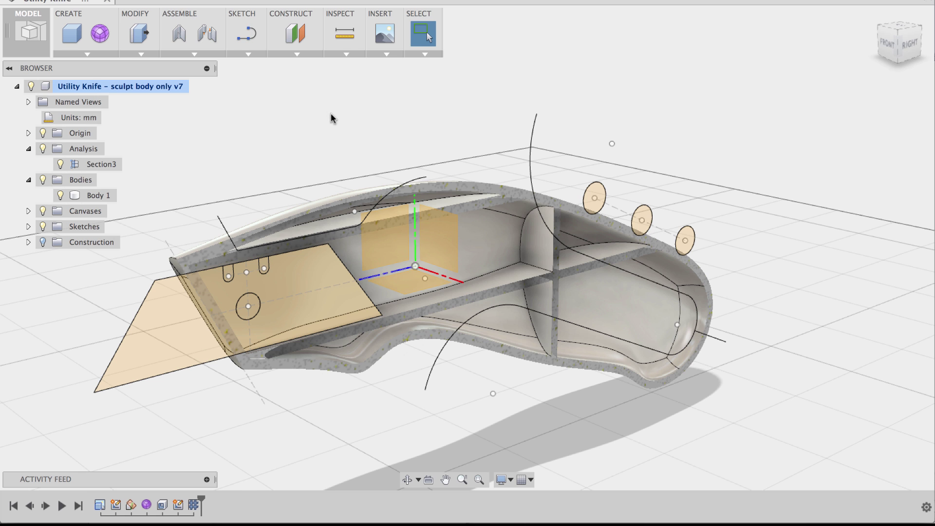
{"action": "middle_click_drag", "start_coordinate": [356, 101], "coordinate": [366, 109], "text": "shift"}
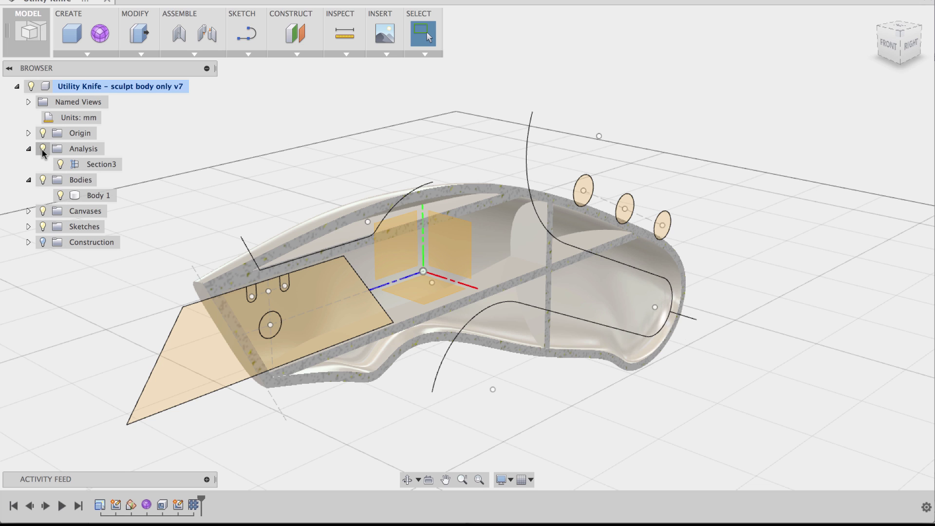
- Edit the section analysis by clearing its face and reselecting the center plane from the opposite side to reveal the other half's interior
{"action": "right_click", "coordinate": [91, 168]}
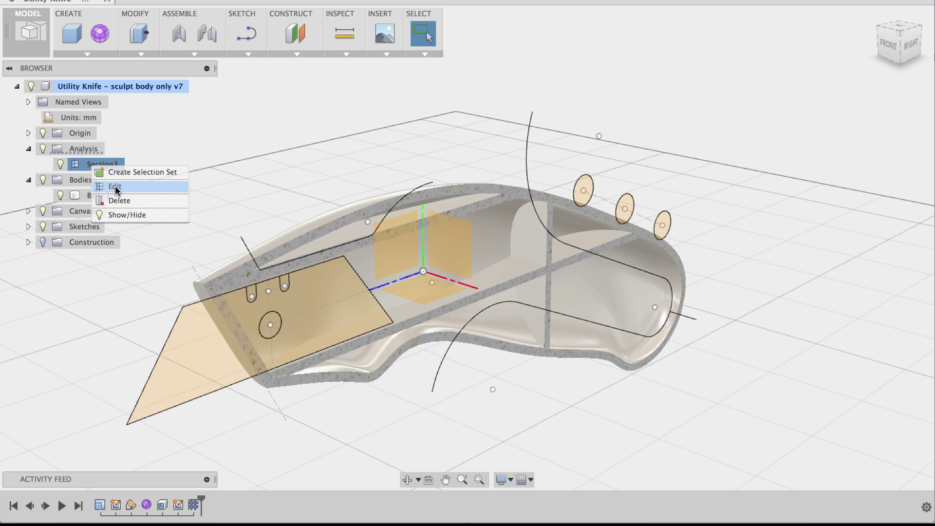
{"action": "left_click", "coordinate": [116, 186]}
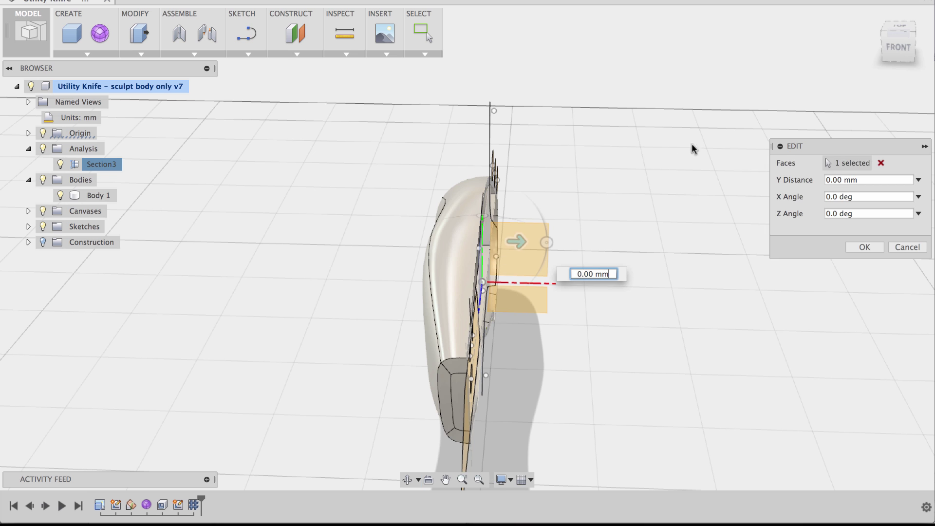
{"action": "left_click", "coordinate": [881, 164]}
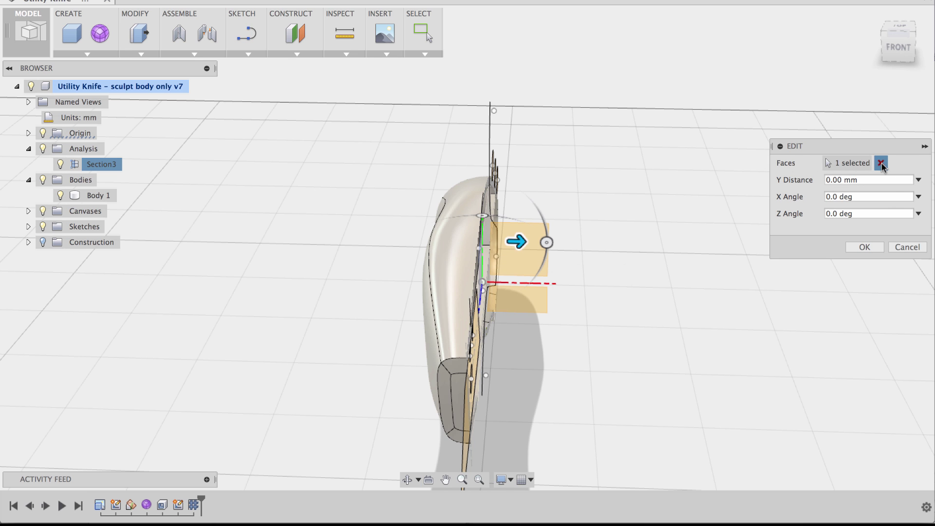
{"action": "middle_click_drag", "start_coordinate": [640, 145], "coordinate": [579, 116]}
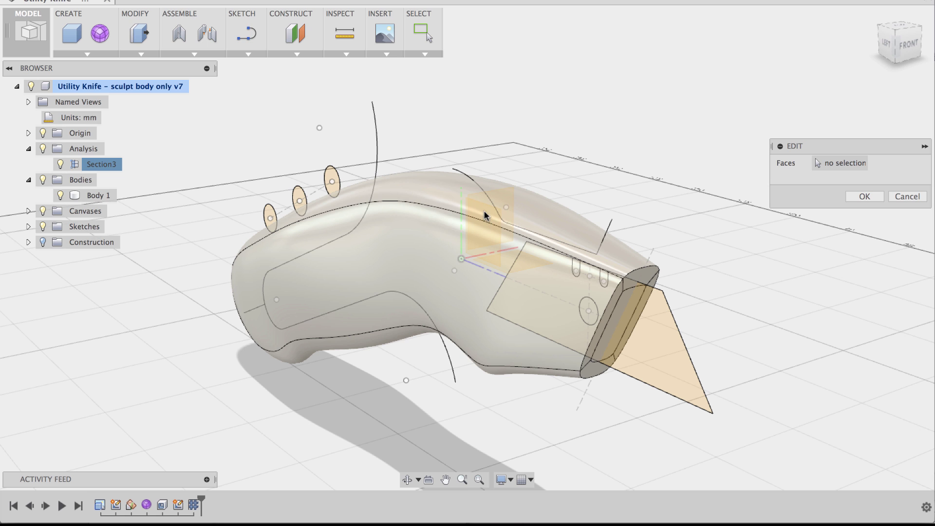
{"action": "middle_click_drag", "start_coordinate": [578, 175], "coordinate": [499, 225], "text": "shift"}
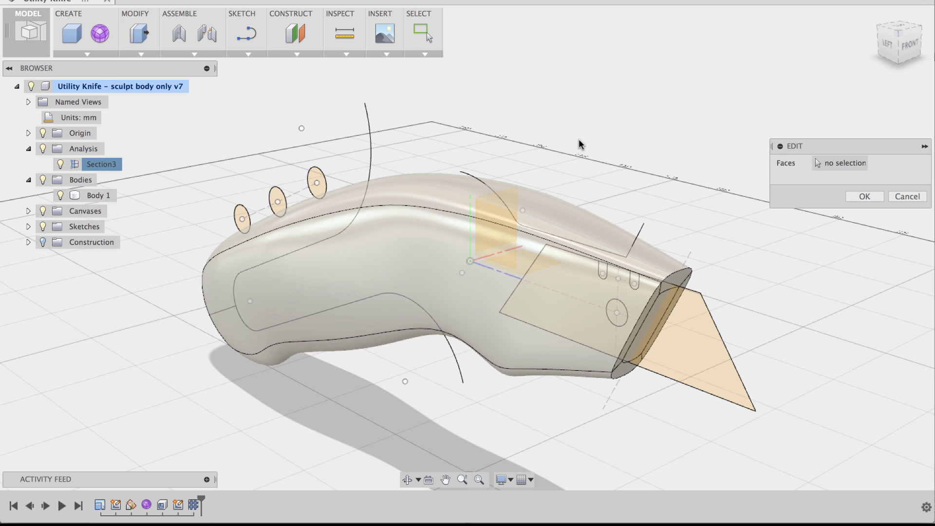
{"action": "middle_click_drag", "start_coordinate": [580, 143], "coordinate": [566, 144], "text": "shift"}
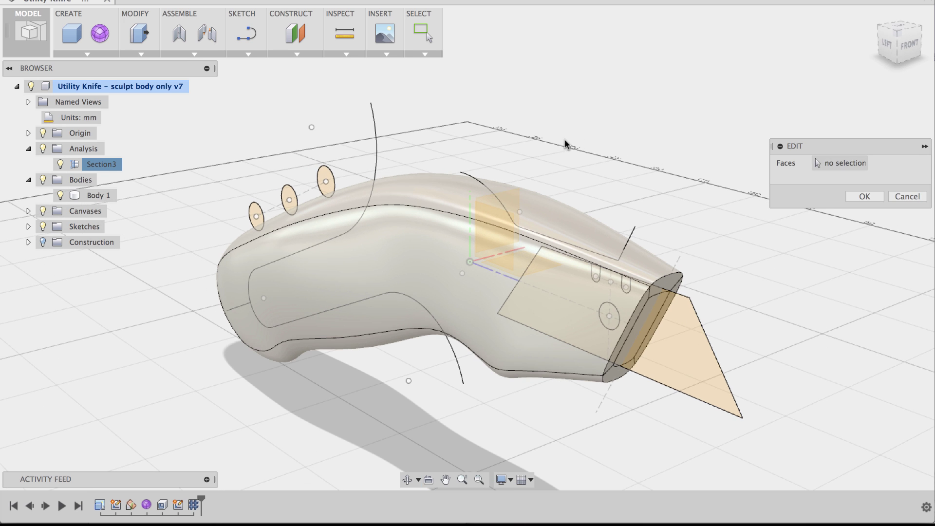
{"action": "left_click", "coordinate": [834, 165]}
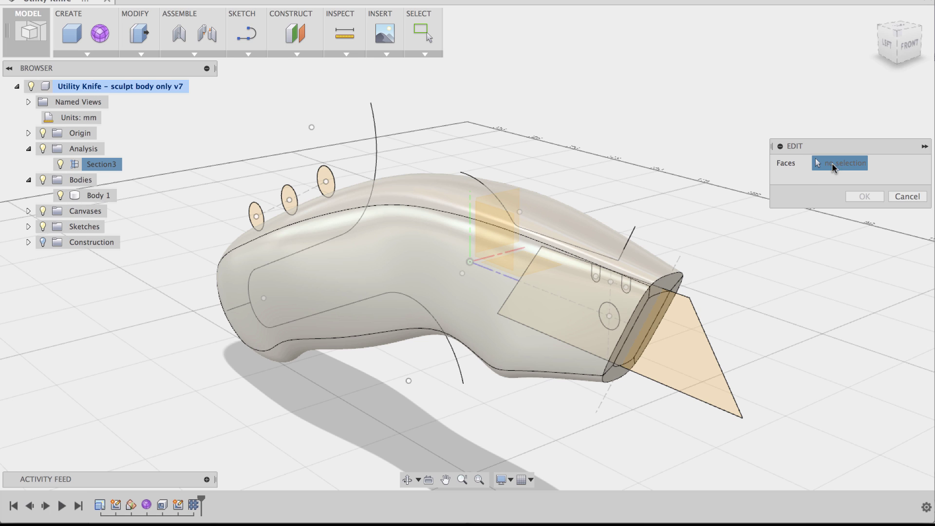
{"action": "left_click", "coordinate": [498, 247]}
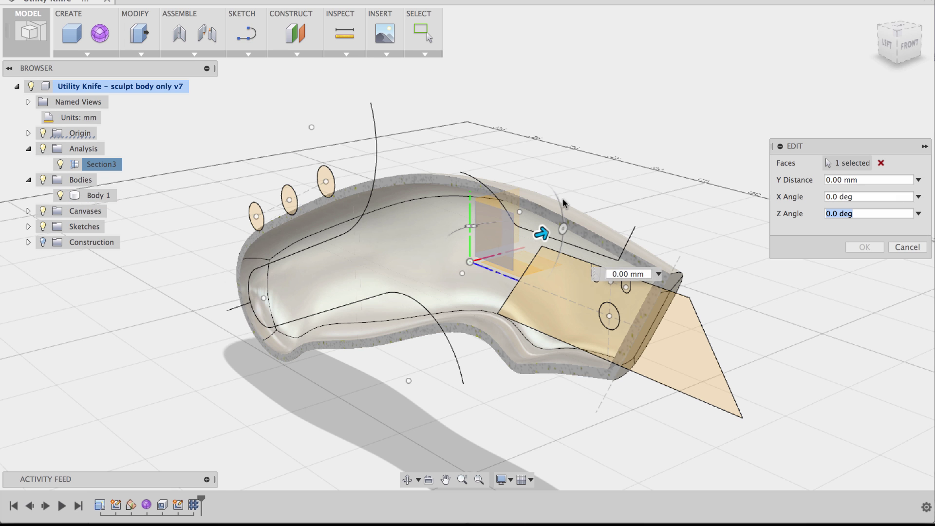
{"action": "mouse_move", "coordinate": [563, 121]}
{"action": "middle_mouse_down", "text": "shift"}
{"action": "mouse_move", "coordinate": [584, 113]}
{"action": "mouse_move", "coordinate": [524, 121]}
{"action": "mouse_move", "coordinate": [528, 130]}
{"action": "mouse_move", "coordinate": [552, 127]}
{"action": "middle_mouse_up", "text": "shift"}
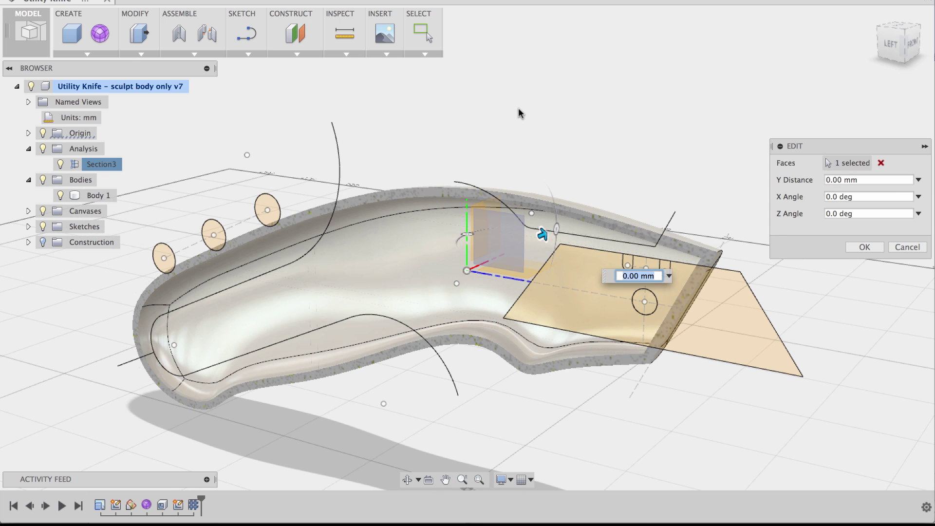
{"action": "left_click", "coordinate": [865, 247]}
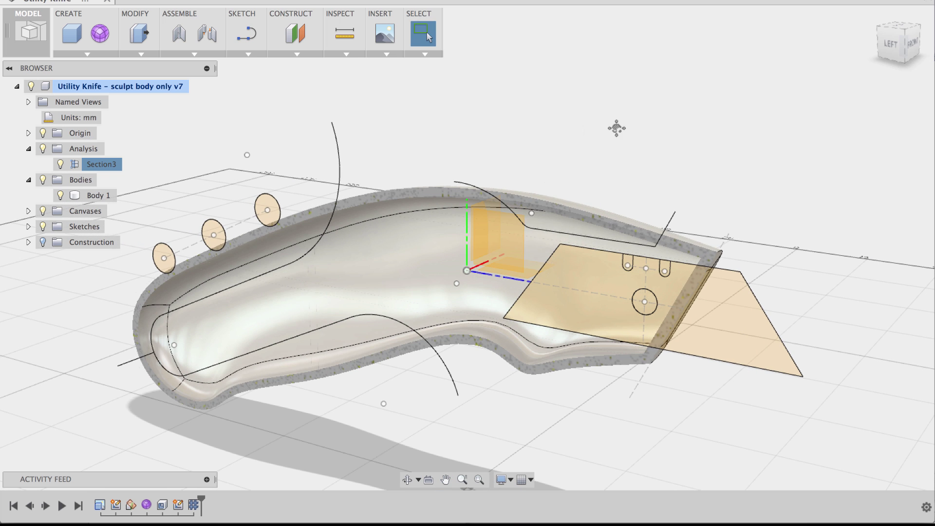
- Show the sketch containing the two horizontal lines and the vertical line inside the sectioned body
{"action": "middle_click_drag", "start_coordinate": [616, 129], "coordinate": [631, 87], "text": "shift"}
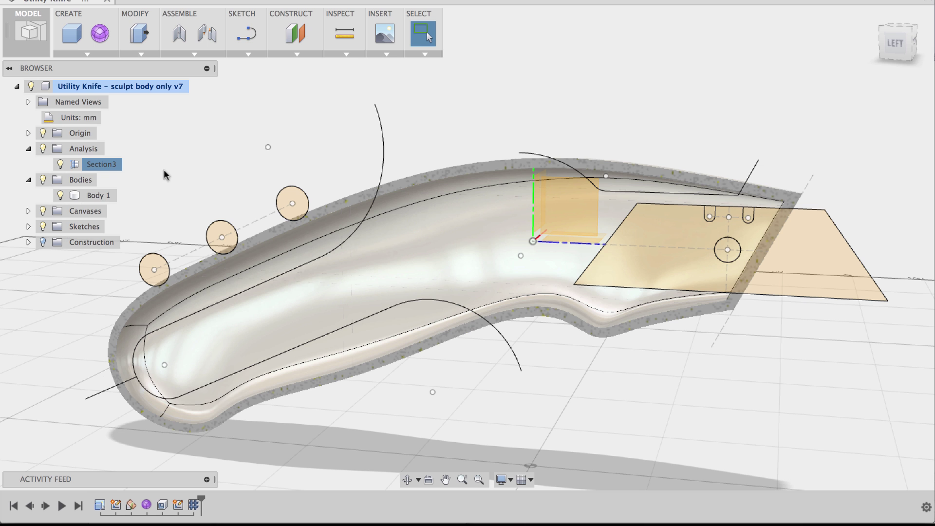
{"action": "middle_click_drag", "start_coordinate": [194, 156], "coordinate": [204, 153]}
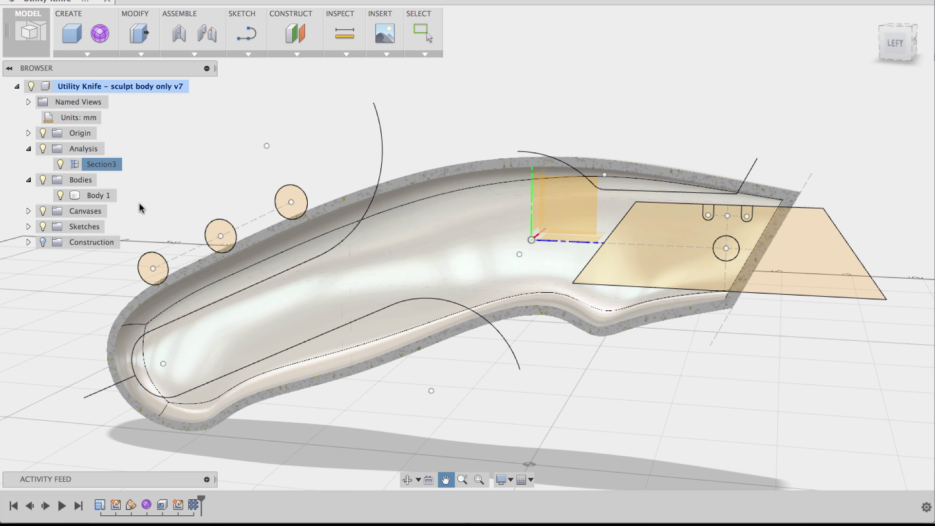
{"action": "left_click", "coordinate": [28, 227]}
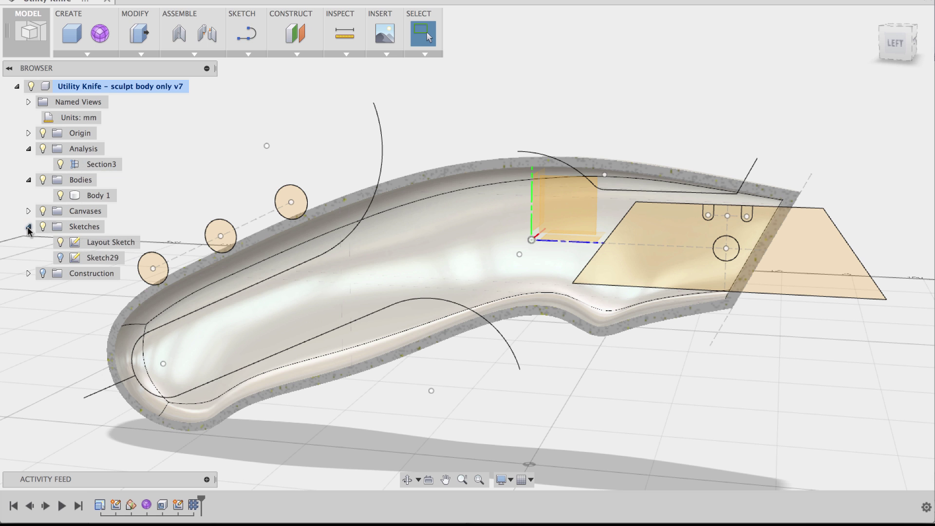
{"action": "left_click", "coordinate": [60, 258]}
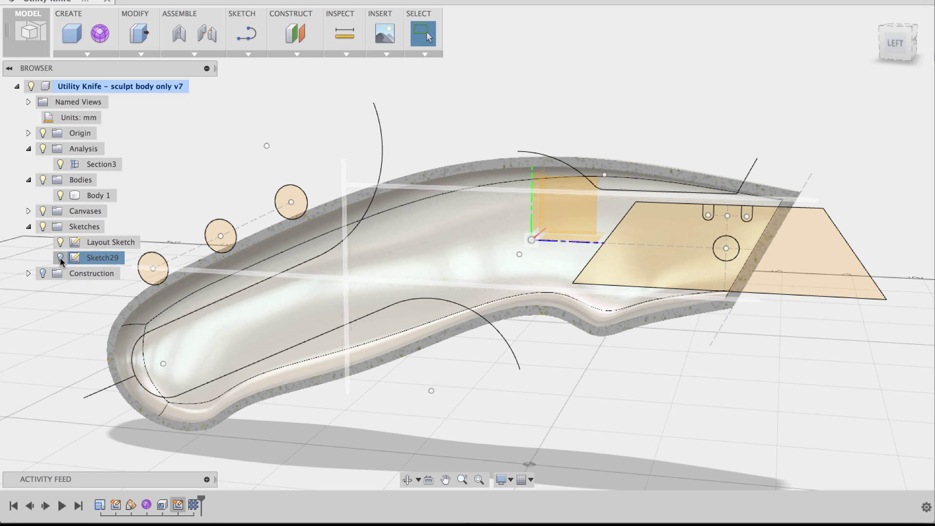
{"action": "middle_click_drag", "start_coordinate": [40, 319], "coordinate": [55, 307]}
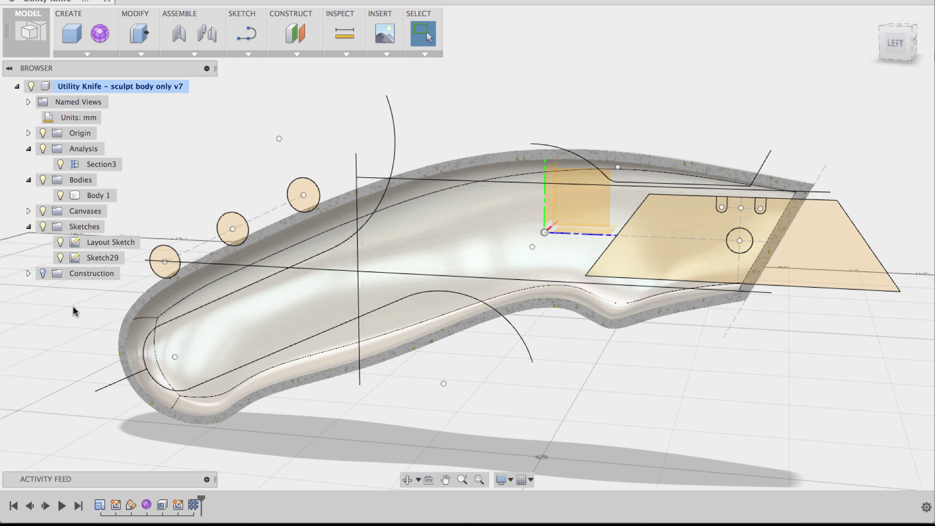
{"action": "middle_click_drag", "start_coordinate": [53, 333], "coordinate": [60, 329]}
- Create a 2 mm Web from the three sketched lines with flipped direction, Symmetric thickness, To Next depth and extended curves in the unribbed half
{"action": "left_click", "coordinate": [535, 123]}
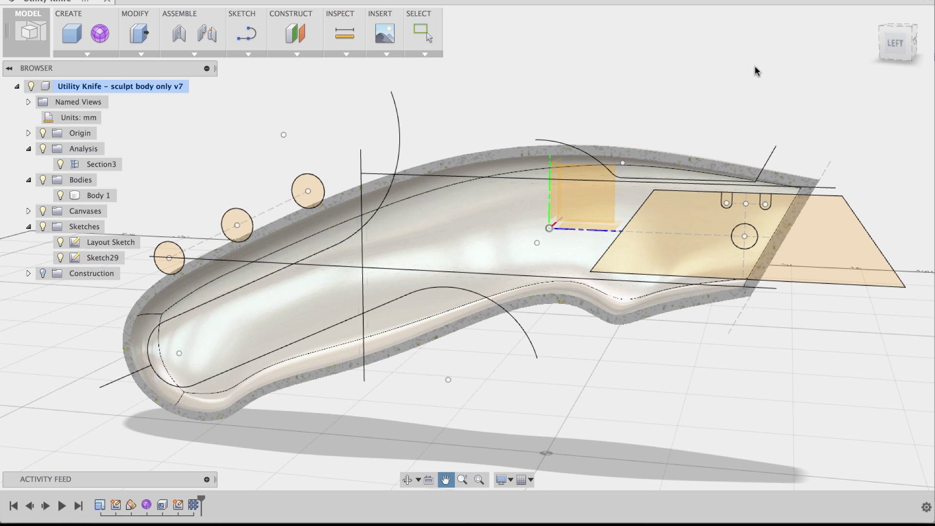
{"action": "left_click", "coordinate": [872, 46]}
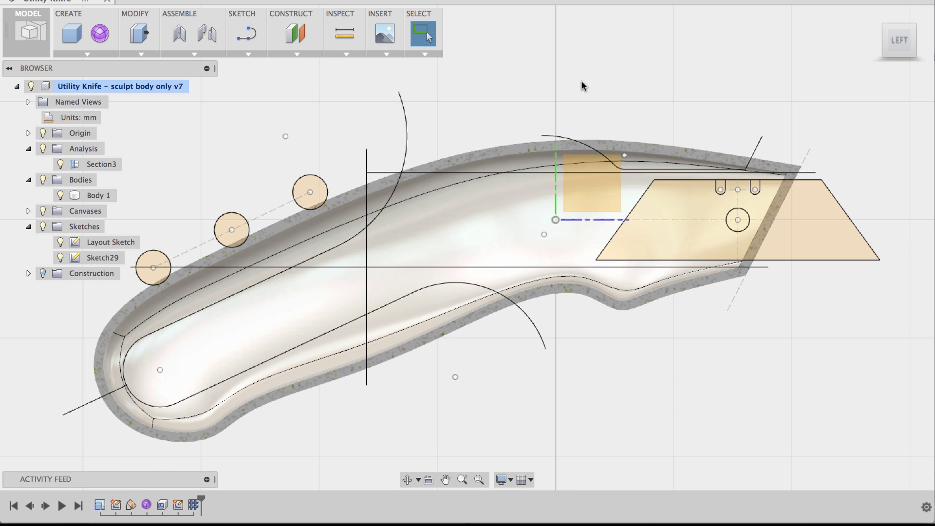
{"action": "middle_click_drag", "start_coordinate": [582, 86], "coordinate": [596, 80]}
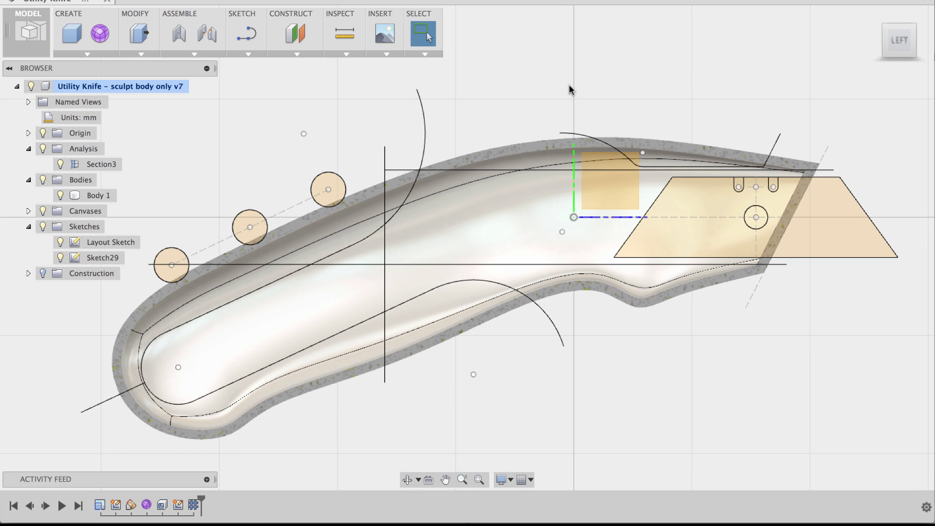
{"action": "left_click", "coordinate": [75, 52]}
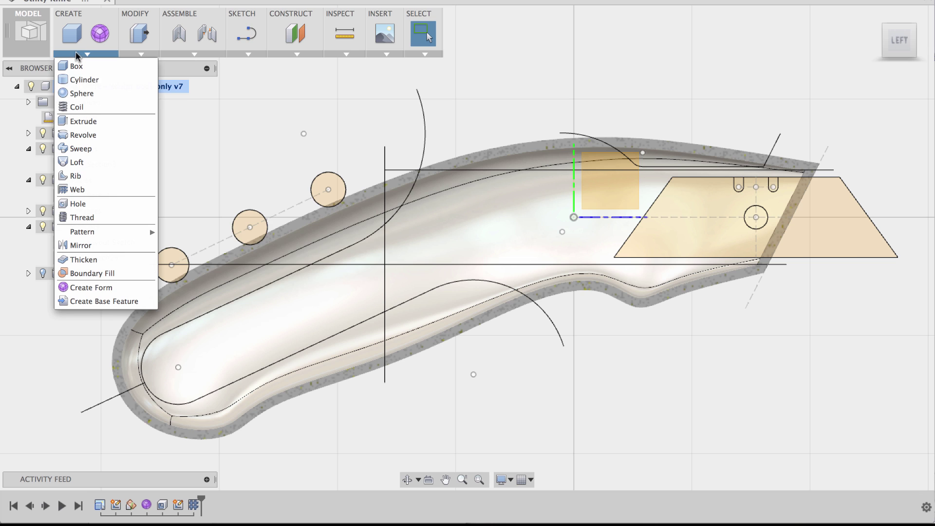
{"action": "left_click", "coordinate": [75, 190]}
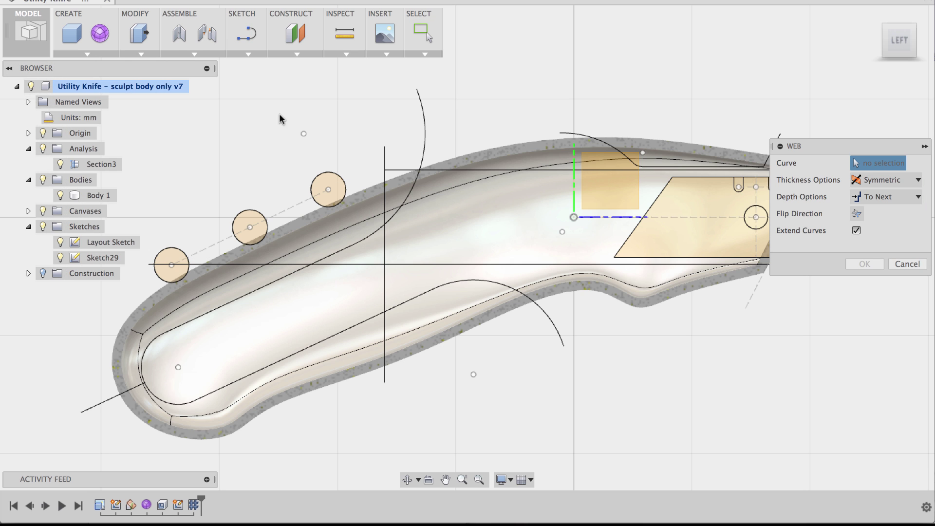
{"action": "left_click", "coordinate": [510, 173]}
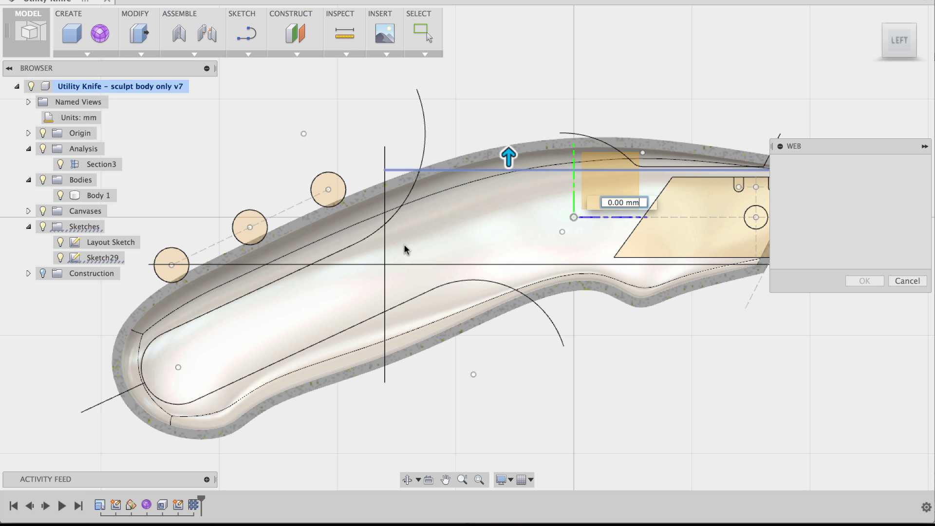
{"action": "left_click", "coordinate": [384, 246]}
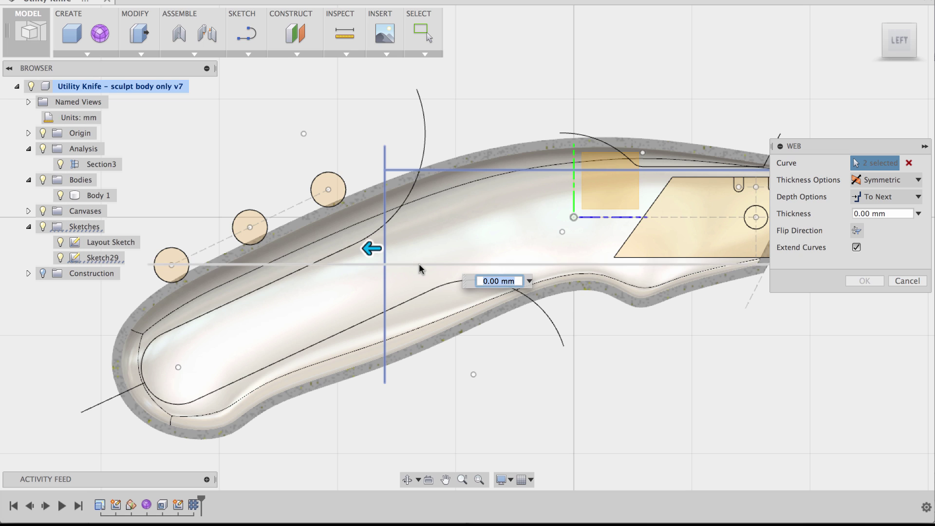
{"action": "left_click", "coordinate": [419, 264]}
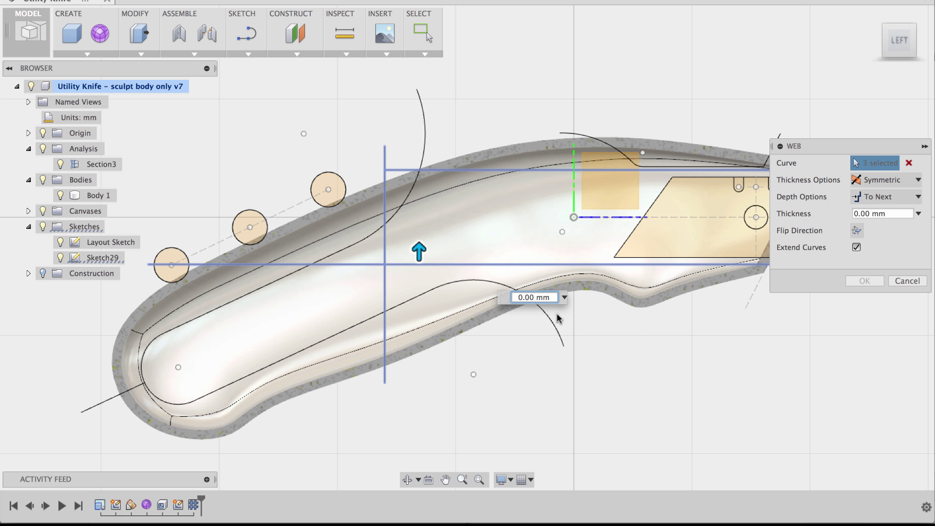
{"action": "left_click", "coordinate": [856, 231]}
{"action": "double_click", "coordinate": [520, 297]}
{"action": "type", "text": "2"}
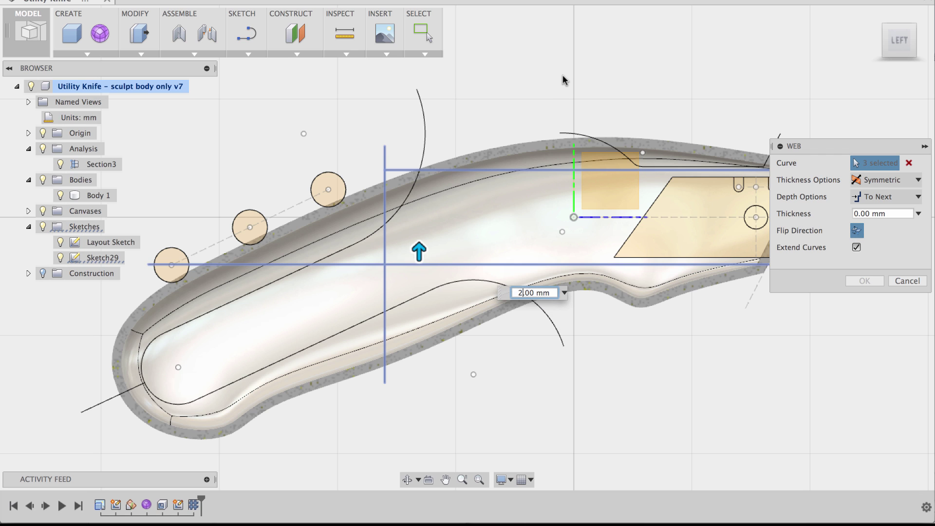
{"action": "left_click", "coordinate": [865, 281]}
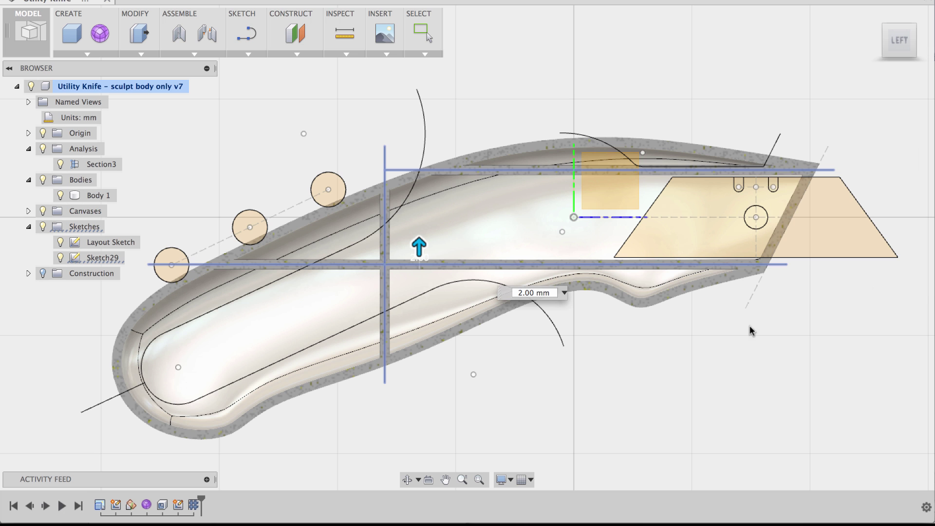
{"action": "middle_click_drag", "start_coordinate": [699, 338], "coordinate": [650, 365], "text": "shift"}
{"action": "key", "text": "Escape"}
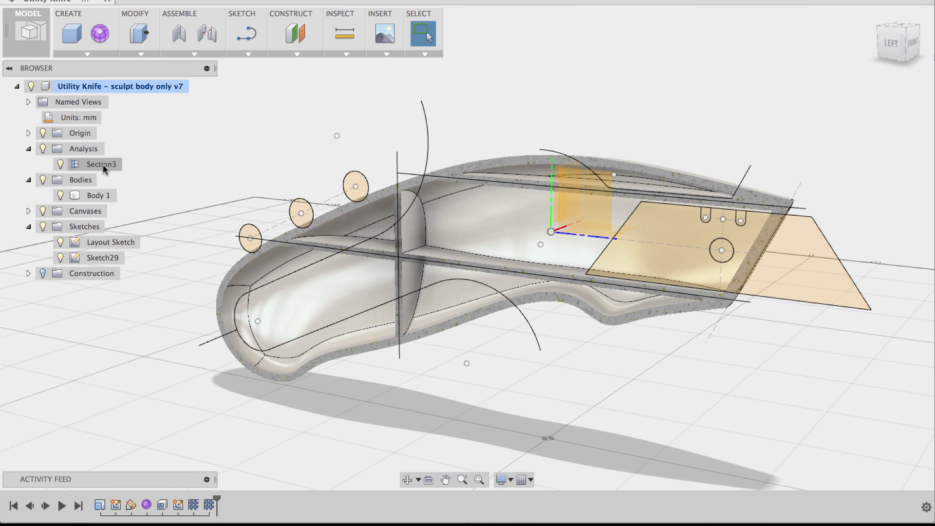
- Hide the section analysis and display the complete knife body as Shaded with Hidden Edges
{"action": "left_click", "coordinate": [43, 150]}
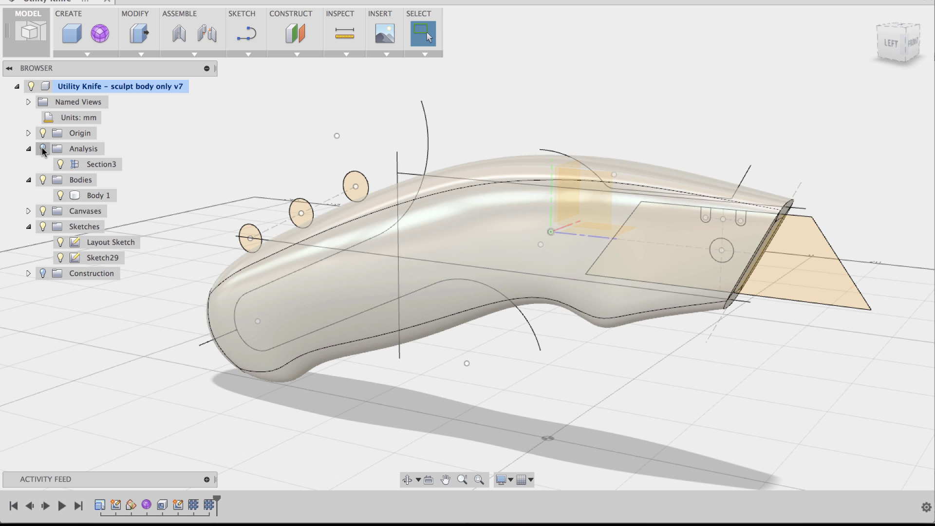
{"action": "middle_click_drag", "start_coordinate": [225, 145], "coordinate": [210, 146], "text": "shift"}
{"action": "left_click", "coordinate": [502, 481]}
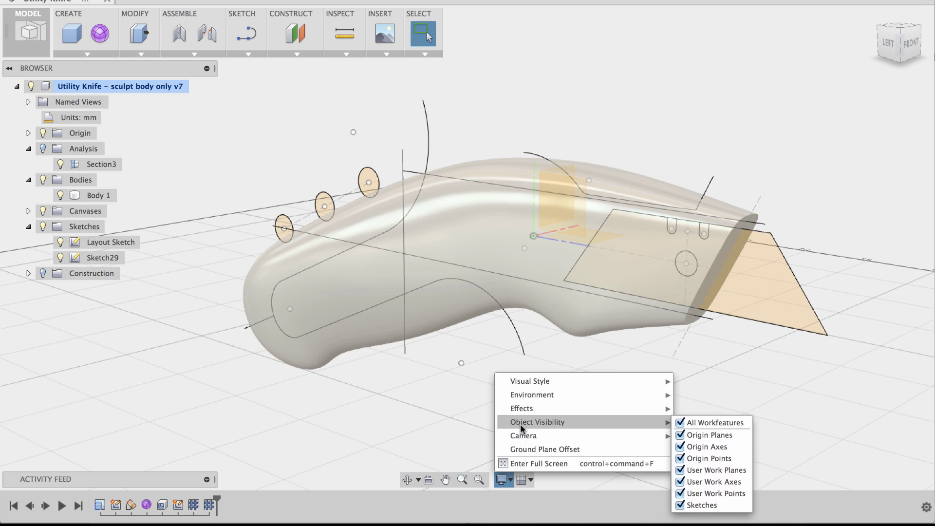
{"action": "mouse_move", "coordinate": [540, 422]}
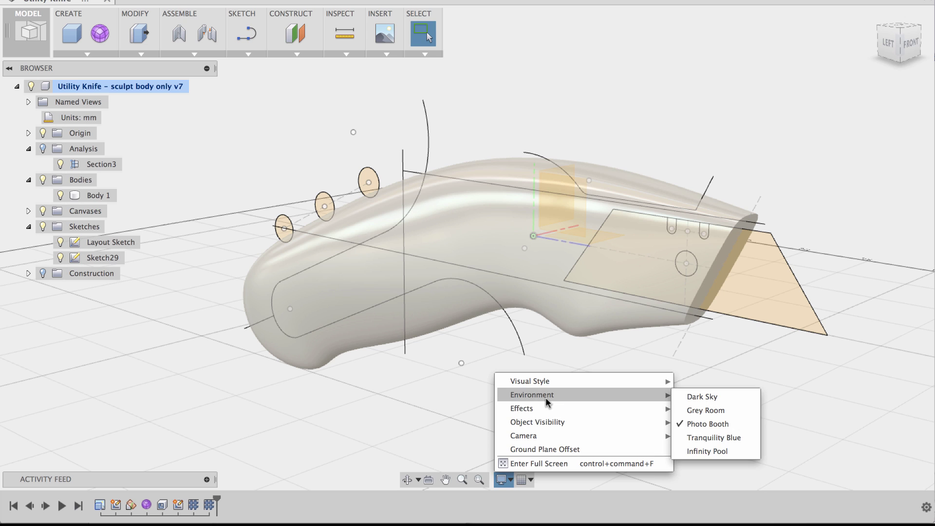
{"action": "mouse_move", "coordinate": [551, 381]}
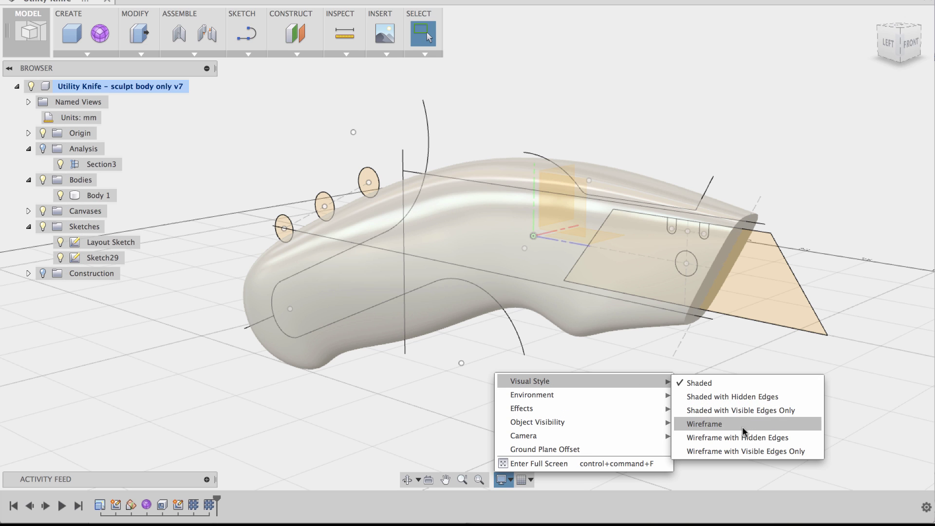
{"action": "left_click", "coordinate": [743, 399]}
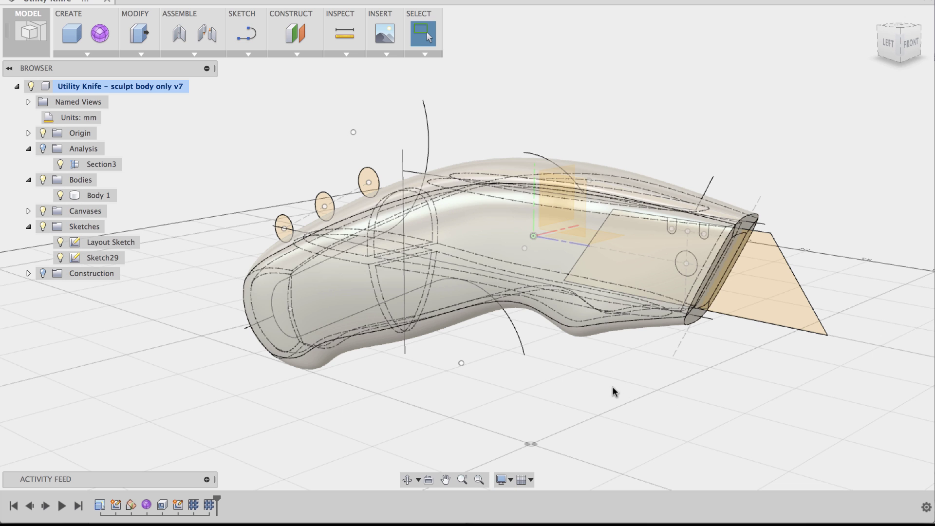
{"action": "mouse_move", "coordinate": [612, 387]}
{"action": "middle_mouse_down", "text": "shift"}
{"action": "mouse_move", "coordinate": [601, 390]}
{"action": "mouse_move", "coordinate": [620, 391]}
{"action": "mouse_move", "coordinate": [627, 376]}
{"action": "middle_mouse_up", "text": "shift"}
- Reapply the Shaded with Hidden Edges visual style to examine the internal webs through the body
{"action": "left_click", "coordinate": [504, 482]}
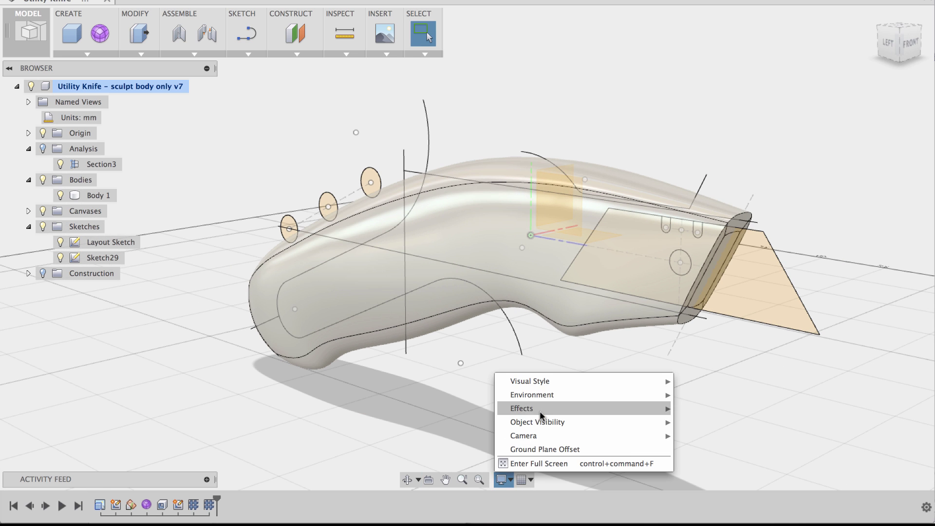
{"action": "mouse_move", "coordinate": [618, 383]}
{"action": "left_click", "coordinate": [709, 397]}
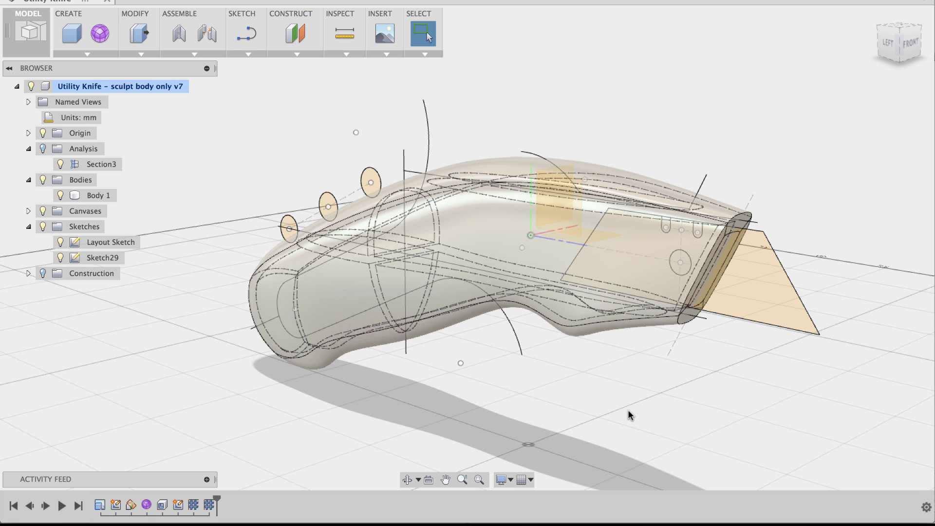
- Set the visual style to Shaded with Visible Edges Only
{"action": "left_click", "coordinate": [504, 480]}
{"action": "mouse_move", "coordinate": [552, 395]}
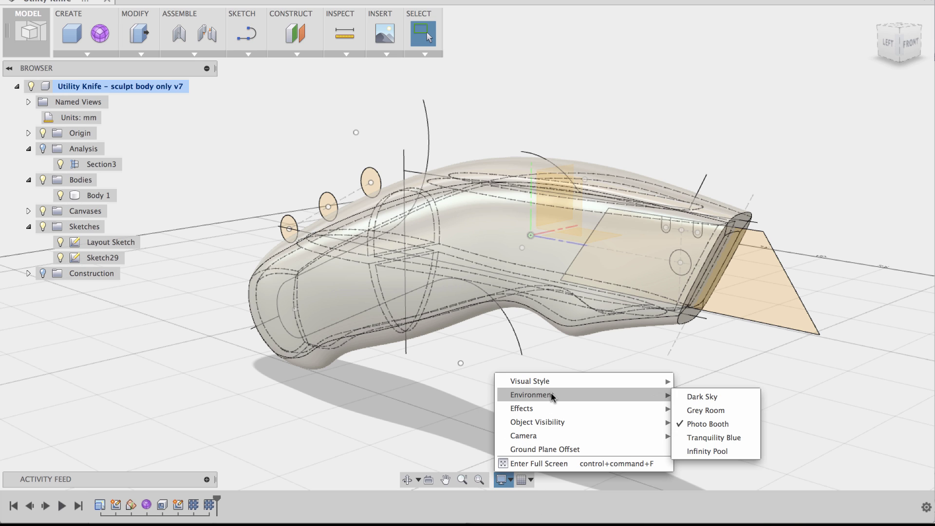
{"action": "mouse_move", "coordinate": [634, 381]}
{"action": "left_click", "coordinate": [717, 407]}
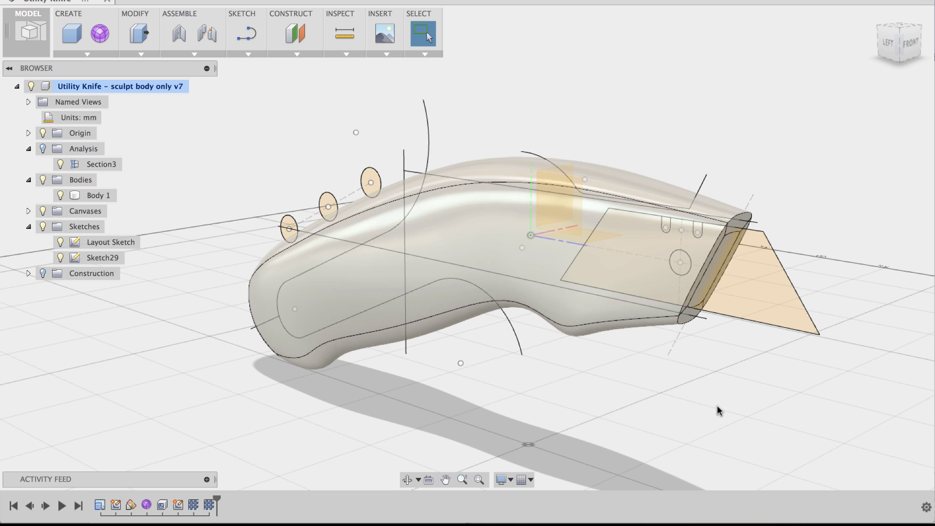
- Show the section analysis and view the sectioned knife body squarely from the left, near the crossing of the webs
{"action": "left_click", "coordinate": [48, 152]}
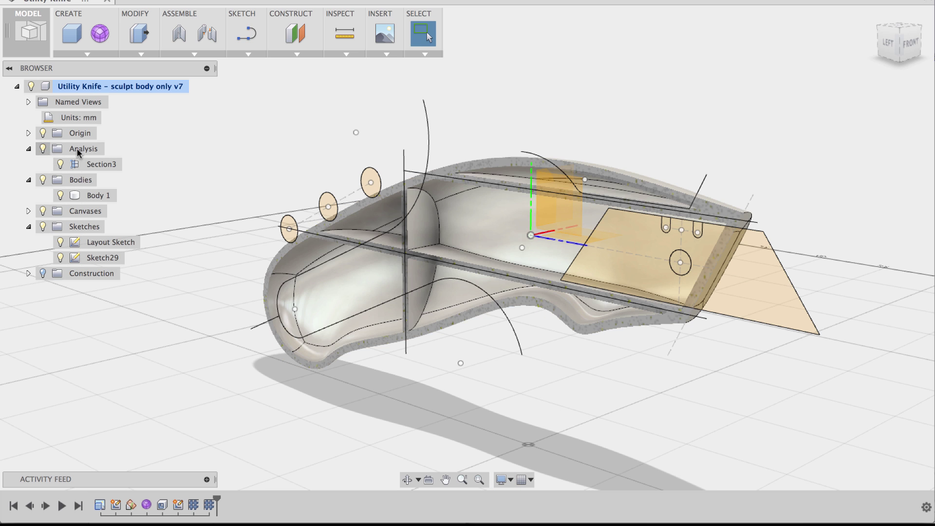
{"action": "middle_click_drag", "start_coordinate": [242, 148], "coordinate": [257, 150], "text": "shift"}
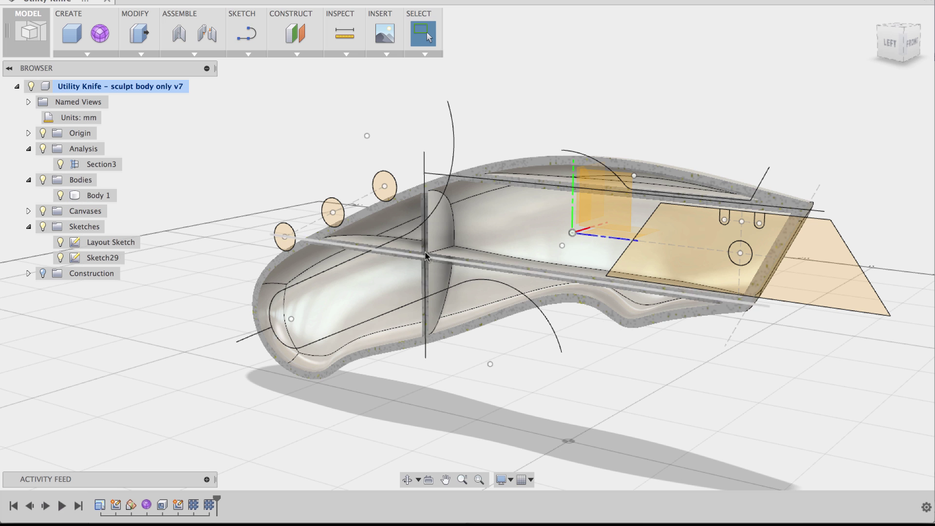
{"action": "left_click", "coordinate": [891, 42]}
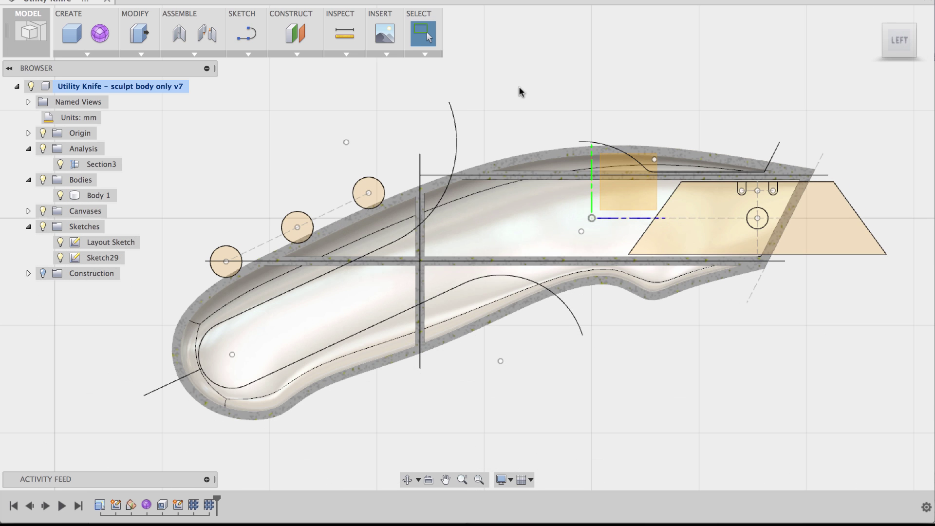
{"action": "scroll", "coordinate": [333, 155], "scroll_direction": "up", "scroll_amount": 5}
{"action": "middle_click_drag", "start_coordinate": [328, 156], "coordinate": [309, 129]}
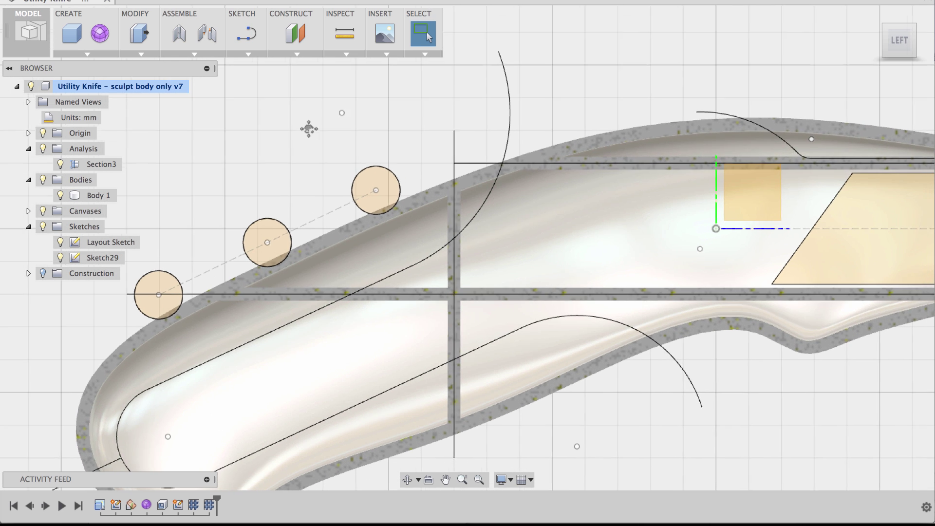
- Add an 8 mm center diameter circle to the web sketch where the vertical and lower horizontal lines cross, and finish the sketch
{"action": "left_click", "coordinate": [250, 54]}
{"action": "mouse_move", "coordinate": [298, 108]}
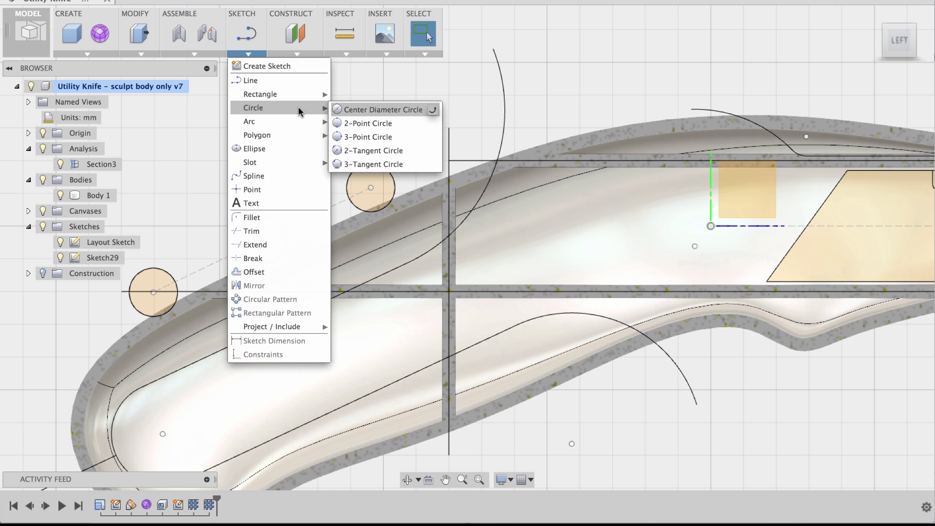
{"action": "left_click", "coordinate": [378, 110]}
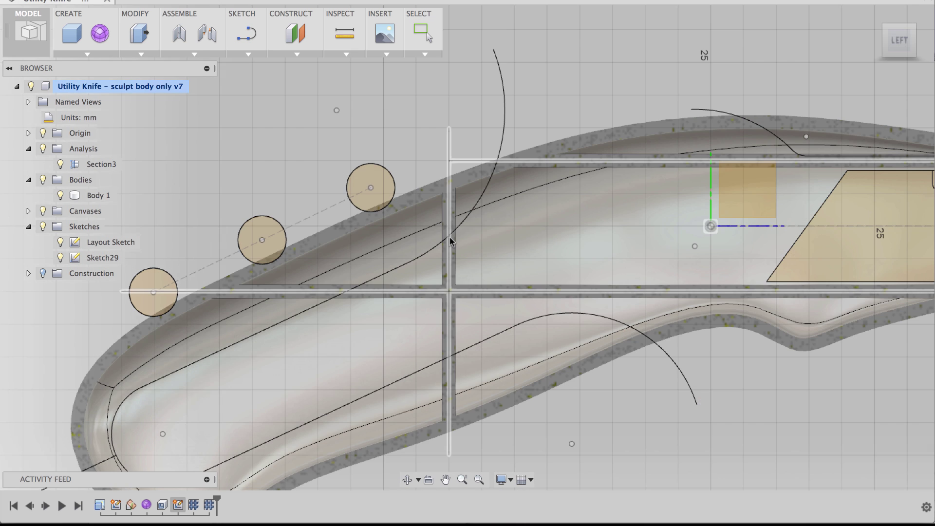
{"action": "left_click", "coordinate": [450, 291]}
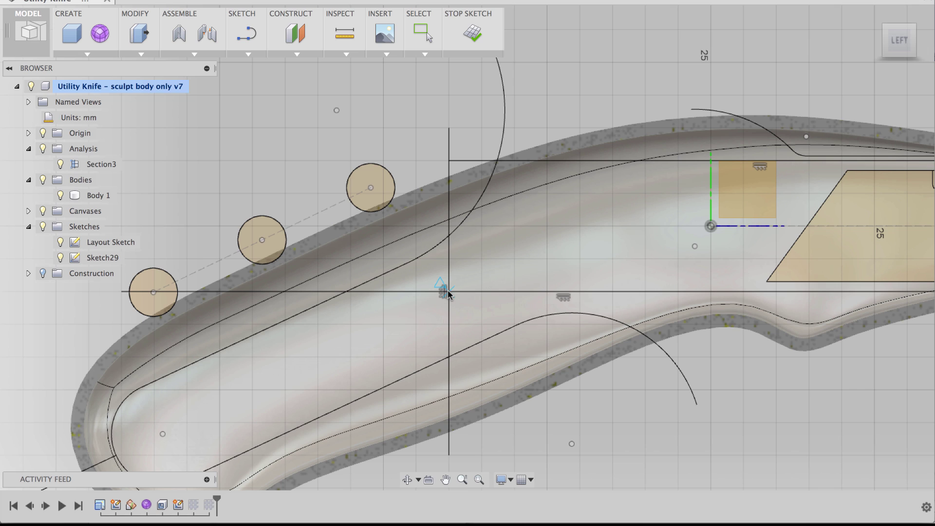
{"action": "left_click", "coordinate": [448, 291]}
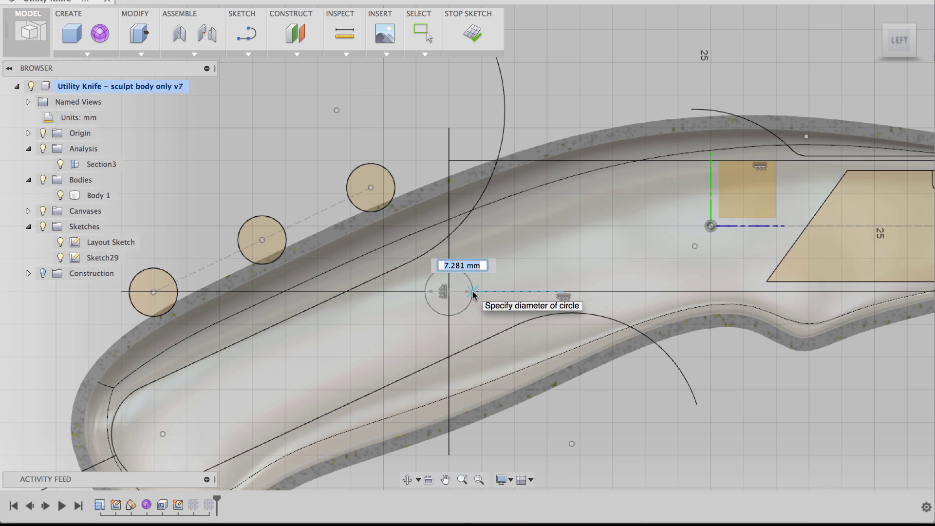
{"action": "type", "text": "8"}
{"action": "key", "text": "Tab"}
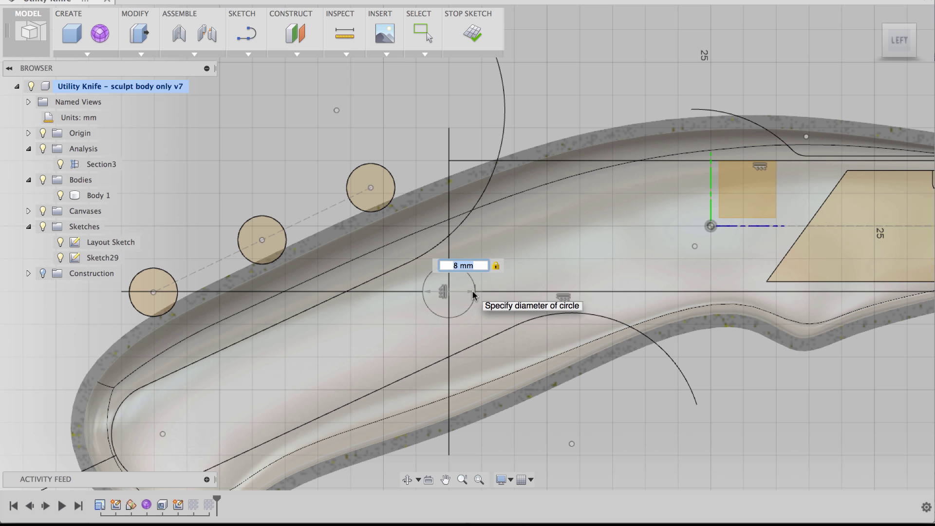
{"action": "key", "text": "Return"}
{"action": "key", "text": "Escape"}
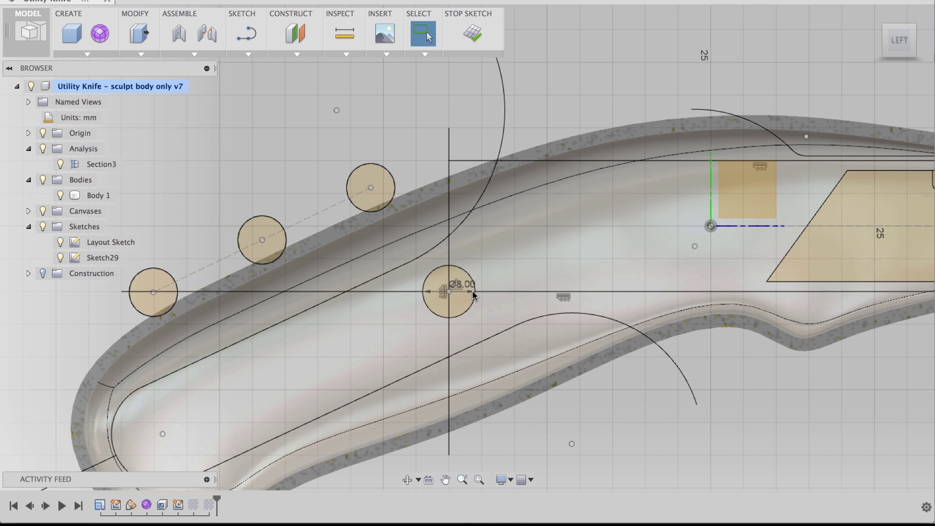
{"action": "left_click", "coordinate": [613, 313]}
{"action": "left_click", "coordinate": [543, 57]}
{"action": "scroll", "coordinate": [551, 67], "scroll_direction": "down", "scroll_amount": 1}
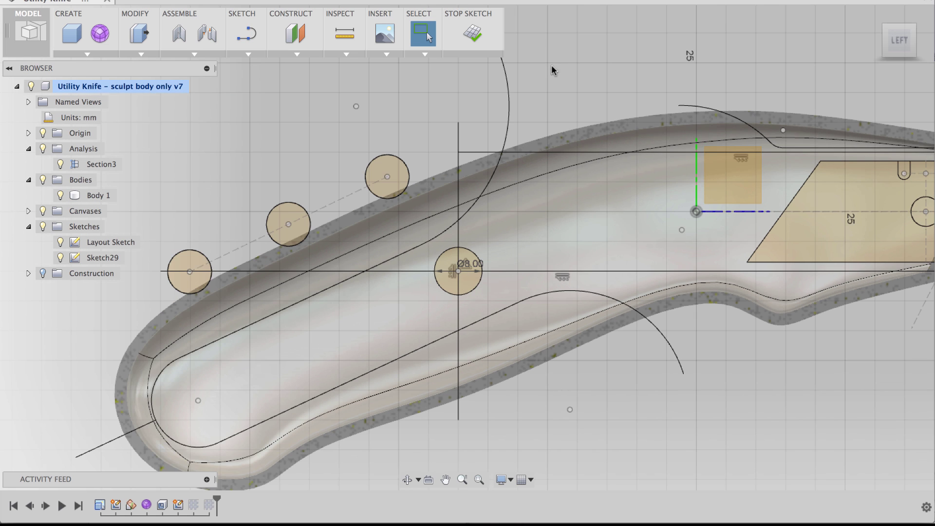
{"action": "middle_click_drag", "start_coordinate": [548, 77], "coordinate": [539, 93]}
{"action": "left_click", "coordinate": [474, 33]}
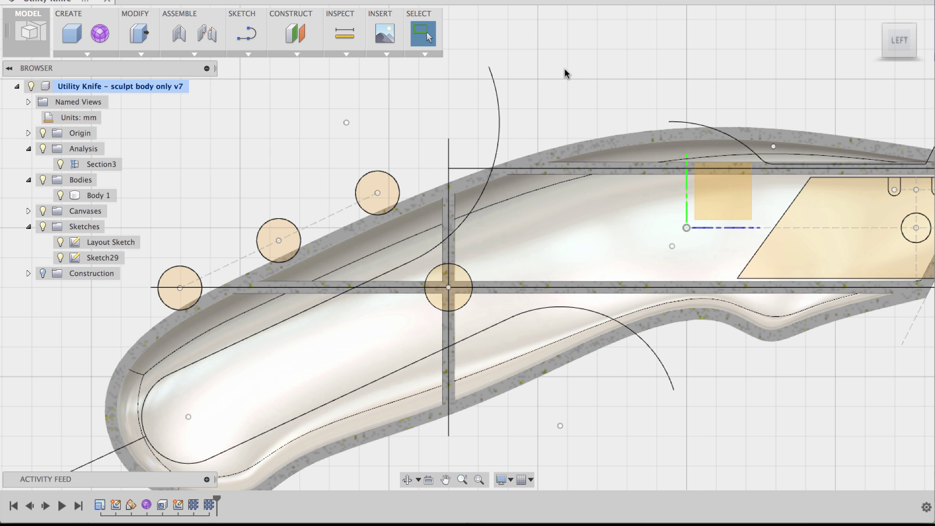
- Select all four quadrants of the 8 mm circle at the web crossing as profiles for an Extrude
{"action": "scroll", "coordinate": [549, 86], "scroll_direction": "up", "scroll_amount": 3}
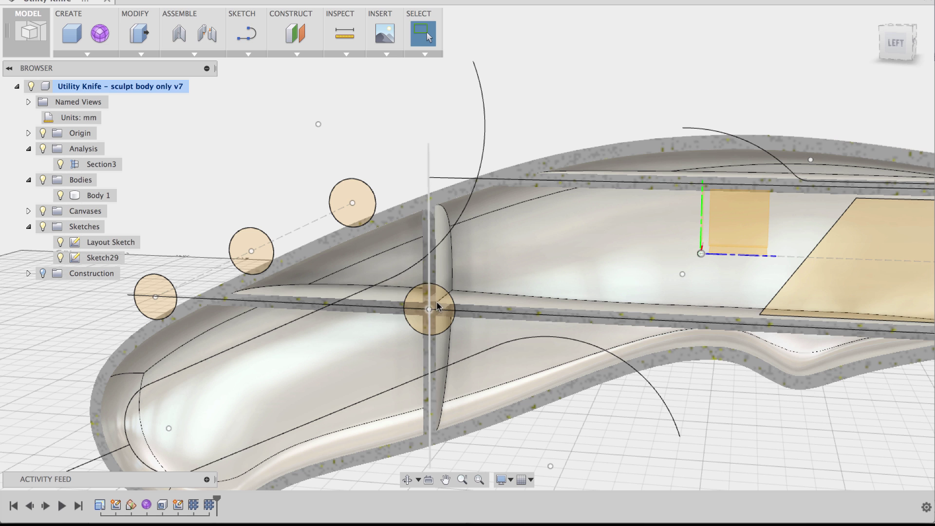
{"action": "scroll", "coordinate": [417, 297], "scroll_direction": "up", "scroll_amount": 4}
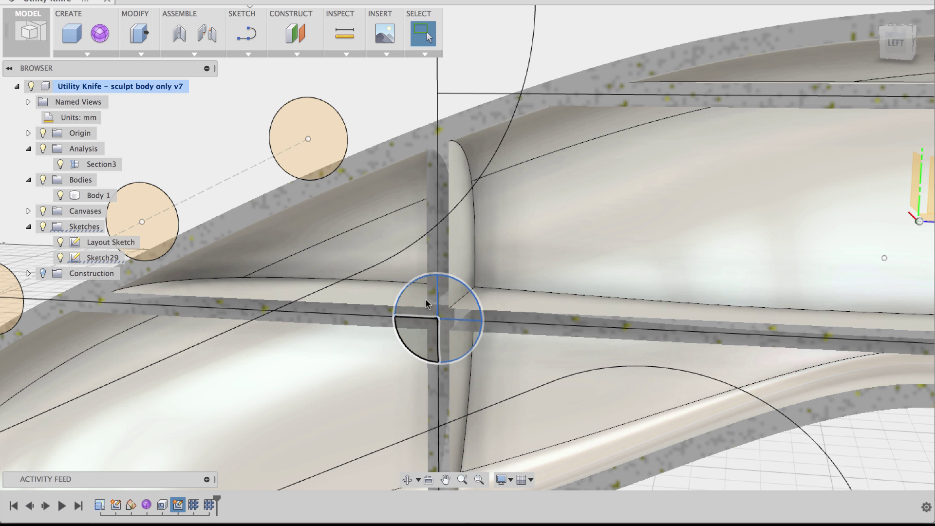
{"action": "scroll", "coordinate": [419, 334], "scroll_direction": "down", "scroll_amount": 5}
{"action": "middle_click_drag", "start_coordinate": [396, 157], "coordinate": [391, 141]}
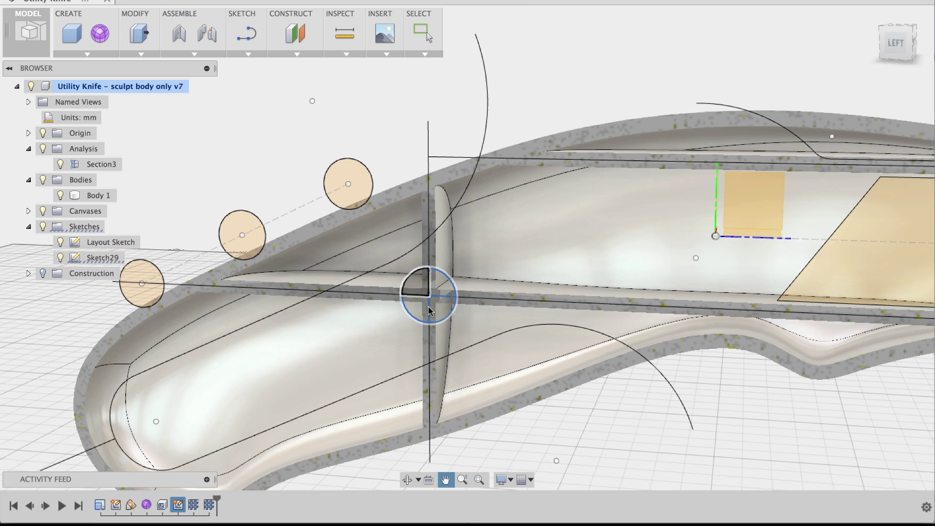
{"action": "right_click", "coordinate": [416, 284]}
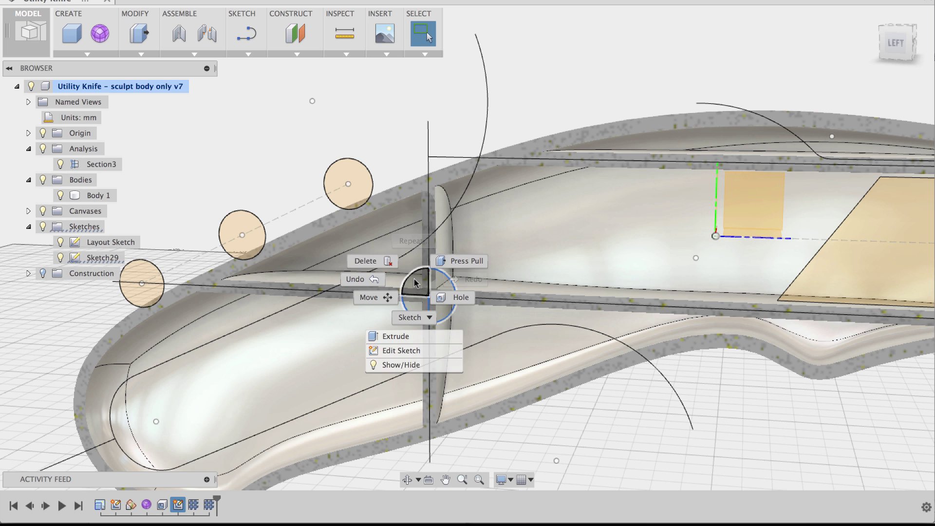
{"action": "left_click", "coordinate": [409, 334]}
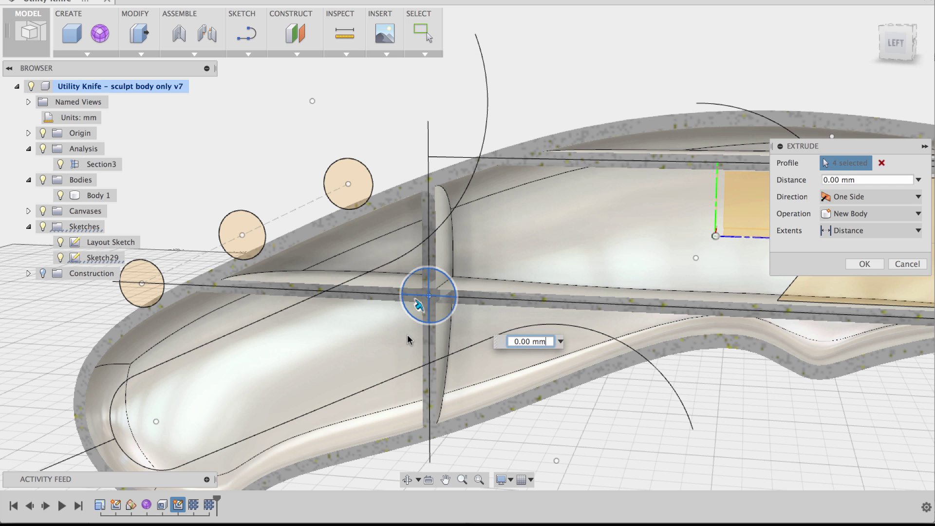
{"action": "left_click", "coordinate": [98, 53]}
{"action": "left_click", "coordinate": [140, 53]}
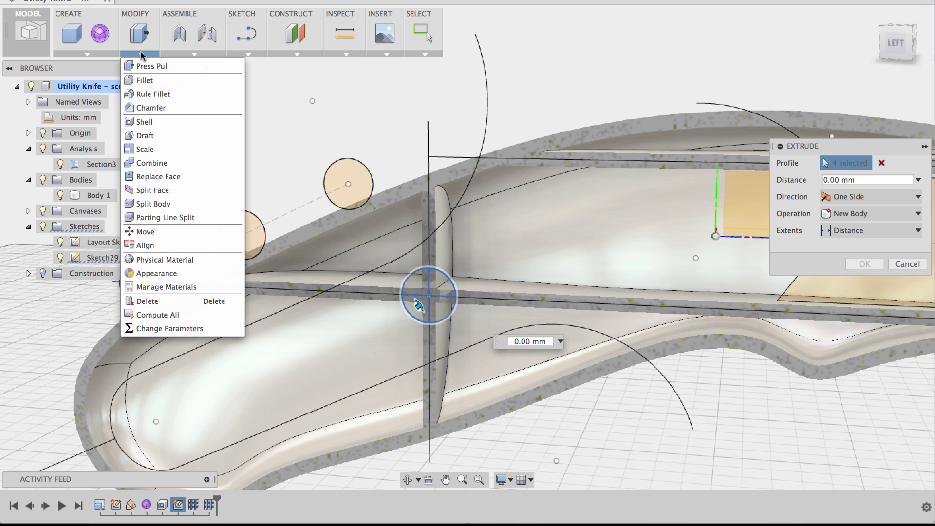
{"action": "left_click", "coordinate": [78, 51]}
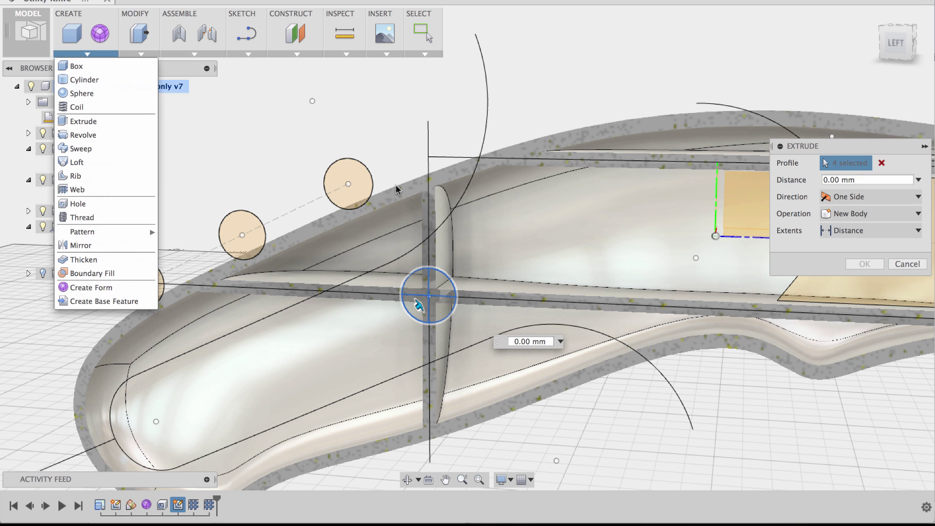
{"action": "left_click", "coordinate": [443, 229]}
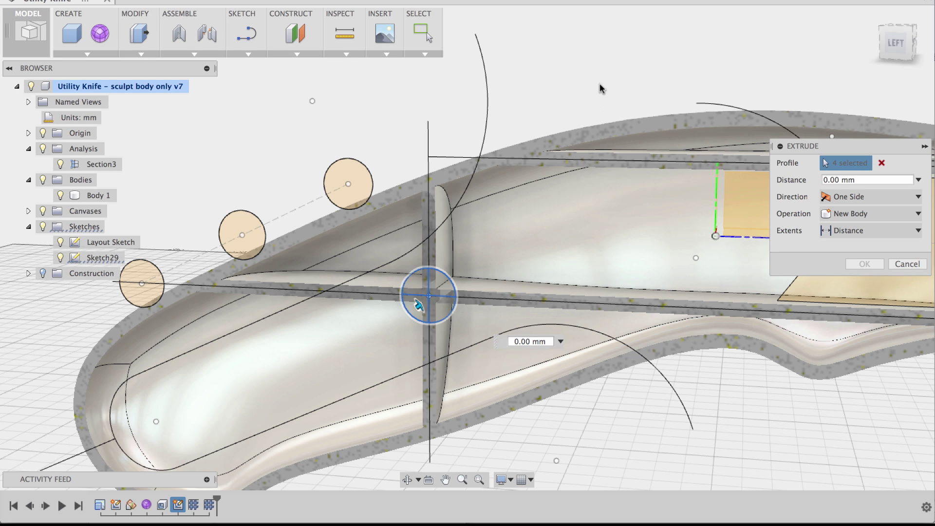
- Extrude the circle profiles symmetrically by 19 mm as a New Body, passing through both sides of the knife
{"action": "middle_click_drag", "start_coordinate": [601, 83], "coordinate": [571, 89], "text": "shift"}
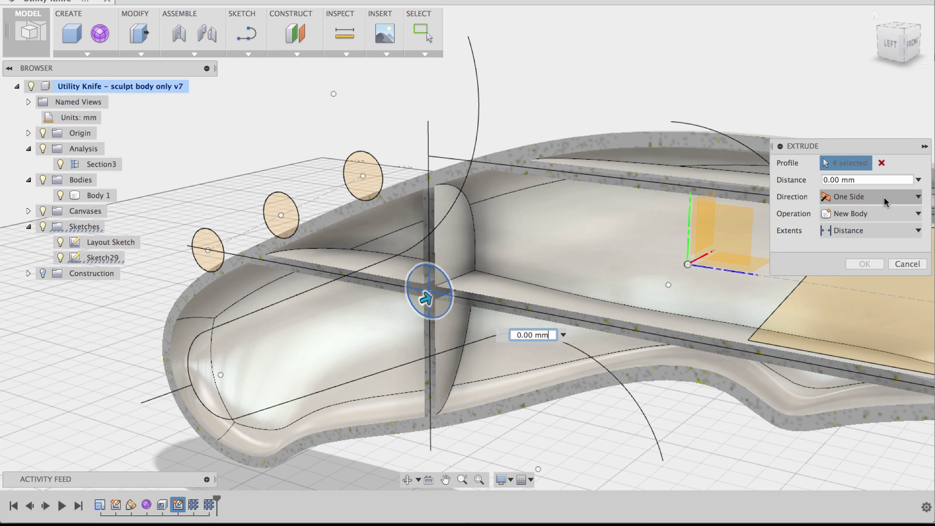
{"action": "left_click", "coordinate": [881, 195]}
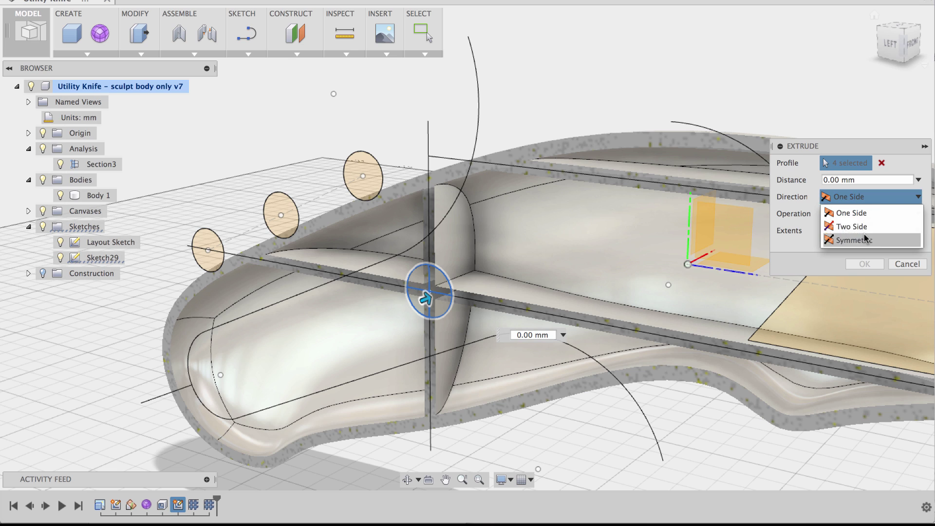
{"action": "left_click", "coordinate": [848, 240]}
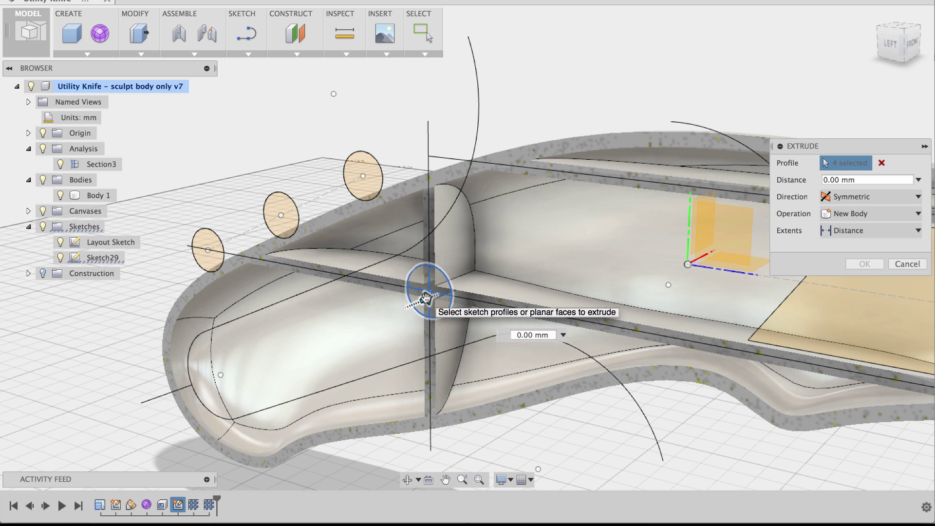
{"action": "left_click_drag", "start_coordinate": [425, 297], "coordinate": [503, 271]}
{"action": "middle_click_drag", "start_coordinate": [585, 99], "coordinate": [512, 92], "text": "shift"}
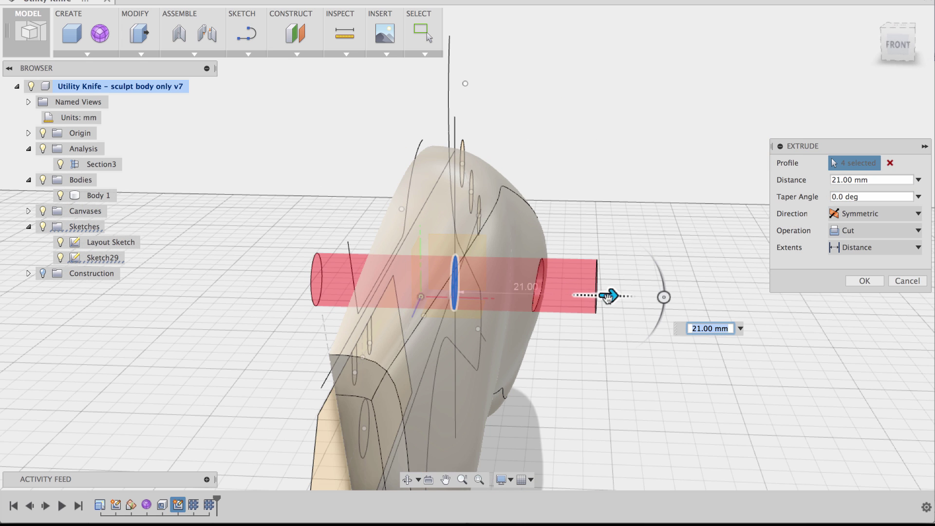
{"action": "left_click_drag", "start_coordinate": [605, 296], "coordinate": [595, 295]}
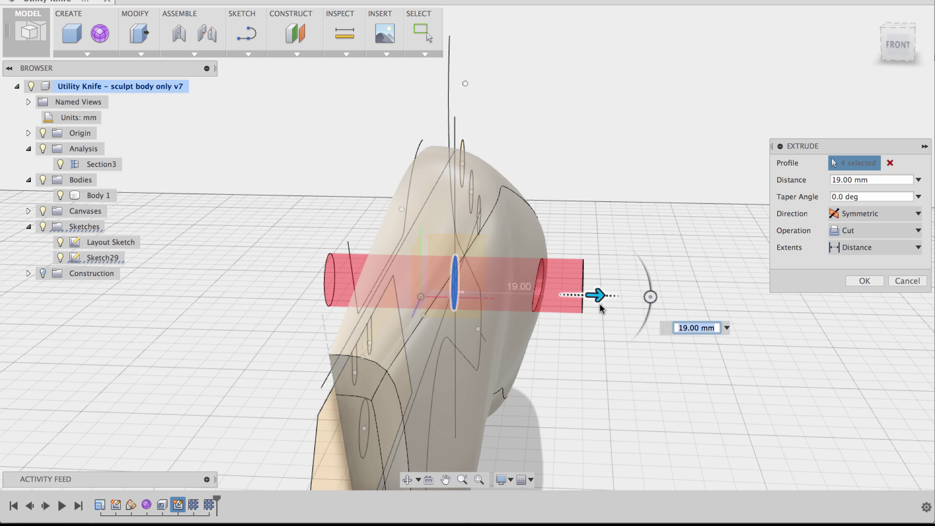
{"action": "middle_click_drag", "start_coordinate": [621, 214], "coordinate": [616, 213], "text": "shift"}
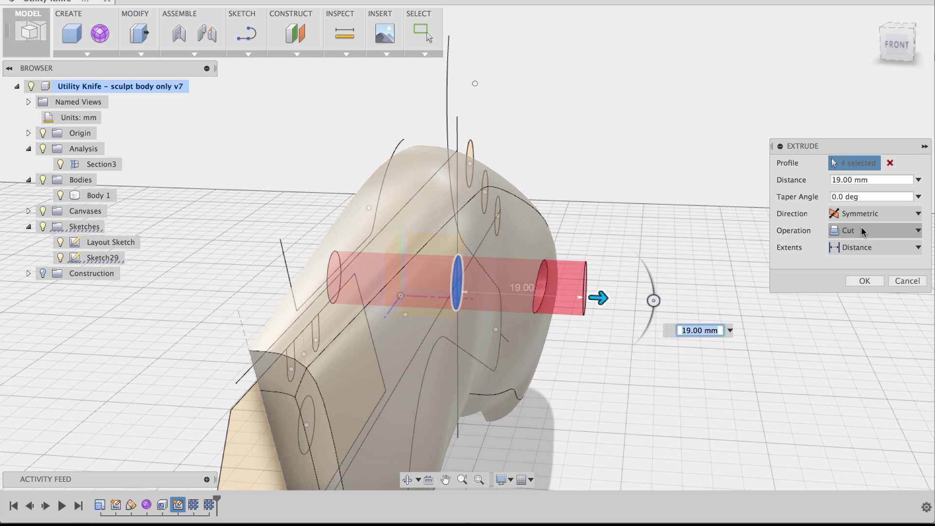
{"action": "left_click", "coordinate": [865, 230]}
{"action": "left_click", "coordinate": [873, 289]}
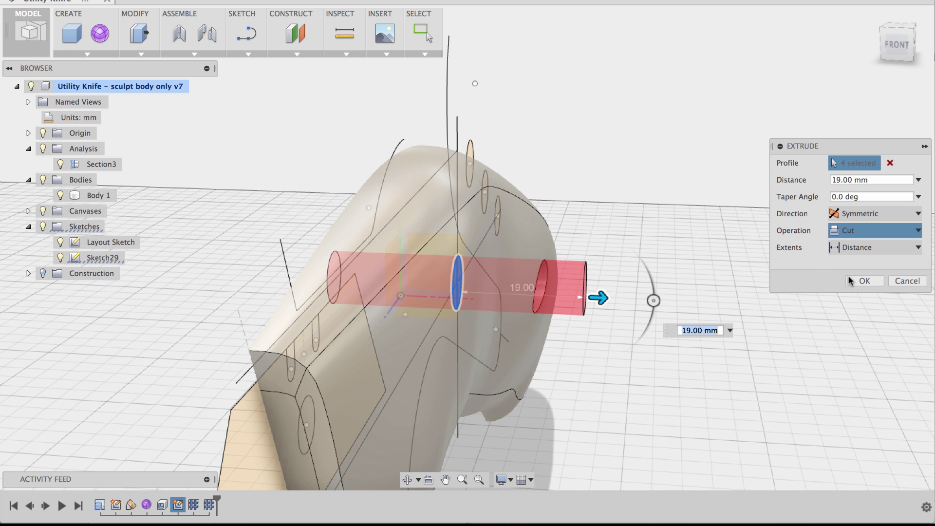
{"action": "left_click", "coordinate": [869, 286]}
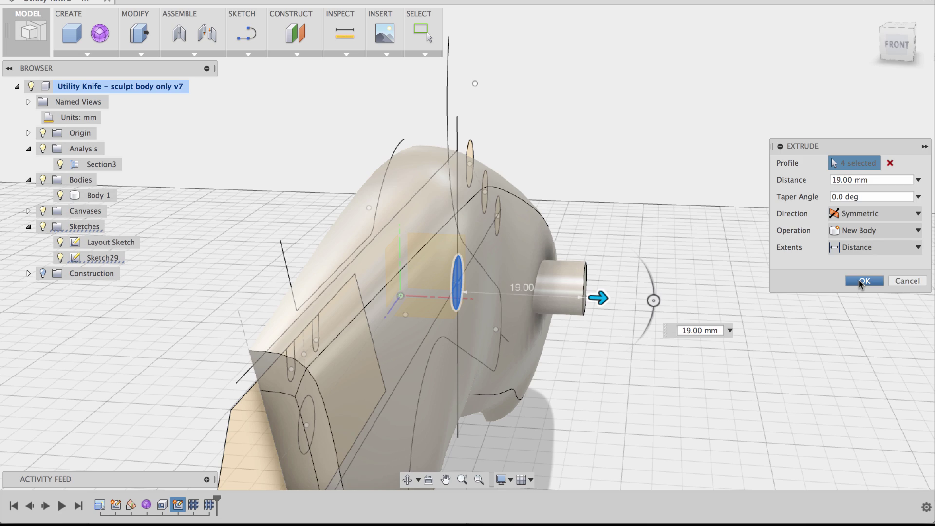
- Hide the section analysis and all sketches, and view the complete knife body with the cylinder protruding from its side
{"action": "mouse_move", "coordinate": [612, 182]}
{"action": "middle_mouse_down", "text": "shift"}
{"action": "mouse_move", "coordinate": [686, 173]}
{"action": "mouse_move", "coordinate": [609, 77]}
{"action": "mouse_move", "coordinate": [584, 90]}
{"action": "middle_mouse_up", "text": "shift"}
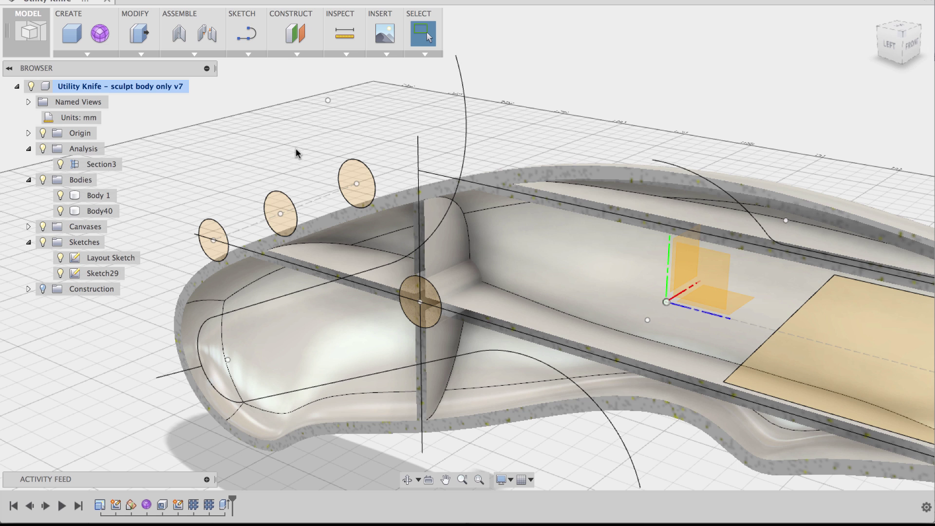
{"action": "scroll", "coordinate": [295, 154], "scroll_direction": "down", "scroll_amount": 5}
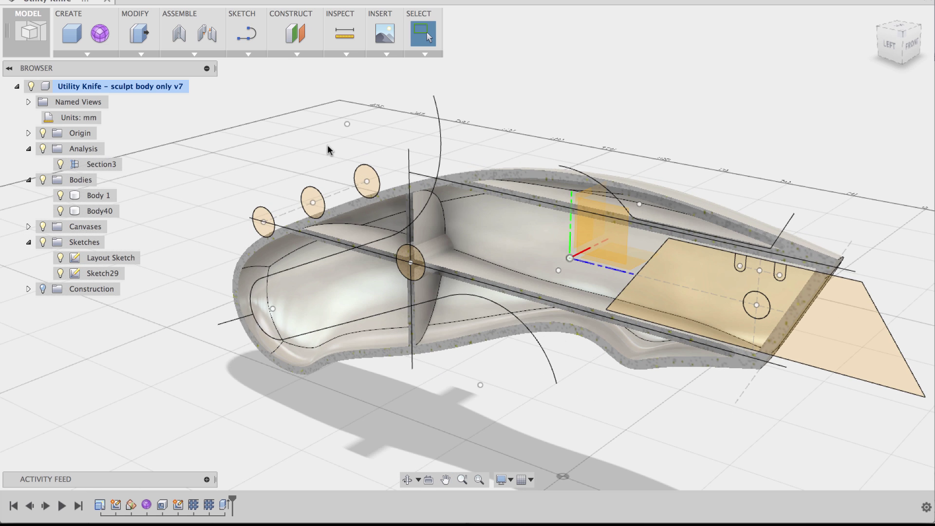
{"action": "middle_click_drag", "start_coordinate": [325, 132], "coordinate": [317, 136]}
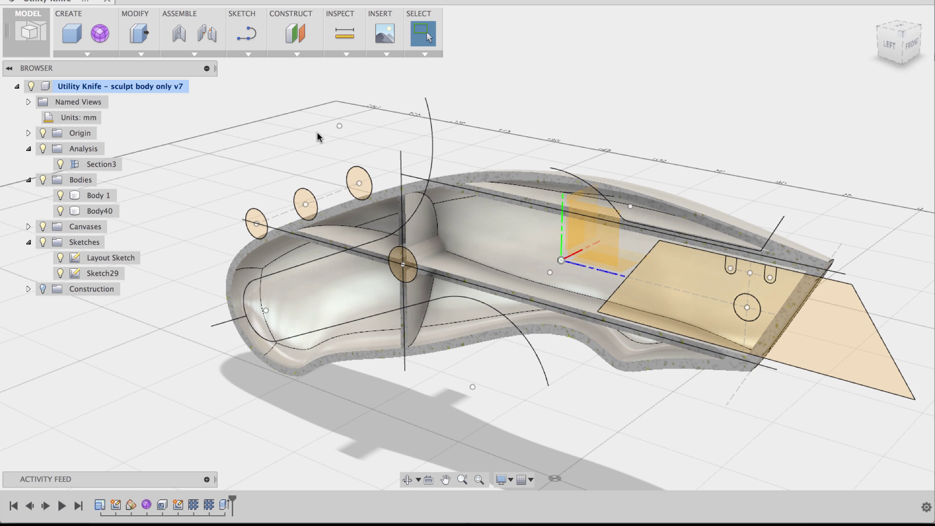
{"action": "left_click", "coordinate": [44, 149]}
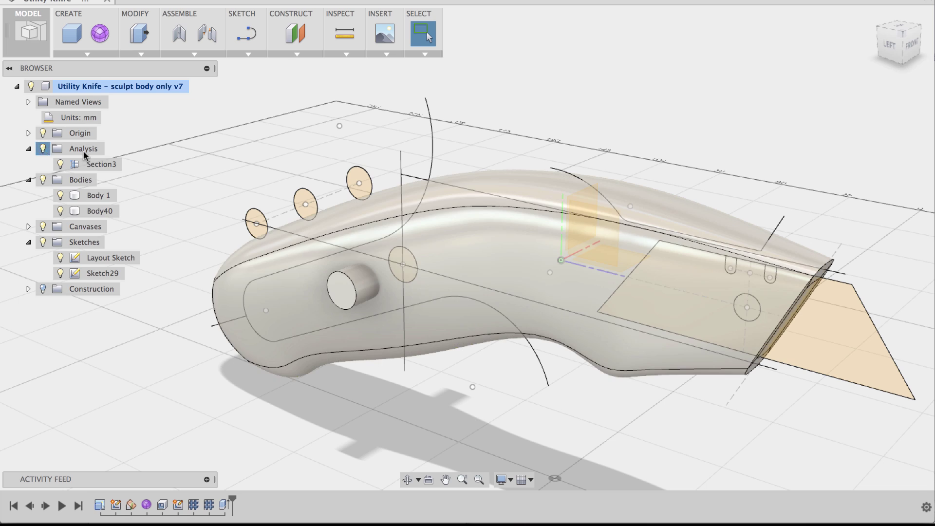
{"action": "mouse_move", "coordinate": [588, 142]}
{"action": "middle_mouse_down", "text": "shift"}
{"action": "mouse_move", "coordinate": [539, 148]}
{"action": "mouse_move", "coordinate": [614, 138]}
{"action": "mouse_move", "coordinate": [563, 102]}
{"action": "mouse_move", "coordinate": [556, 115]}
{"action": "mouse_move", "coordinate": [564, 104]}
{"action": "middle_mouse_up", "text": "shift"}
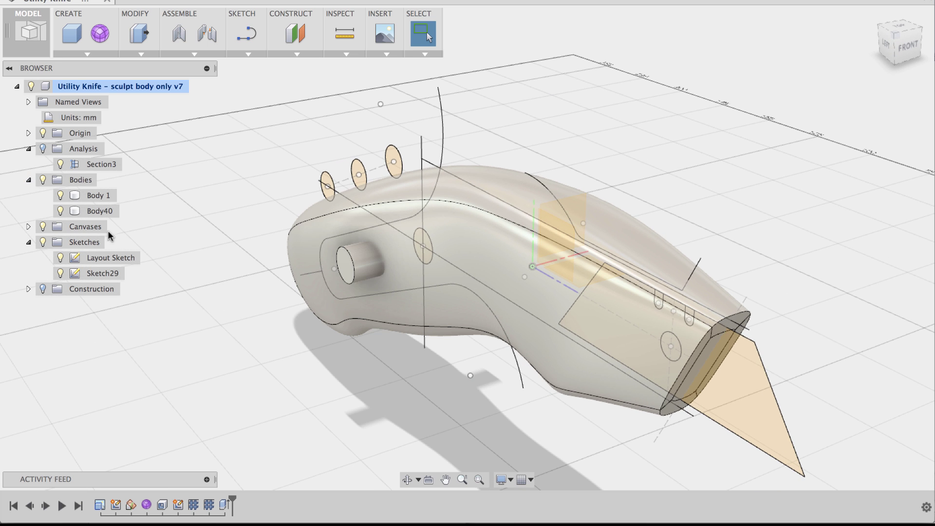
{"action": "left_click", "coordinate": [44, 244]}
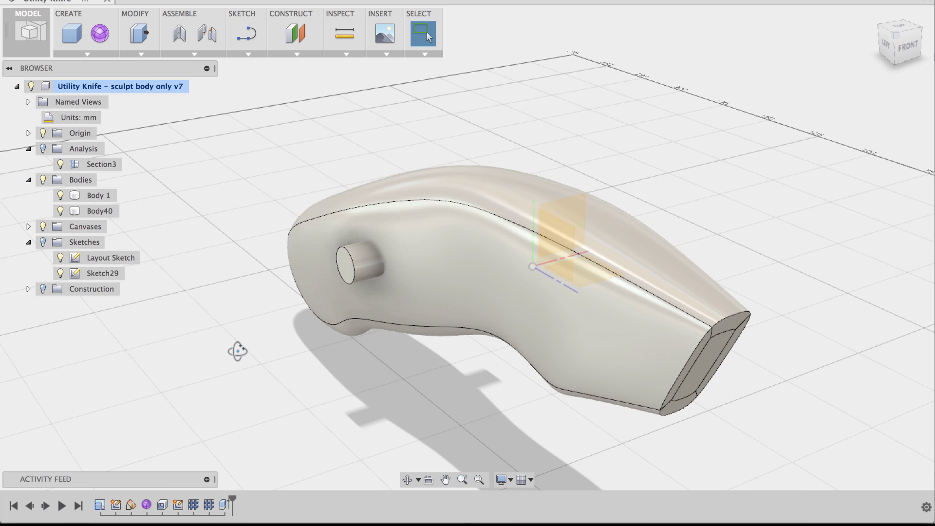
{"action": "mouse_move", "coordinate": [238, 351]}
{"action": "middle_mouse_down", "text": "shift"}
{"action": "mouse_move", "coordinate": [240, 343]}
{"action": "mouse_move", "coordinate": [232, 349]}
{"action": "middle_mouse_up", "text": "shift"}
{"action": "middle_click_drag", "start_coordinate": [441, 353], "coordinate": [361, 352]}
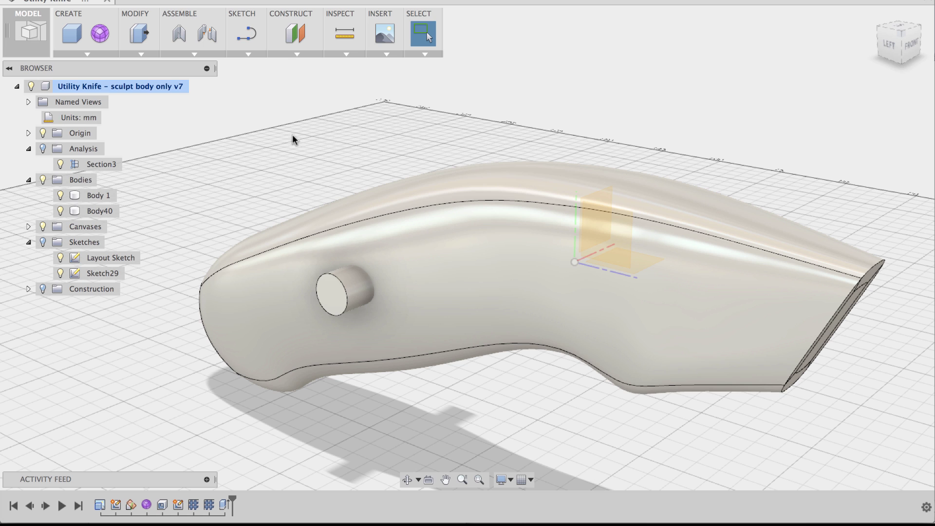
- Start a Hole centred on the end face of the cylinder protruding from the knife and set its type to Counterbore
{"action": "left_click", "coordinate": [74, 51]}
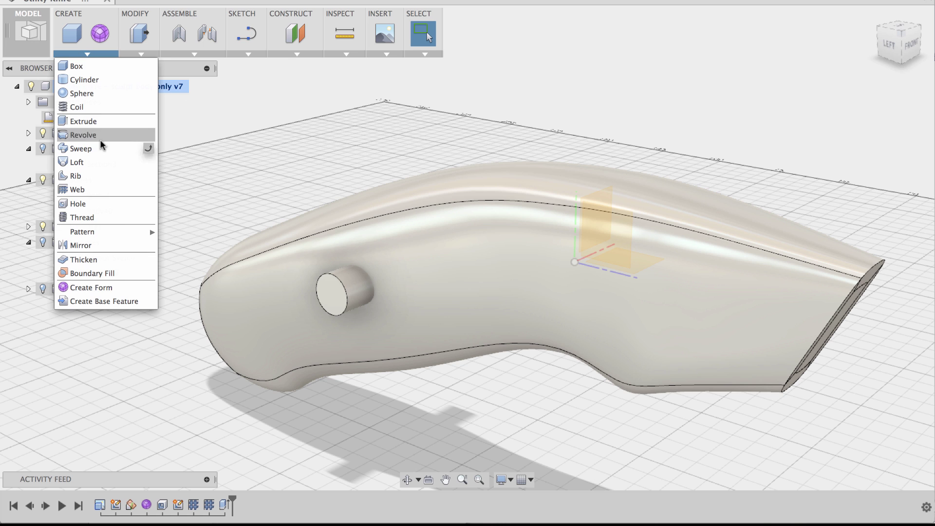
{"action": "left_click", "coordinate": [78, 203]}
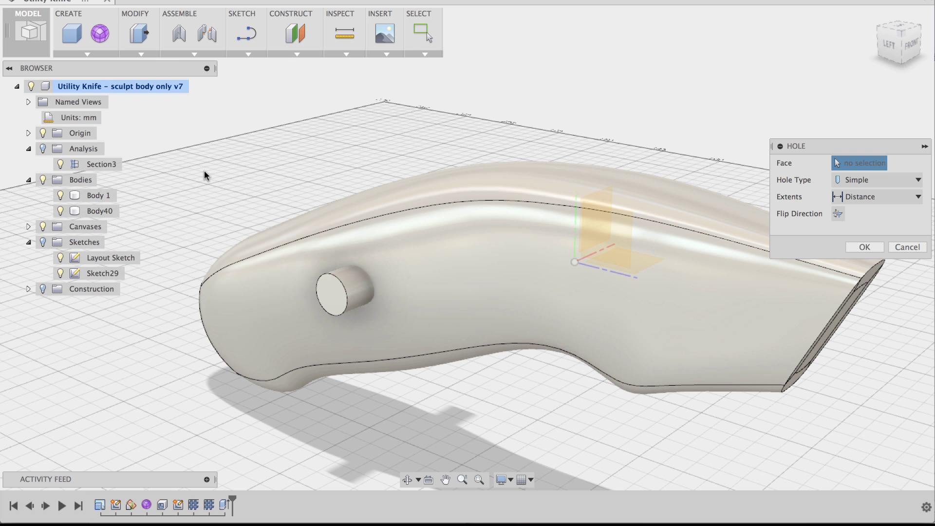
{"action": "left_click", "coordinate": [331, 296]}
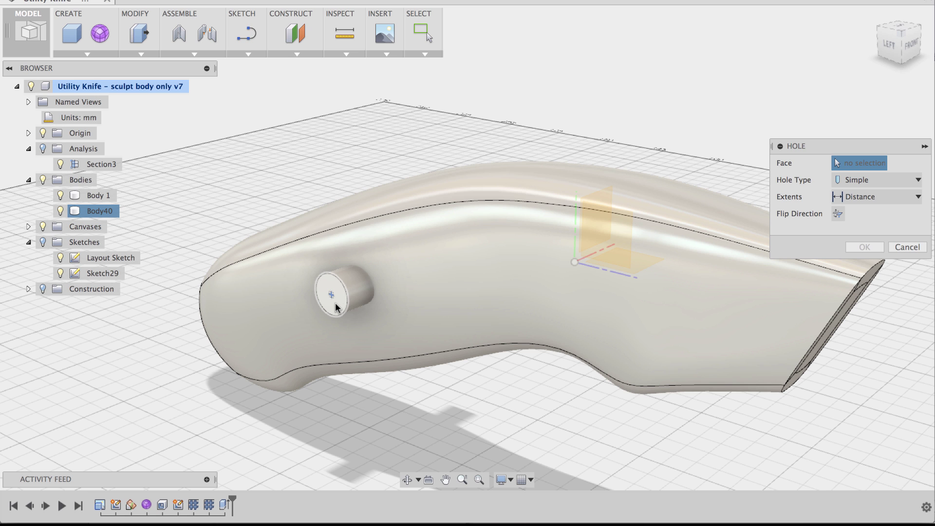
{"action": "left_click", "coordinate": [335, 301]}
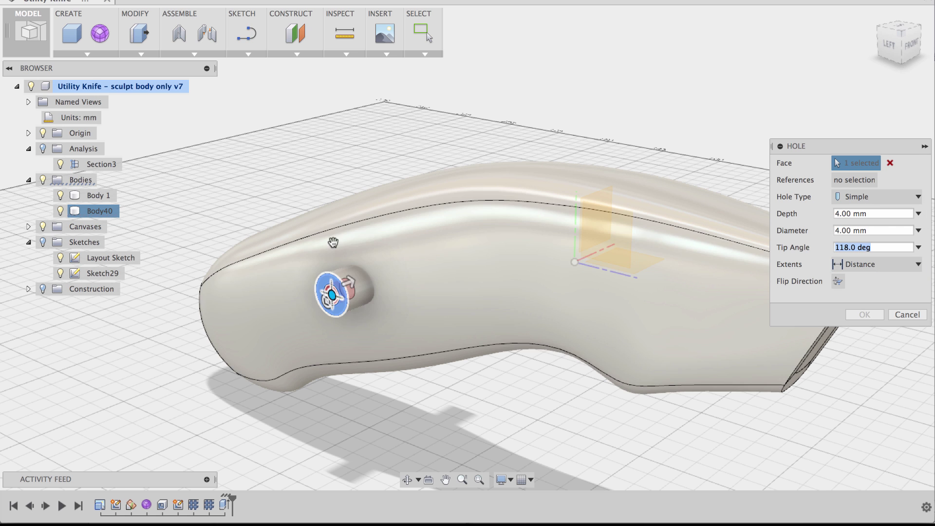
{"action": "scroll", "coordinate": [295, 172], "scroll_direction": "up", "scroll_amount": 1}
{"action": "scroll", "coordinate": [298, 187], "scroll_direction": "up", "scroll_amount": 3}
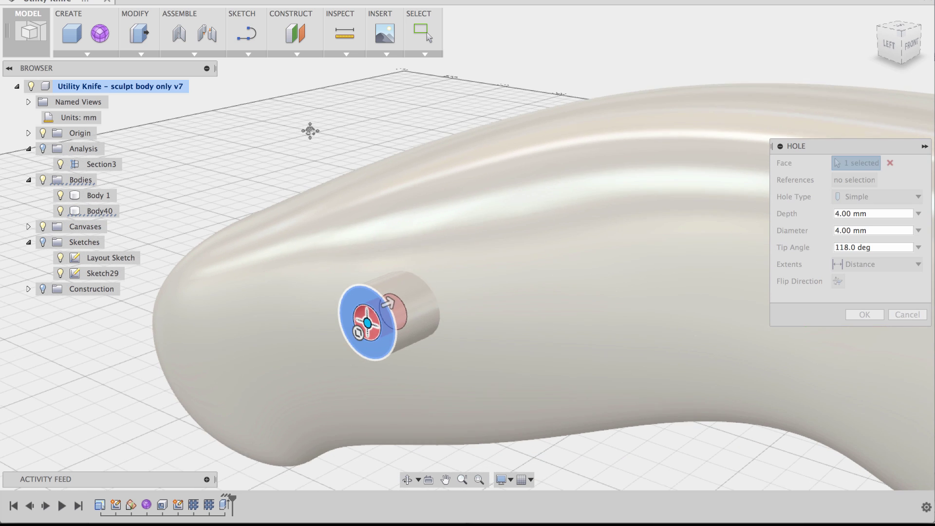
{"action": "scroll", "coordinate": [389, 453], "scroll_direction": "up", "scroll_amount": 1}
{"action": "middle_click_drag", "start_coordinate": [407, 430], "coordinate": [417, 398]}
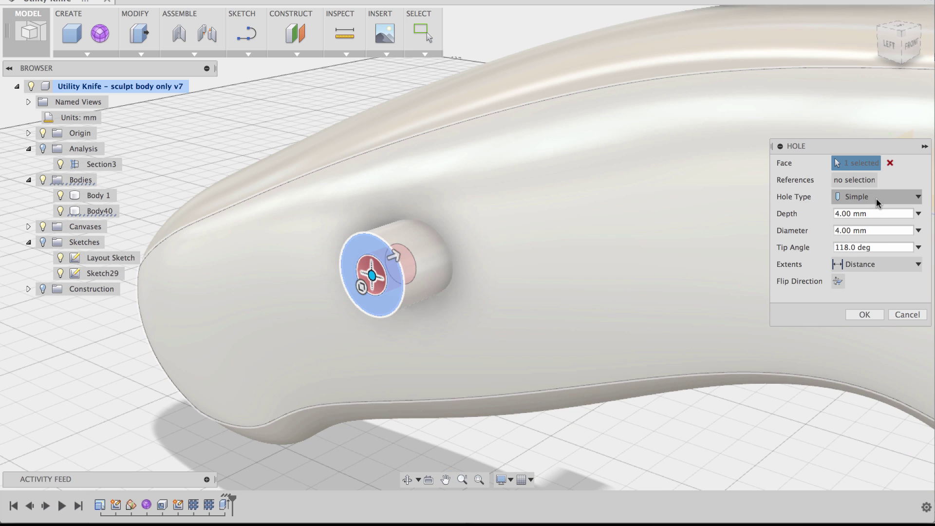
{"action": "left_click", "coordinate": [888, 197]}
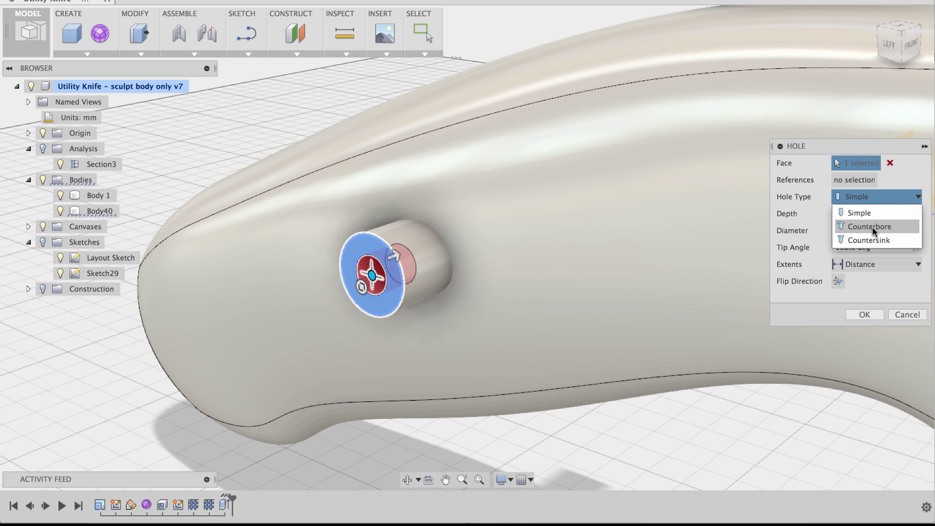
{"action": "left_click", "coordinate": [870, 226]}
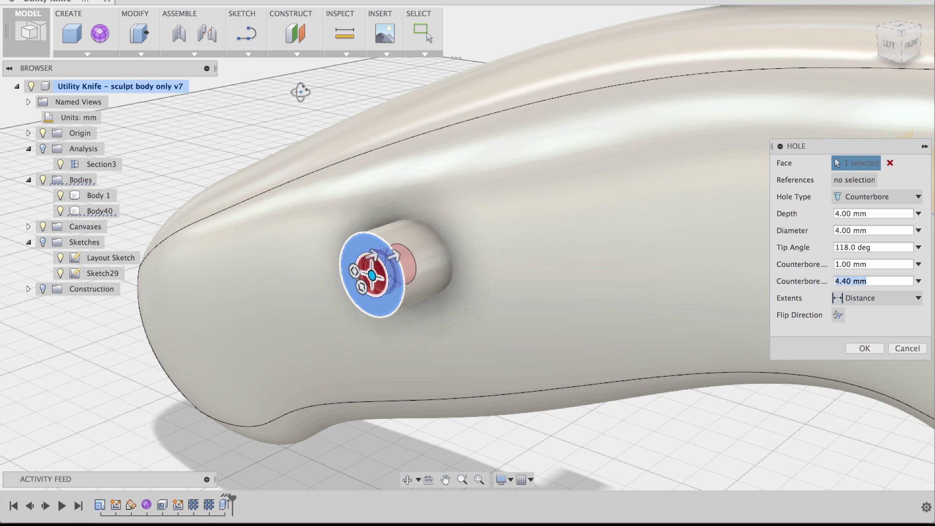
- Extend the hole's depth along the cylinder to 28 mm, reaching through to the far side of the knife
{"action": "middle_click_drag", "start_coordinate": [301, 92], "coordinate": [275, 94], "text": "shift"}
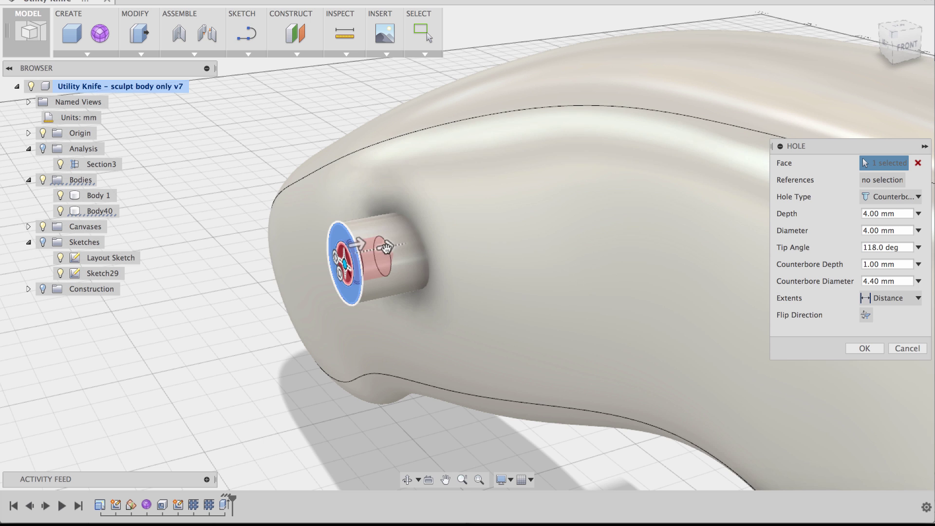
{"action": "scroll", "coordinate": [388, 246], "scroll_direction": "down", "scroll_amount": 2}
{"action": "scroll", "coordinate": [389, 246], "scroll_direction": "down", "scroll_amount": 5}
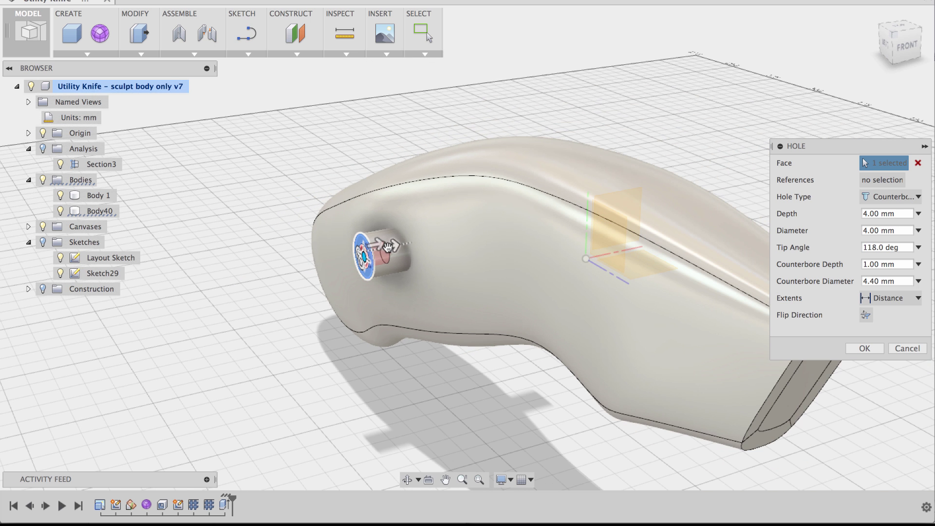
{"action": "middle_click_drag", "start_coordinate": [620, 73], "coordinate": [593, 74], "text": "shift"}
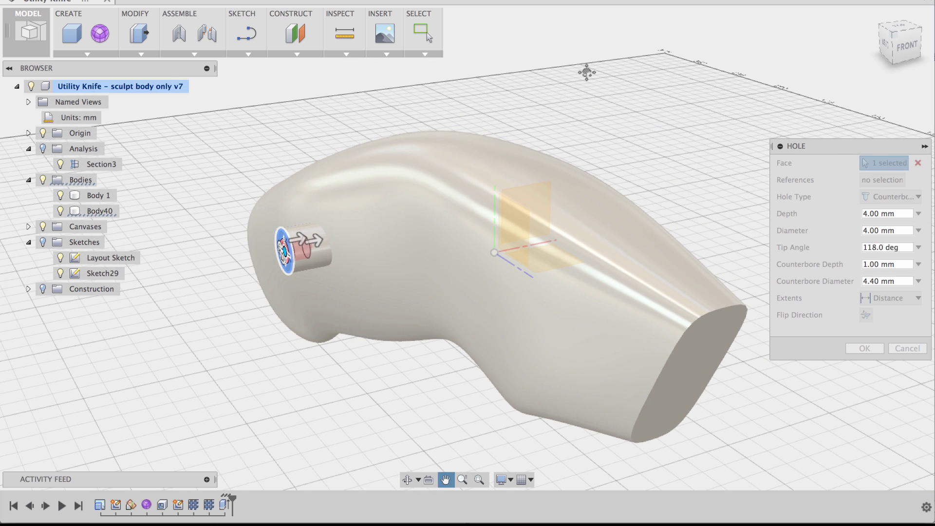
{"action": "left_click", "coordinate": [905, 51]}
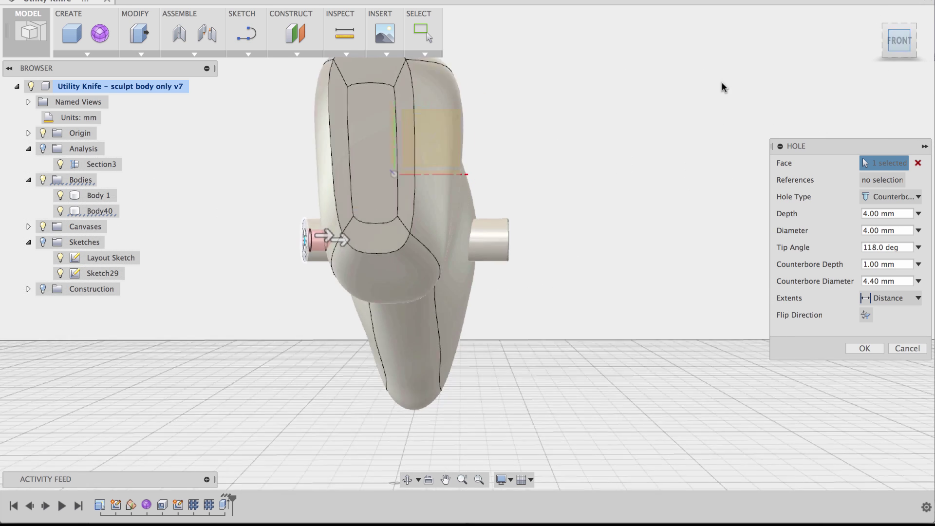
{"action": "left_click_drag", "start_coordinate": [333, 239], "coordinate": [468, 238]}
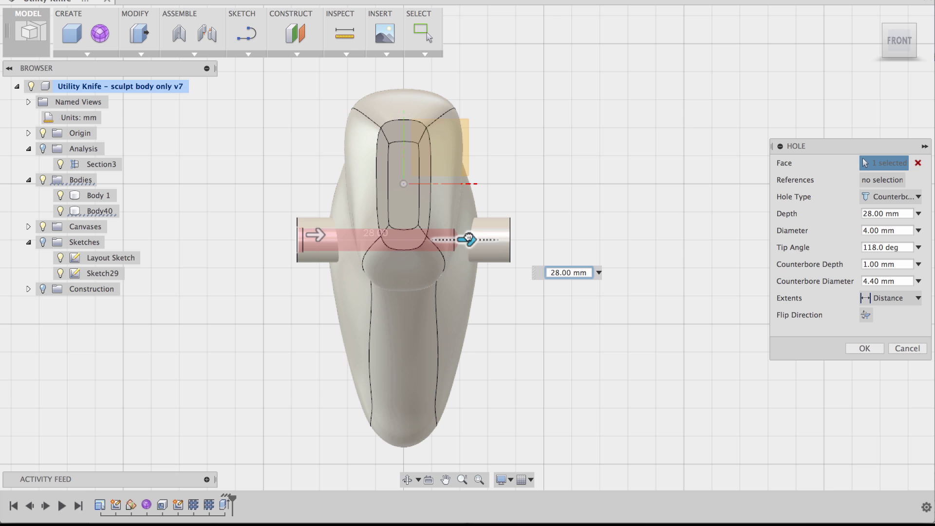
- Set the hole's diameter to 3 mm
{"action": "middle_click_drag", "start_coordinate": [281, 143], "coordinate": [306, 169], "text": "shift"}
{"action": "scroll", "coordinate": [264, 170], "scroll_direction": "up", "scroll_amount": 5}
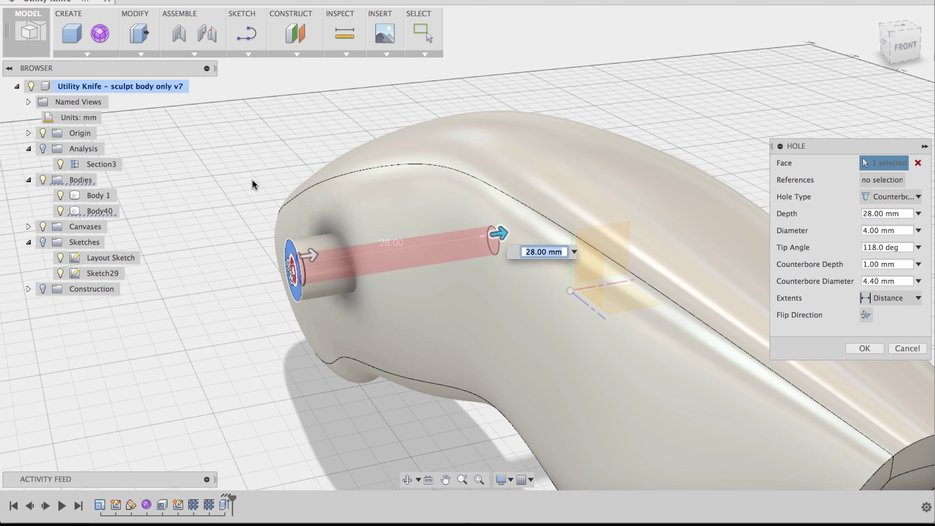
{"action": "scroll", "coordinate": [255, 155], "scroll_direction": "up", "scroll_amount": 5}
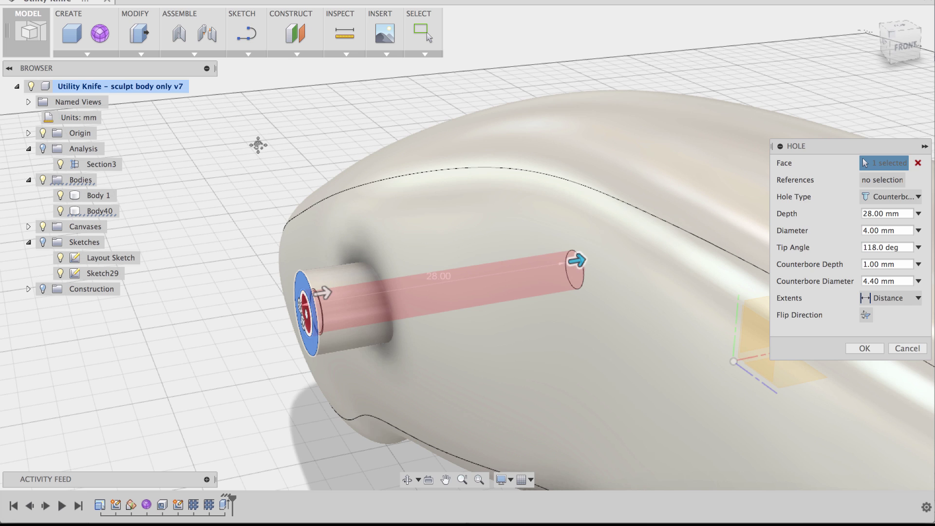
{"action": "scroll", "coordinate": [259, 144], "scroll_direction": "down", "scroll_amount": 3}
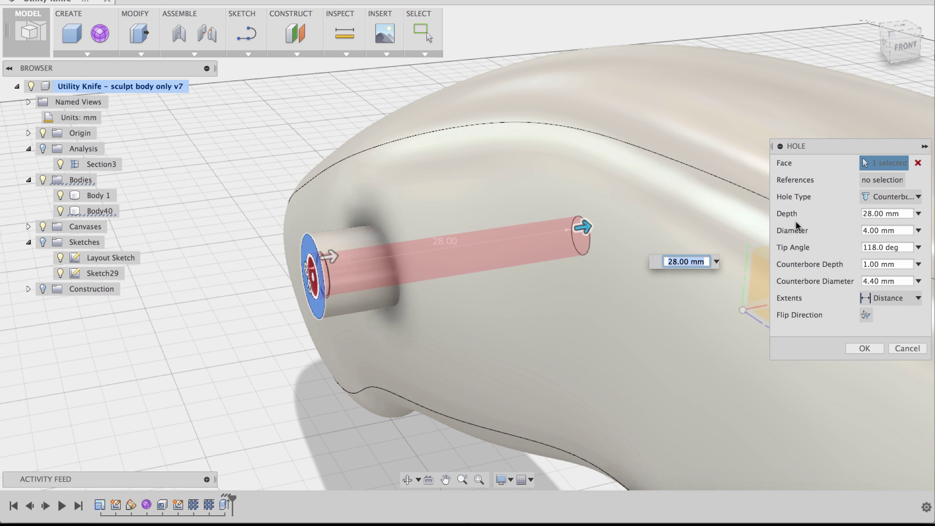
{"action": "left_click", "coordinate": [867, 229]}
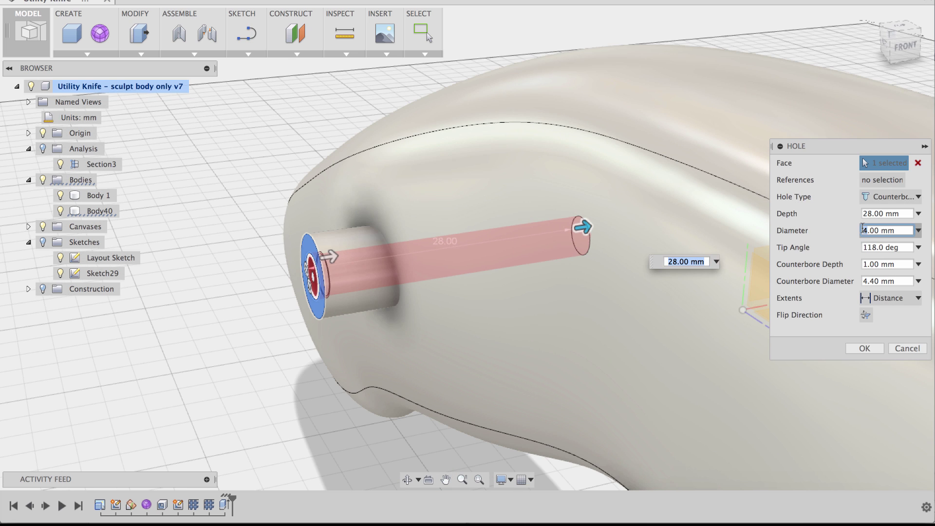
{"action": "key", "text": "BackSpace"}
{"action": "type", "text": "3"}
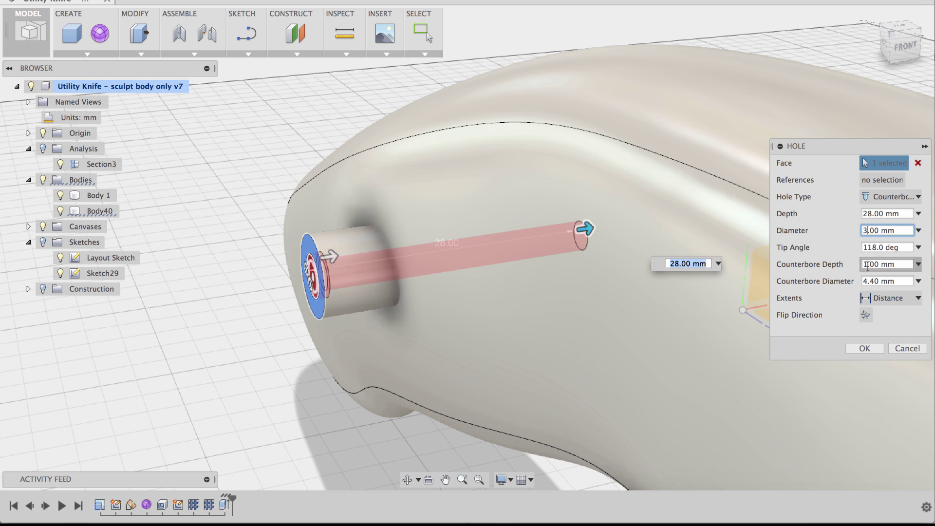
- Set the counterbore depth to 15 mm, checking its reach against the knife body in the front view
{"action": "left_click_drag", "start_coordinate": [331, 255], "coordinate": [480, 243]}
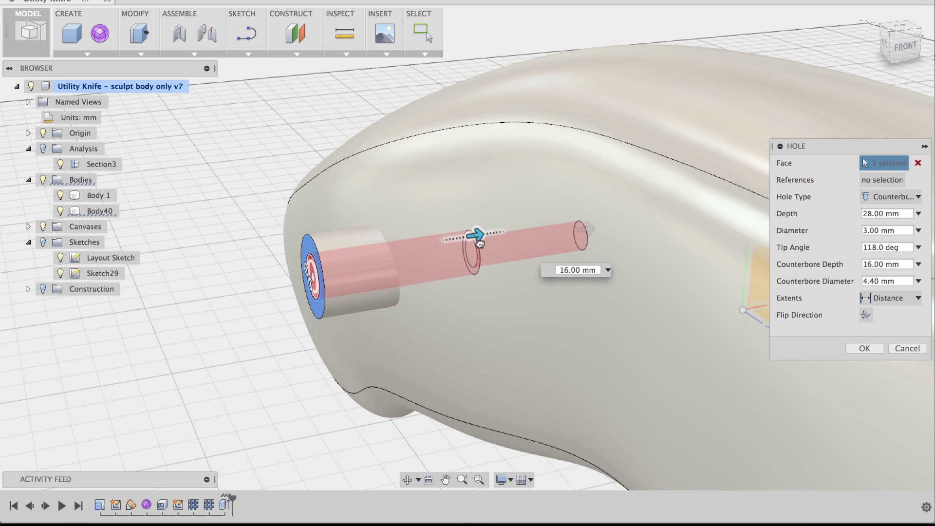
{"action": "scroll", "coordinate": [477, 93], "scroll_direction": "down", "scroll_amount": 4}
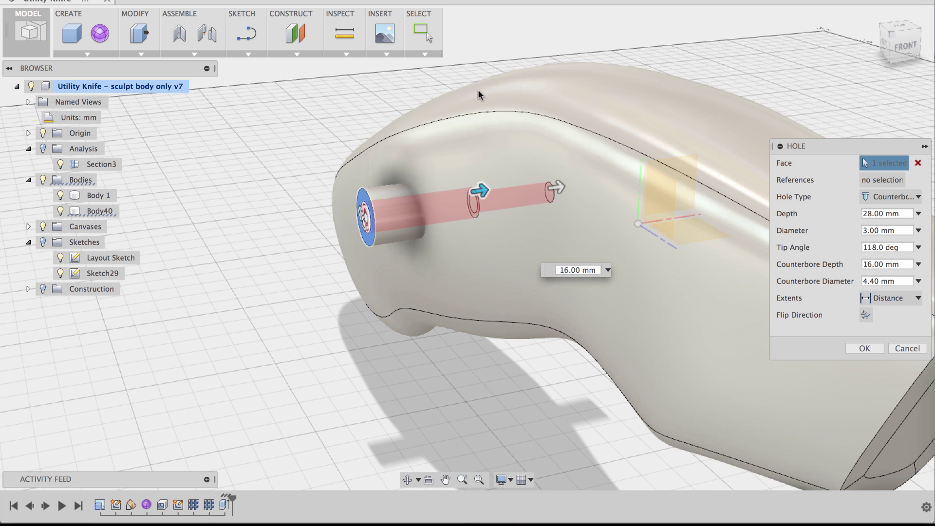
{"action": "middle_click_drag", "start_coordinate": [716, 37], "coordinate": [615, 33], "text": "shift"}
{"action": "left_click", "coordinate": [883, 41]}
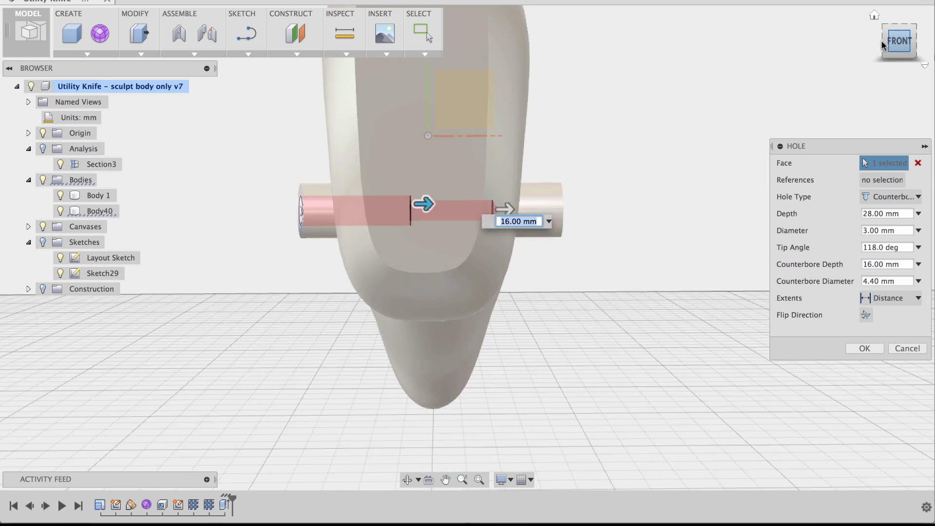
{"action": "left_click_drag", "start_coordinate": [424, 207], "coordinate": [423, 208]}
- Set the counterbore diameter to 6 mm and create the hole in the cylinder
{"action": "middle_click_drag", "start_coordinate": [307, 136], "coordinate": [320, 148], "text": "shift"}
{"action": "scroll", "coordinate": [244, 282], "scroll_direction": "up", "scroll_amount": 3}
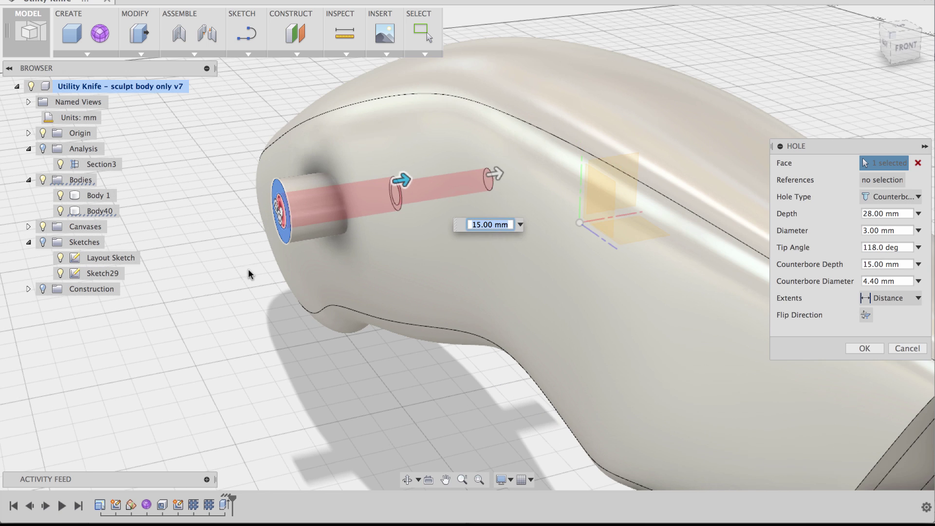
{"action": "left_click", "coordinate": [864, 280]}
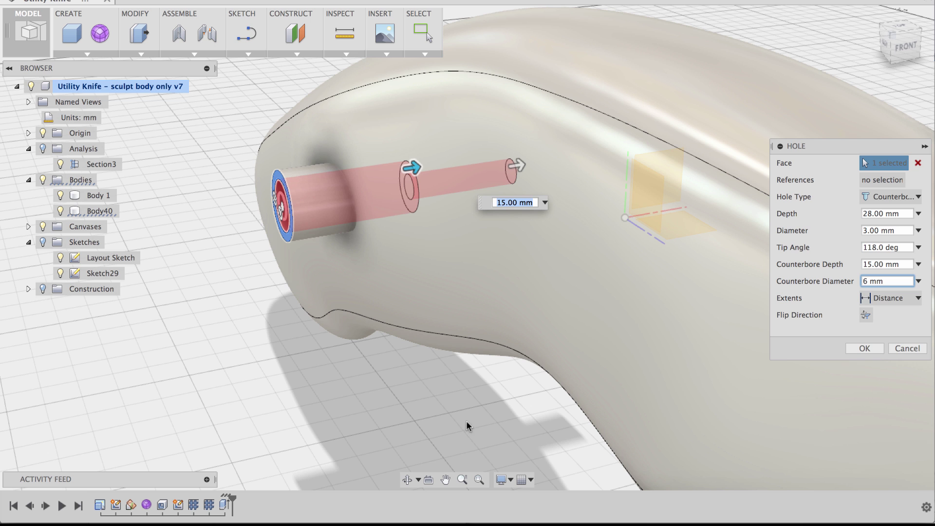
{"action": "middle_click_drag", "start_coordinate": [459, 403], "coordinate": [477, 417], "text": "shift"}
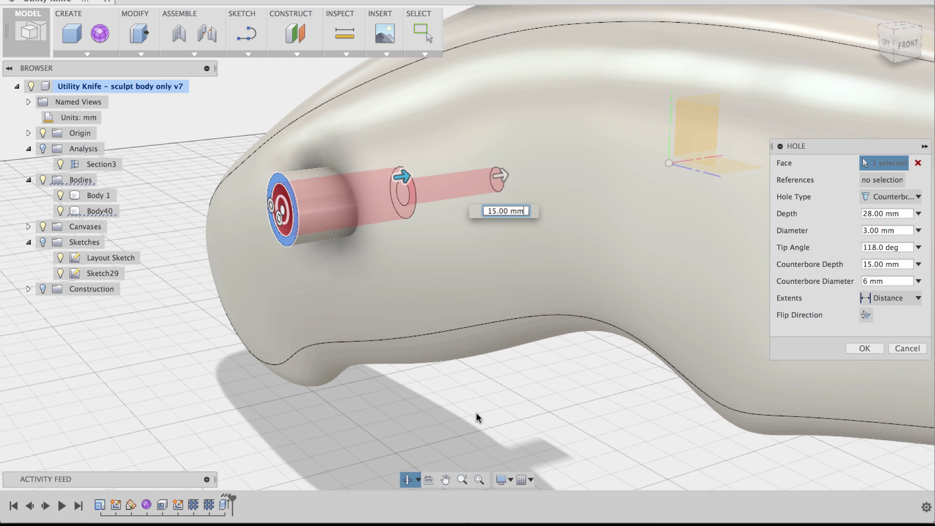
{"action": "left_click", "coordinate": [865, 348]}
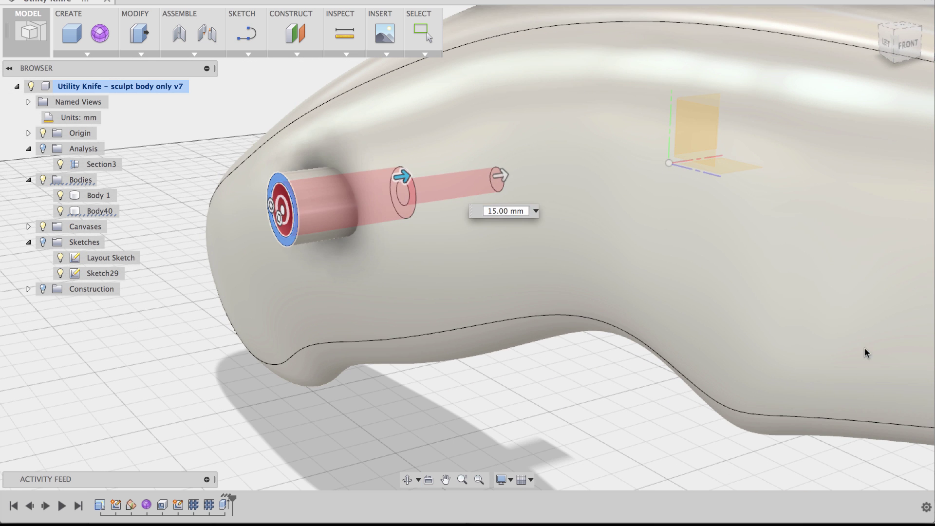
- Start Split Body and select the knife body as the body to split
{"action": "middle_click_drag", "start_coordinate": [510, 396], "coordinate": [524, 372], "text": "shift"}
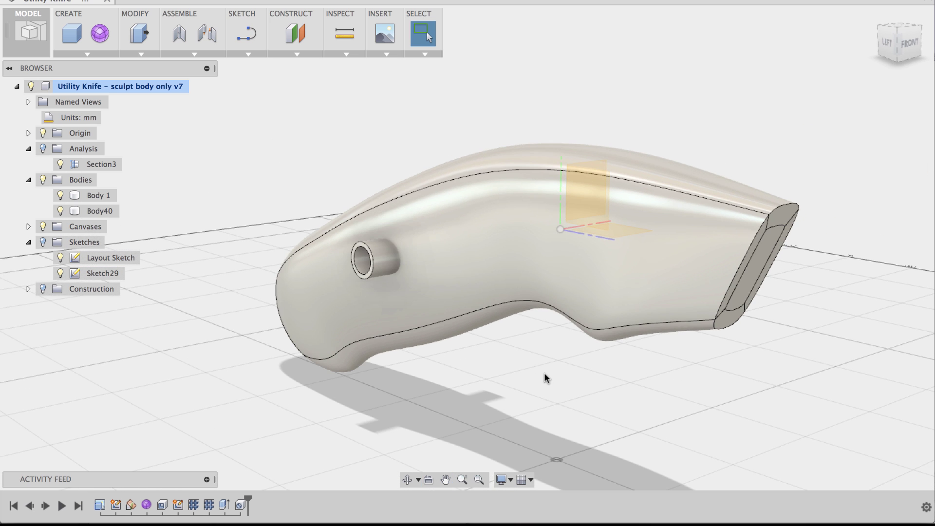
{"action": "middle_click_drag", "start_coordinate": [606, 386], "coordinate": [527, 392], "text": "shift"}
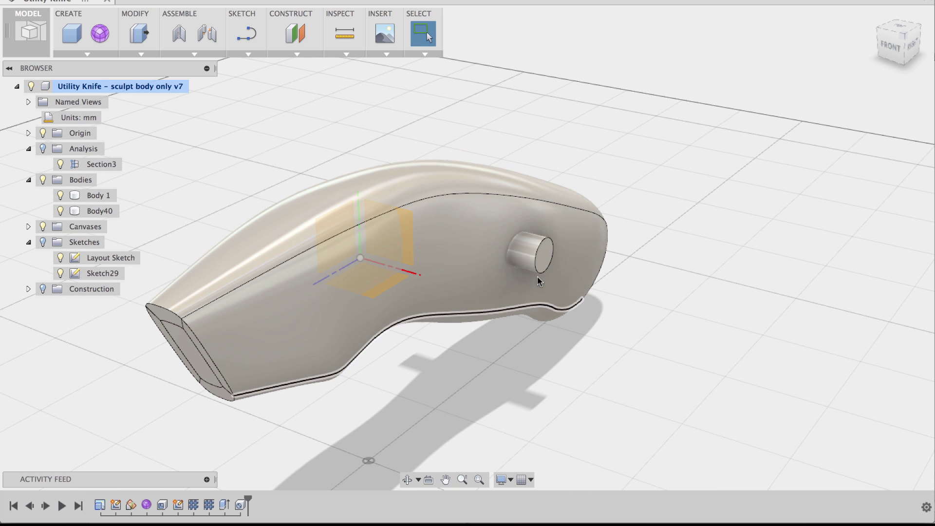
{"action": "left_click", "coordinate": [527, 253]}
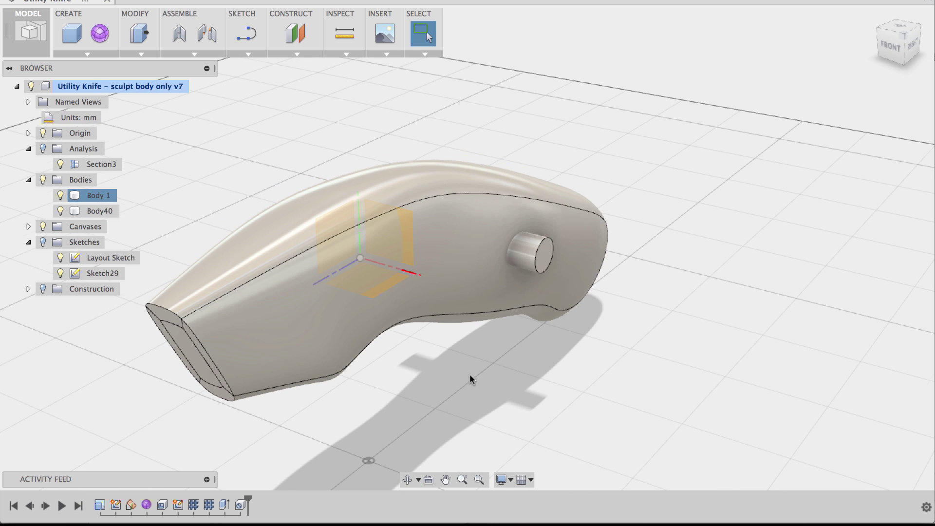
{"action": "scroll", "coordinate": [482, 392], "scroll_direction": "down", "scroll_amount": 3}
{"action": "middle_click_drag", "start_coordinate": [482, 393], "coordinate": [575, 380]}
{"action": "scroll", "coordinate": [530, 380], "scroll_direction": "up", "scroll_amount": 3}
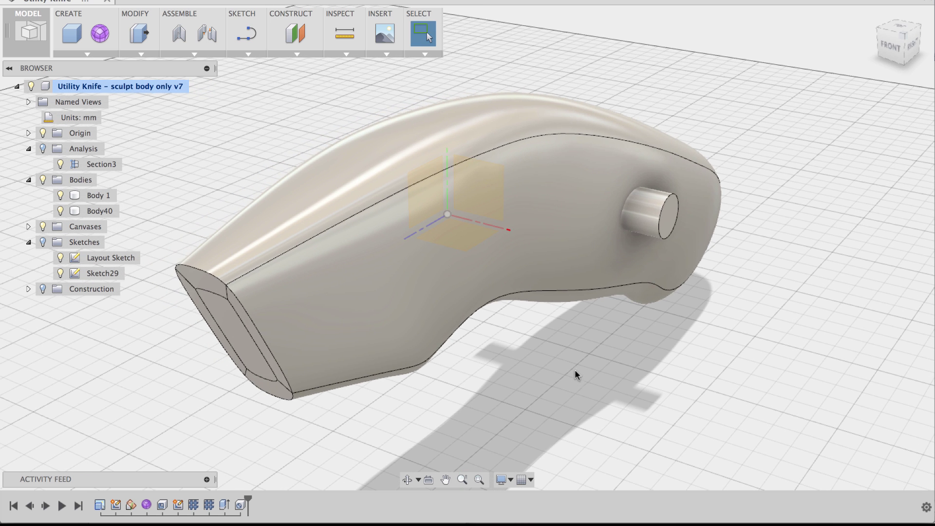
{"action": "left_click", "coordinate": [138, 53]}
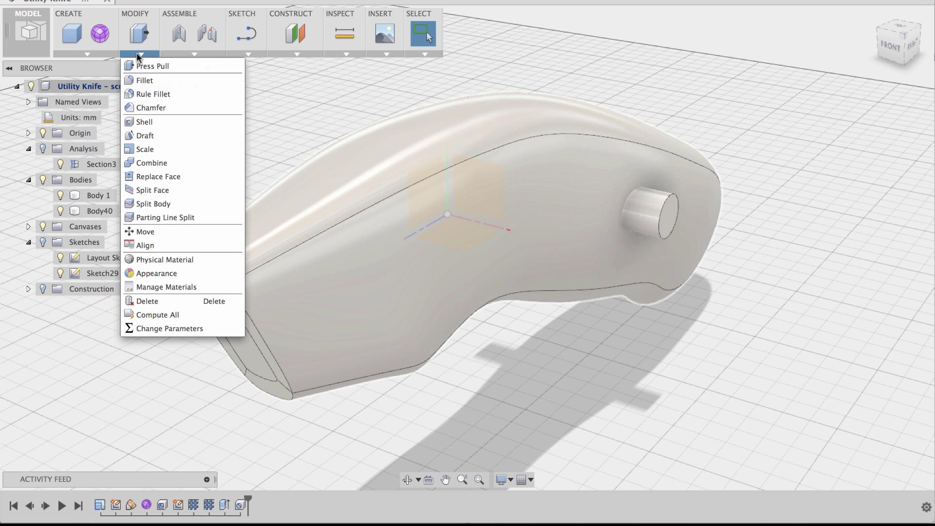
{"action": "left_click", "coordinate": [157, 203]}
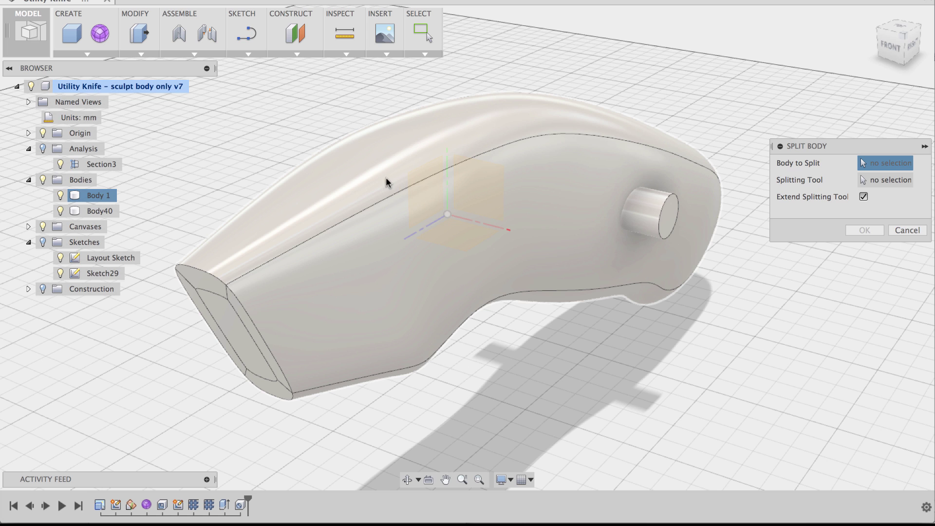
{"action": "left_click", "coordinate": [380, 173]}
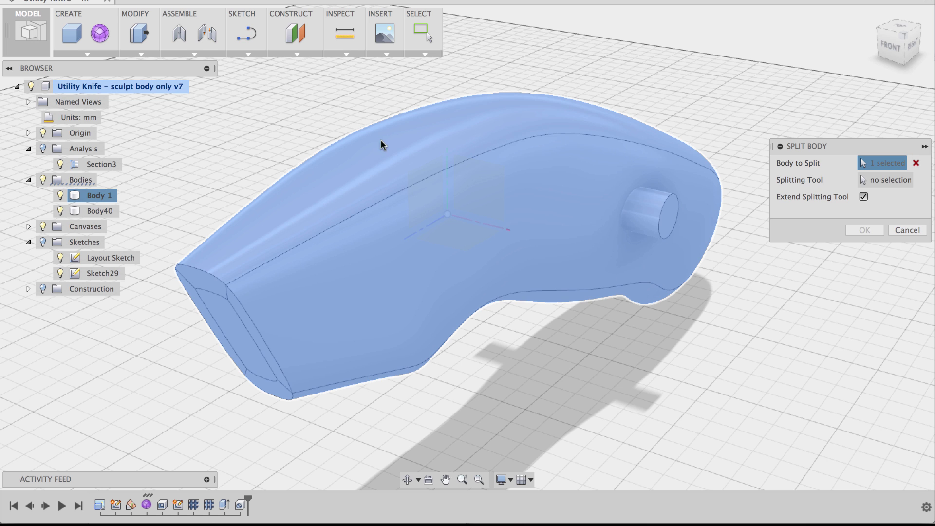
- Split the knife body into two lengthwise halves with the vertical origin mid-plane, then highlight each half to check the split
{"action": "left_click", "coordinate": [892, 184]}
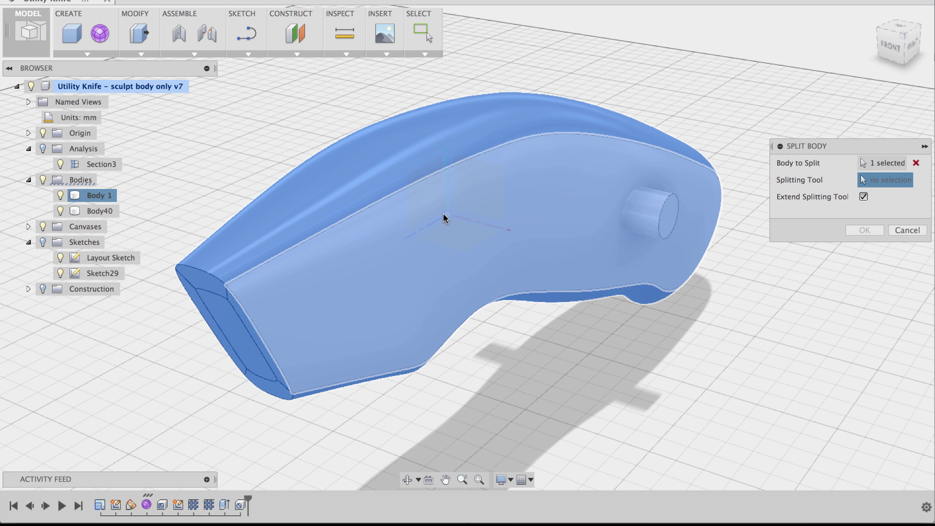
{"action": "middle_click_drag", "start_coordinate": [290, 110], "coordinate": [360, 110], "text": "shift"}
{"action": "middle_click_drag", "start_coordinate": [790, 80], "coordinate": [592, 87], "text": "shift"}
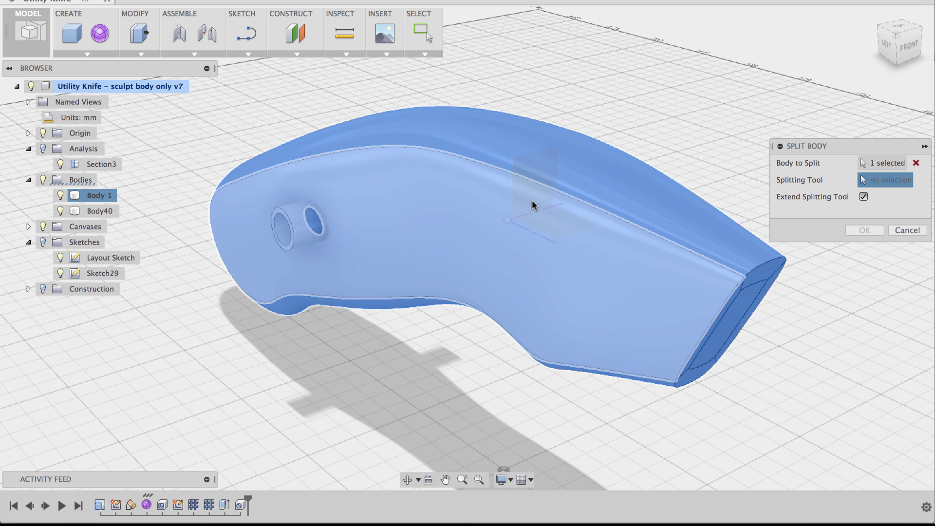
{"action": "left_click", "coordinate": [528, 201]}
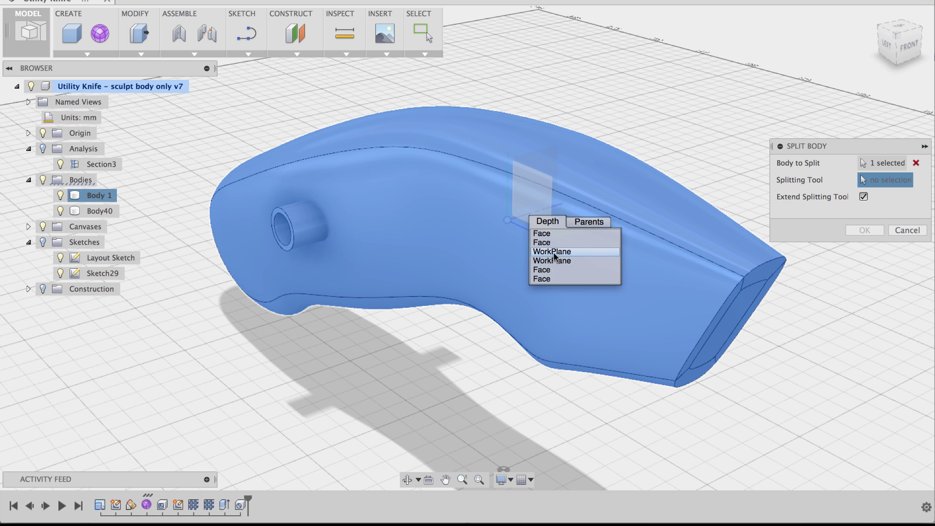
{"action": "left_click", "coordinate": [553, 252]}
{"action": "middle_click_drag", "start_coordinate": [560, 148], "coordinate": [586, 118], "text": "shift"}
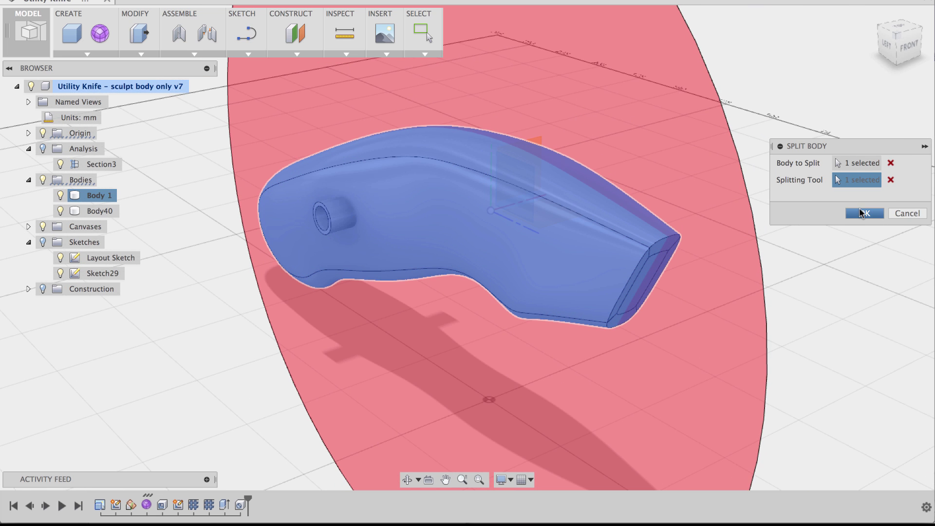
{"action": "left_click", "coordinate": [862, 214]}
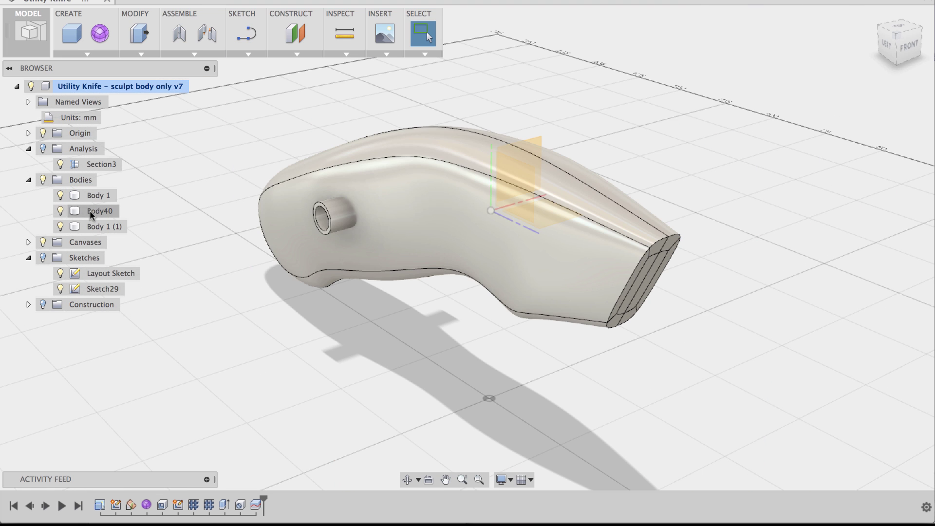
{"action": "left_click", "coordinate": [94, 228]}
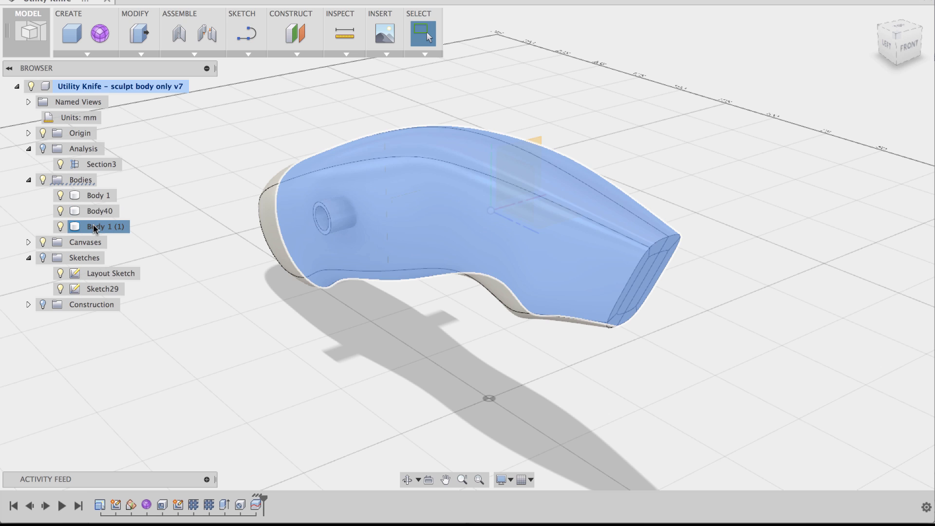
{"action": "left_click", "coordinate": [97, 195]}
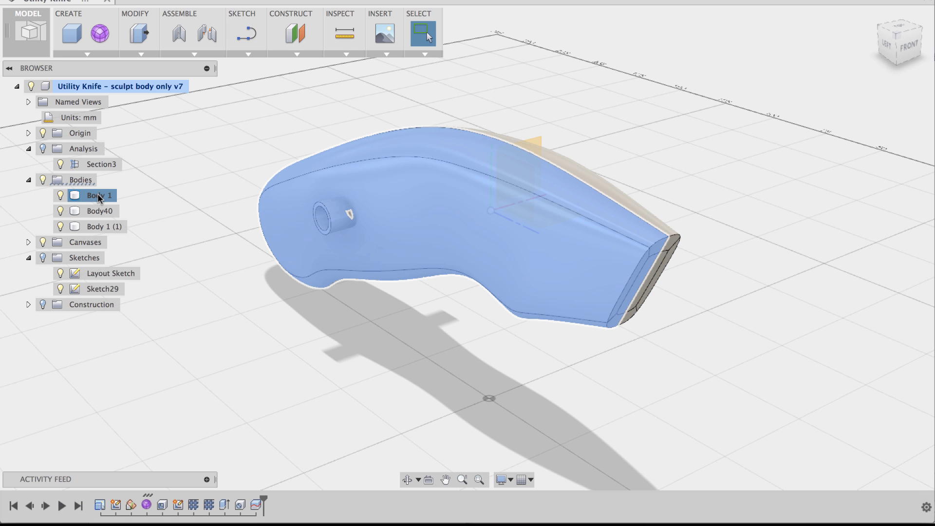
{"action": "left_click", "coordinate": [99, 227]}
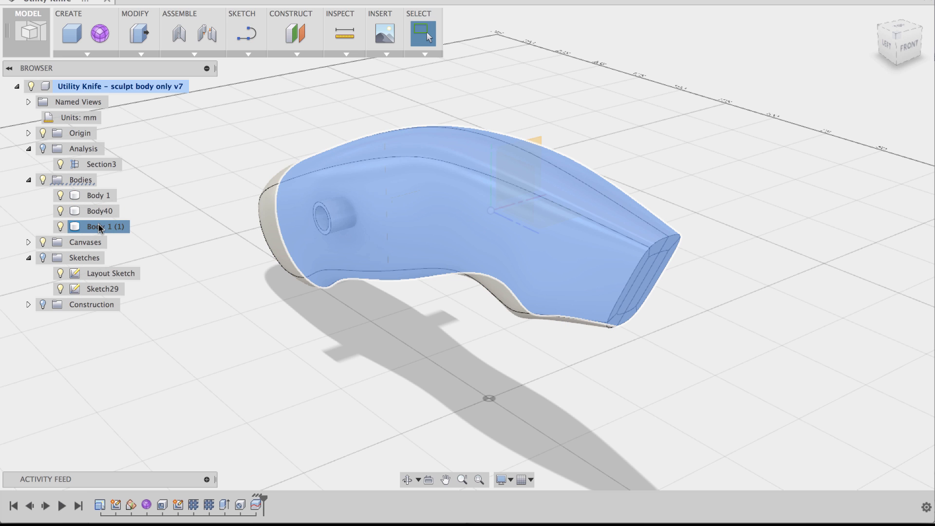
{"action": "left_click", "coordinate": [317, 336]}
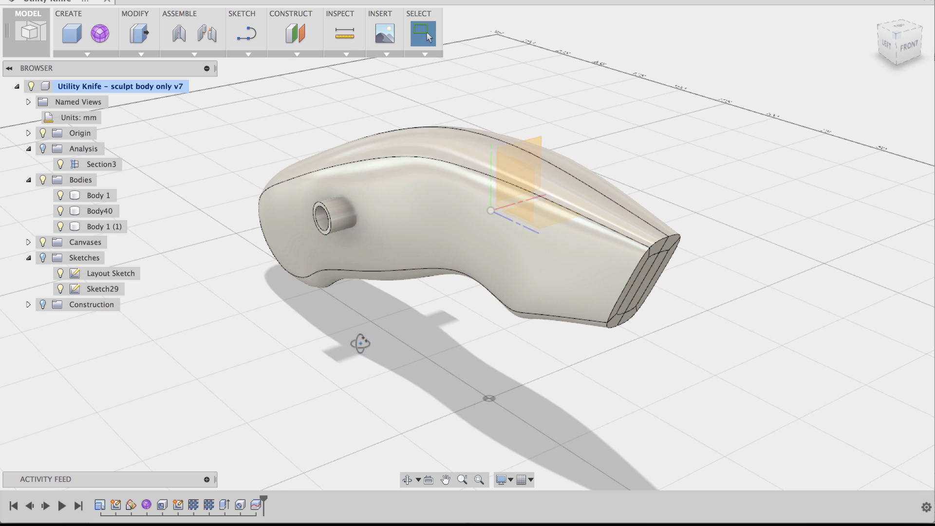
- Split the counterbored screw boss cylinder with the same vertical origin mid-plane used for the knife body
{"action": "middle_click_drag", "start_coordinate": [360, 344], "coordinate": [370, 364], "text": "shift"}
{"action": "right_click", "coordinate": [357, 368]}
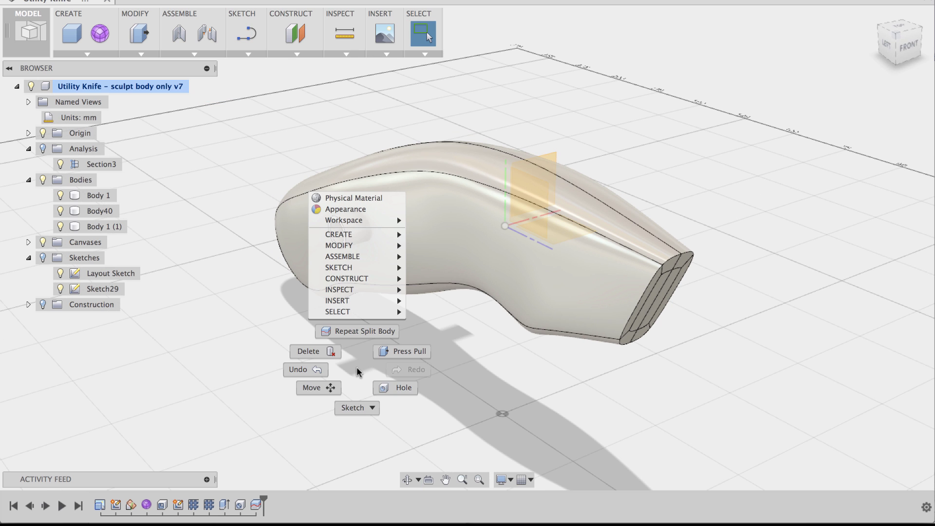
{"action": "left_click", "coordinate": [358, 334]}
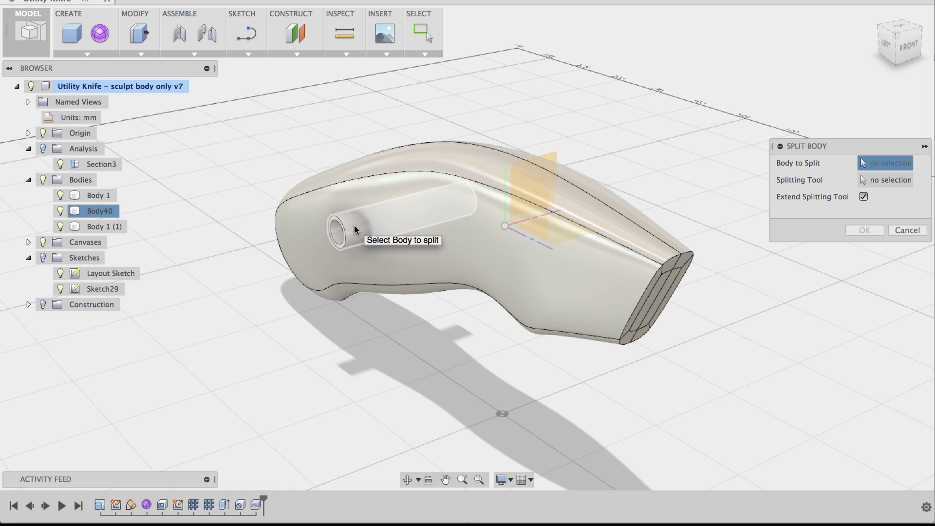
{"action": "left_click", "coordinate": [354, 225]}
{"action": "left_click", "coordinate": [894, 180]}
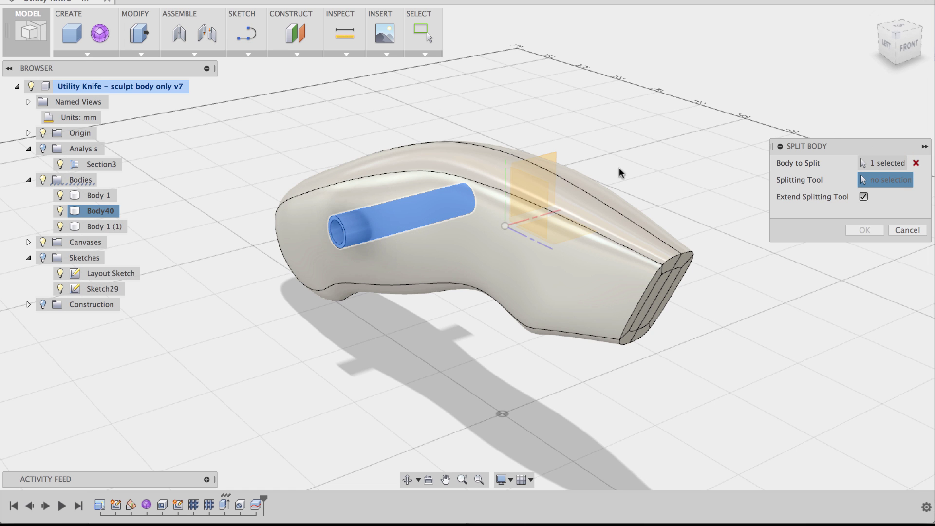
{"action": "left_click", "coordinate": [527, 203]}
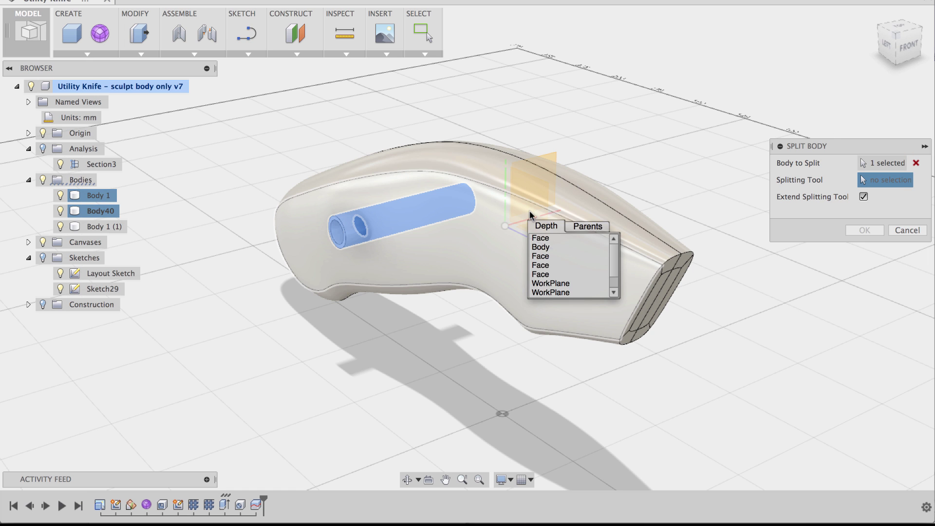
{"action": "left_click", "coordinate": [547, 283]}
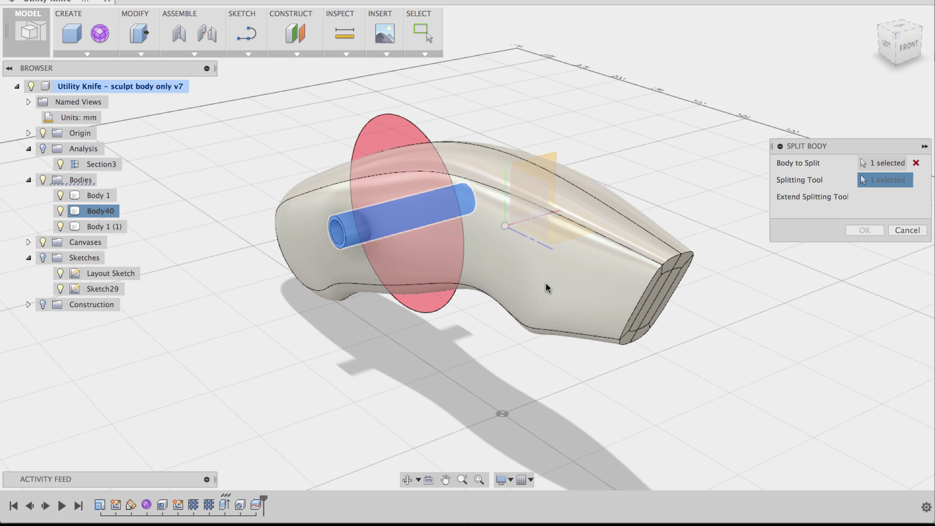
{"action": "left_click", "coordinate": [858, 210]}
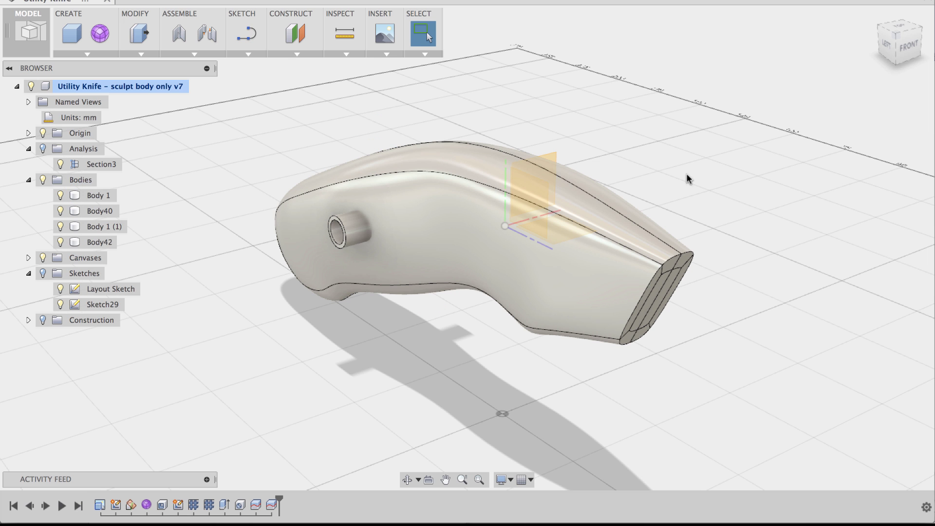
- Hide Body42 and Body 1 (1) so only one knife half and its counterbored boss piece stay displayed
{"action": "middle_click_drag", "start_coordinate": [405, 356], "coordinate": [367, 356], "text": "shift"}
{"action": "left_click", "coordinate": [61, 243]}
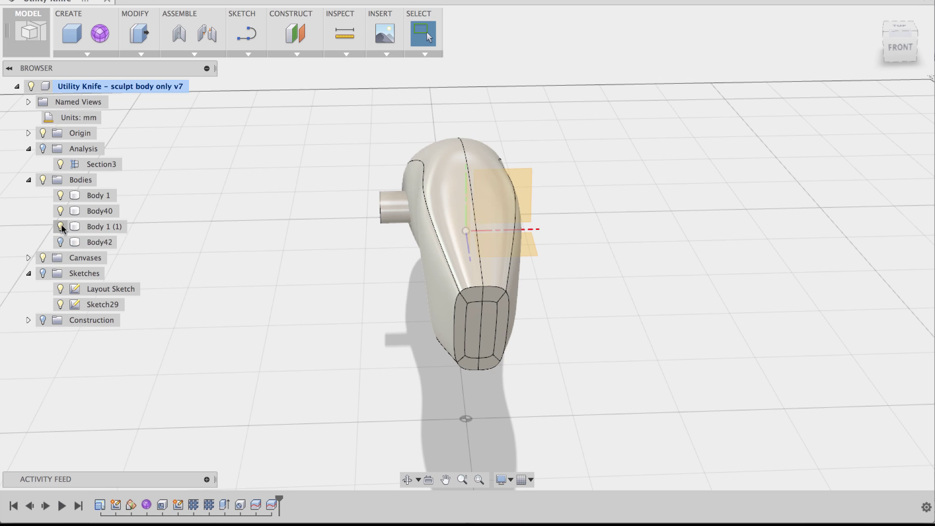
{"action": "left_click", "coordinate": [61, 227]}
{"action": "middle_click_drag", "start_coordinate": [235, 277], "coordinate": [200, 279], "text": "shift"}
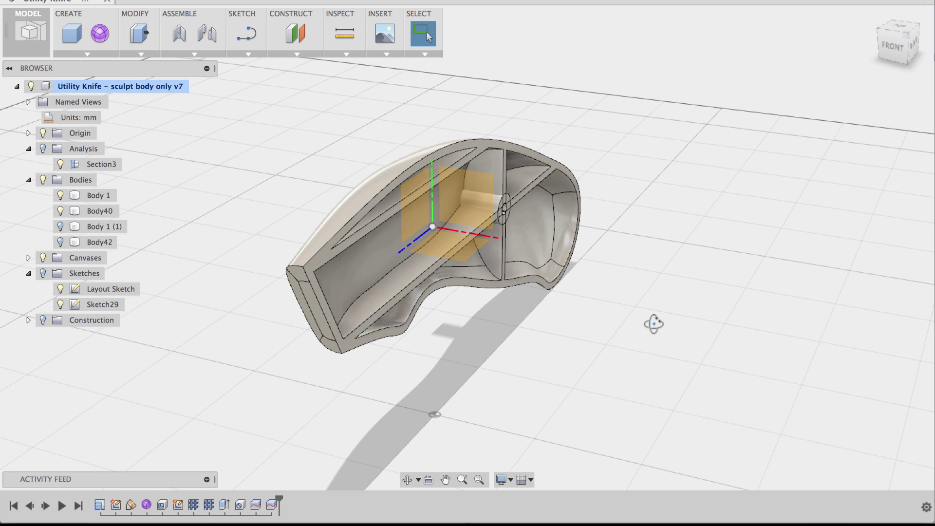
{"action": "middle_click_drag", "start_coordinate": [654, 323], "coordinate": [633, 332], "text": "shift"}
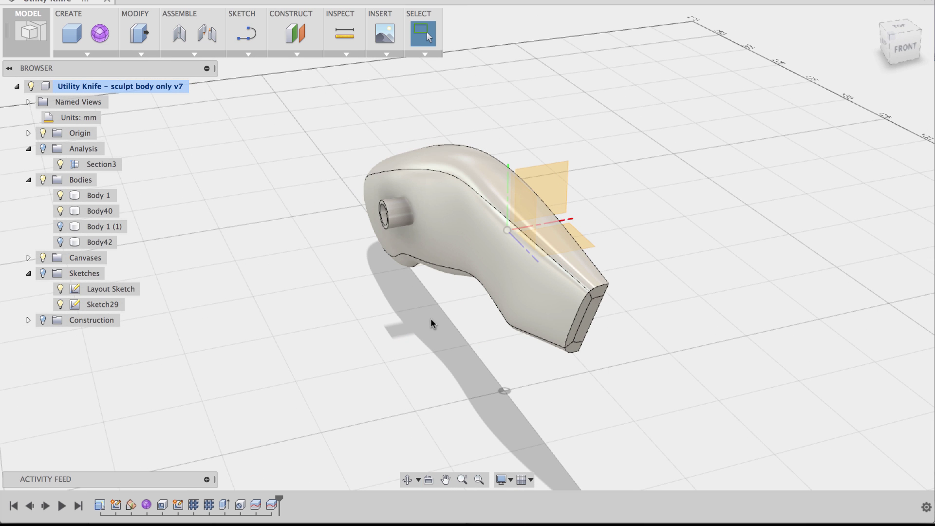
{"action": "mouse_move", "coordinate": [431, 324]}
{"action": "middle_mouse_down", "text": "shift"}
{"action": "mouse_move", "coordinate": [414, 317]}
{"action": "mouse_move", "coordinate": [430, 320]}
{"action": "middle_mouse_up", "text": "shift"}
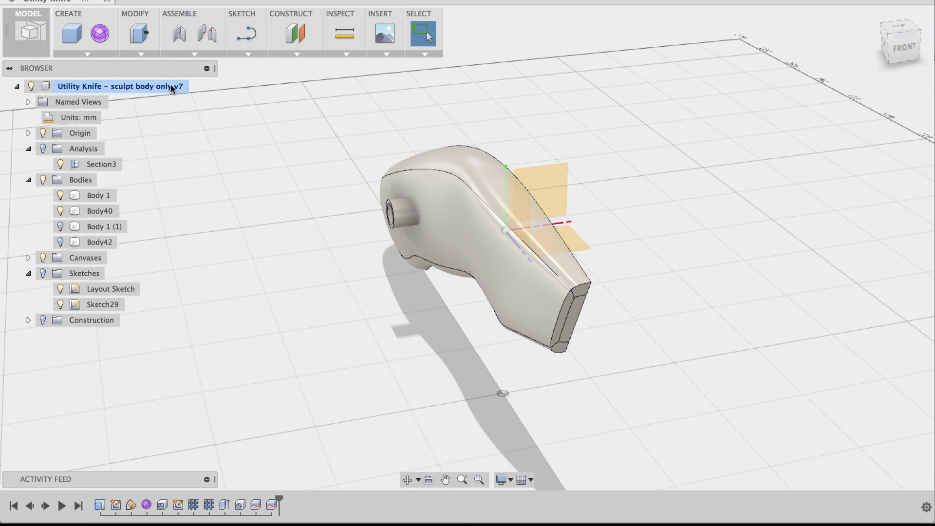
- Combine the displayed knife half with its counterbored boss piece using the Join operation
{"action": "left_click", "coordinate": [140, 53]}
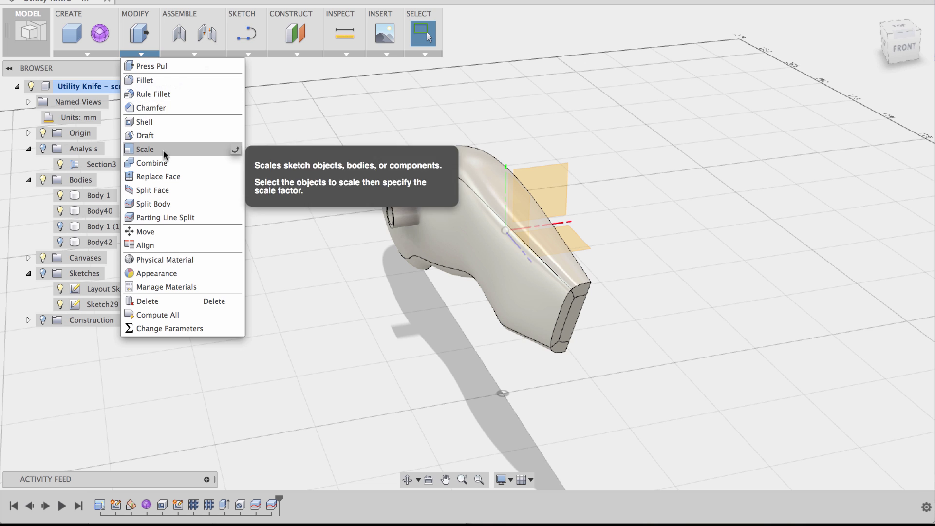
{"action": "left_click", "coordinate": [146, 162]}
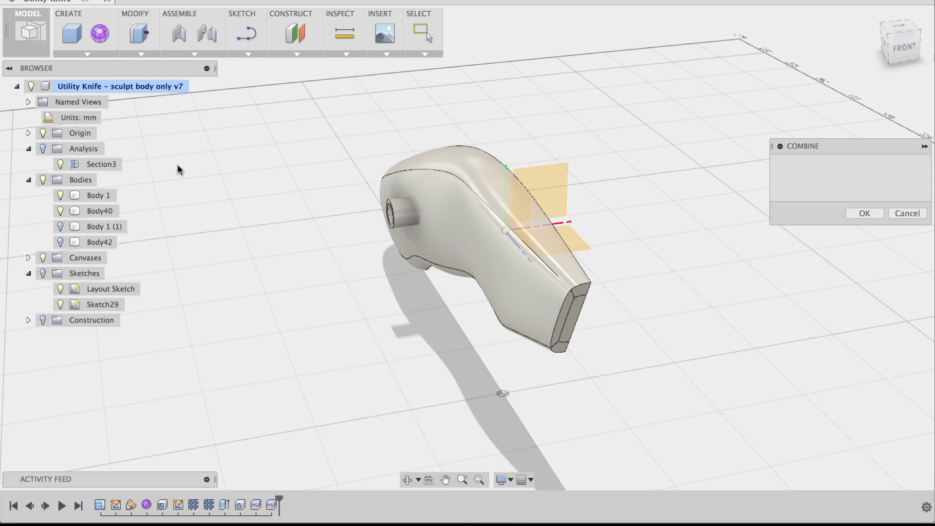
{"action": "left_click", "coordinate": [460, 195]}
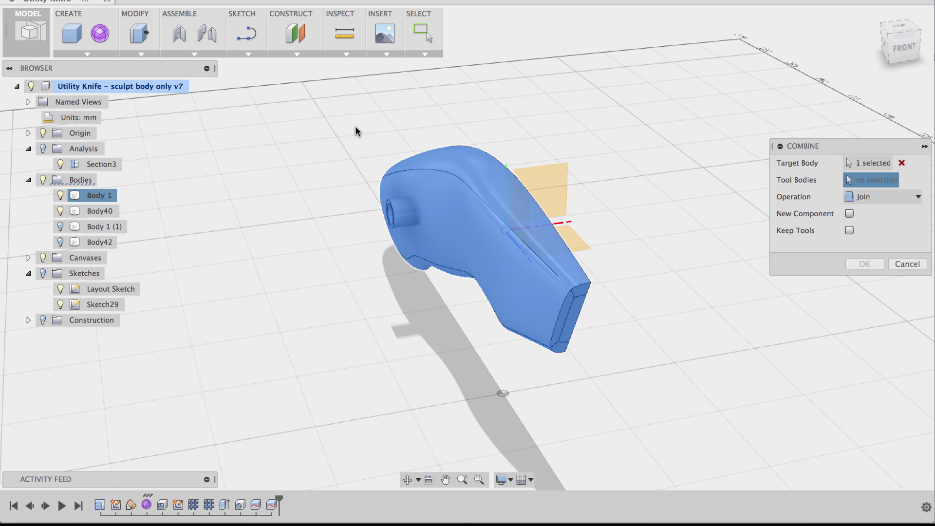
{"action": "left_click", "coordinate": [404, 216]}
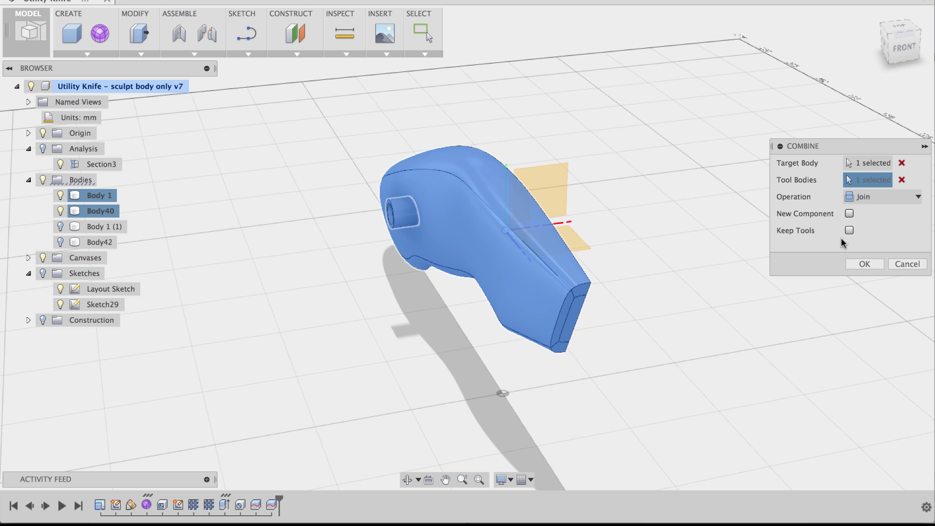
{"action": "left_click", "coordinate": [865, 264]}
{"action": "mouse_move", "coordinate": [706, 188]}
{"action": "middle_mouse_down", "text": "shift"}
{"action": "mouse_move", "coordinate": [675, 184]}
{"action": "mouse_move", "coordinate": [715, 184]}
{"action": "middle_mouse_up", "text": "shift"}
- Hide Body 1 and display Body 1 (1) together with Body42
{"action": "left_click", "coordinate": [78, 196]}
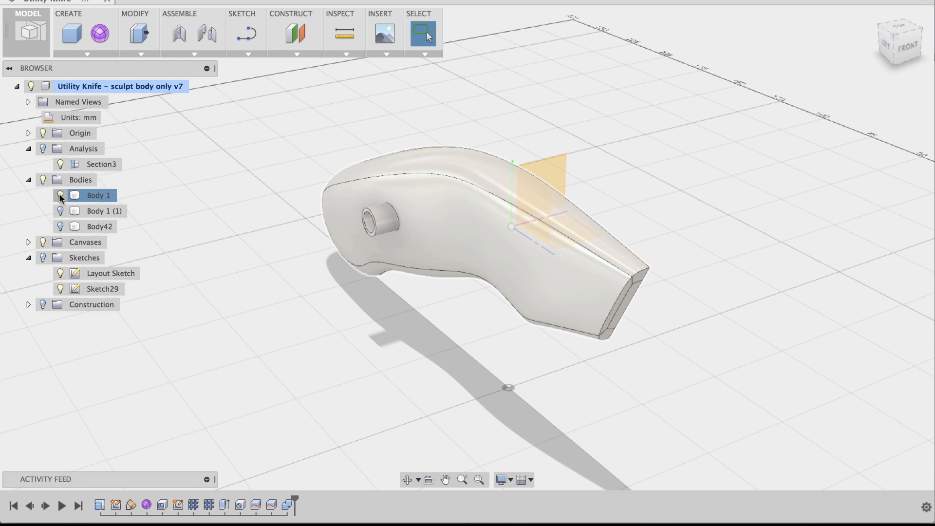
{"action": "left_click", "coordinate": [60, 211]}
{"action": "left_click", "coordinate": [60, 211]}
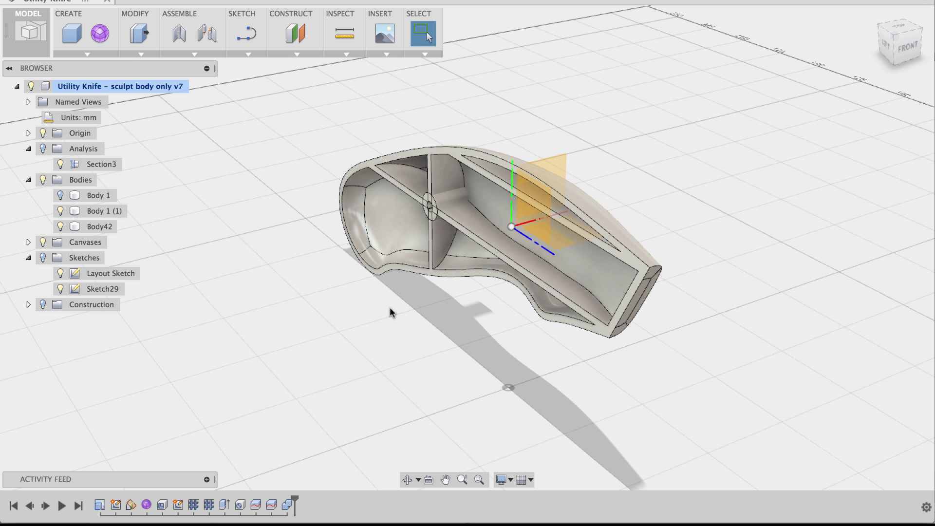
- Join the remaining boss piece to the second knife half with Combine, and display Body 1 again
{"action": "middle_click_drag", "start_coordinate": [382, 305], "coordinate": [357, 302], "text": "shift"}
{"action": "right_click", "coordinate": [315, 264]}
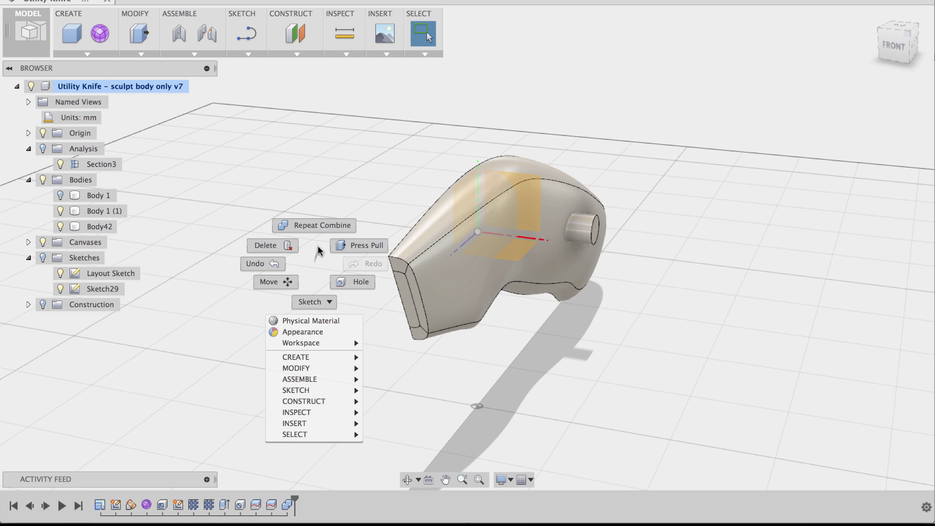
{"action": "left_click", "coordinate": [318, 228]}
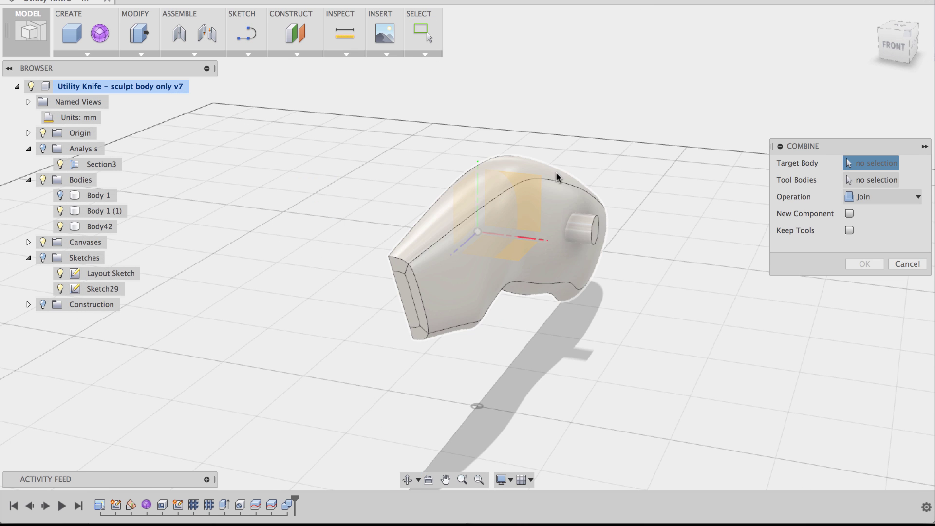
{"action": "left_click", "coordinate": [558, 191]}
{"action": "left_click", "coordinate": [577, 224]}
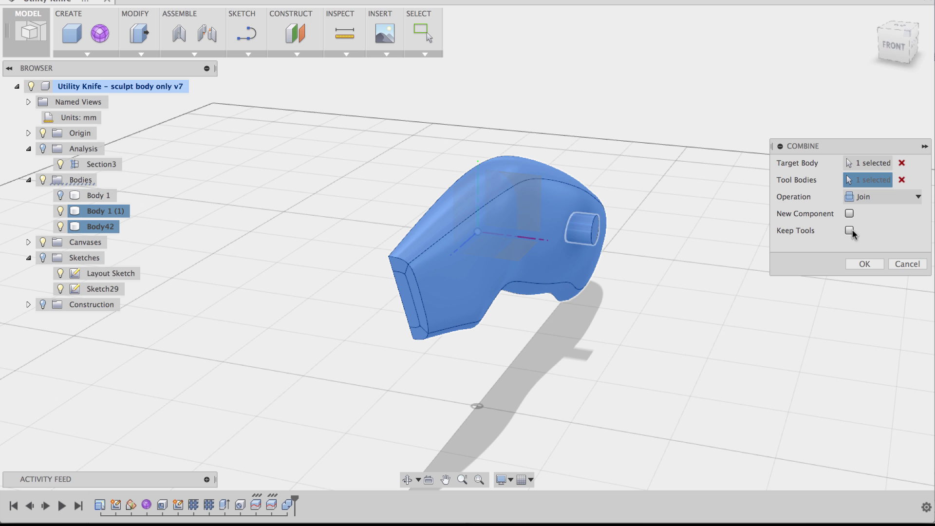
{"action": "left_click", "coordinate": [847, 264]}
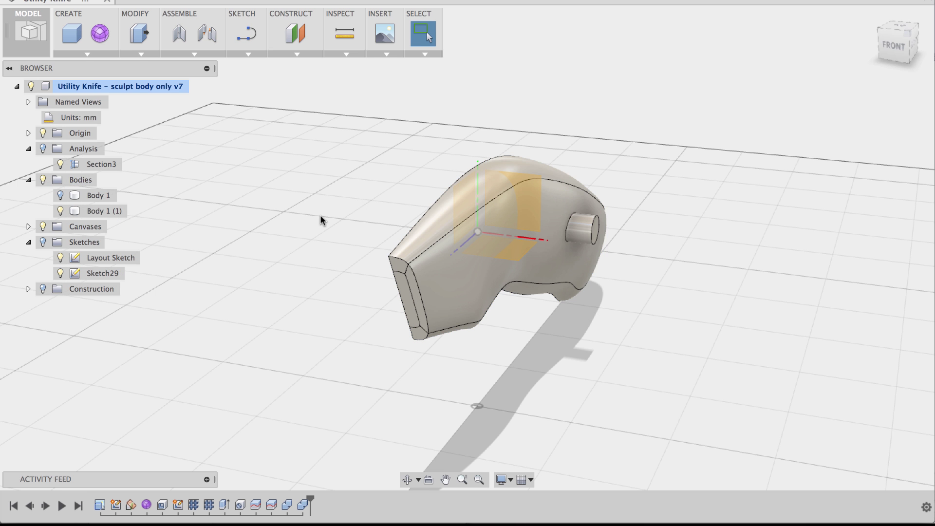
{"action": "middle_click_drag", "start_coordinate": [320, 214], "coordinate": [336, 217], "text": "shift"}
{"action": "left_click", "coordinate": [61, 195]}
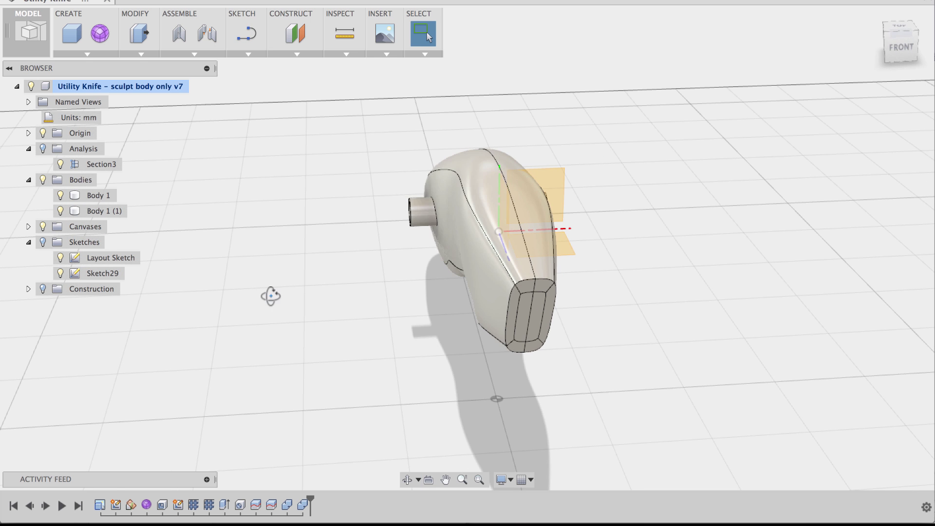
- Delete the boss faces that protrude from the outer surfaces of both knife halves
{"action": "middle_click_drag", "start_coordinate": [271, 297], "coordinate": [440, 362], "text": "shift"}
{"action": "left_click", "coordinate": [372, 235]}
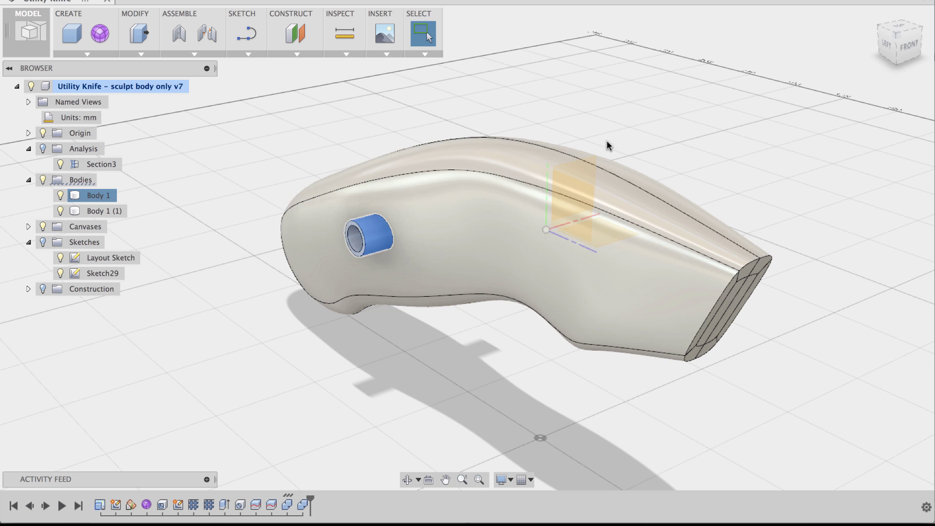
{"action": "middle_click_drag", "start_coordinate": [372, 236], "coordinate": [610, 246], "text": "shift"}
{"action": "left_click", "coordinate": [610, 246]}
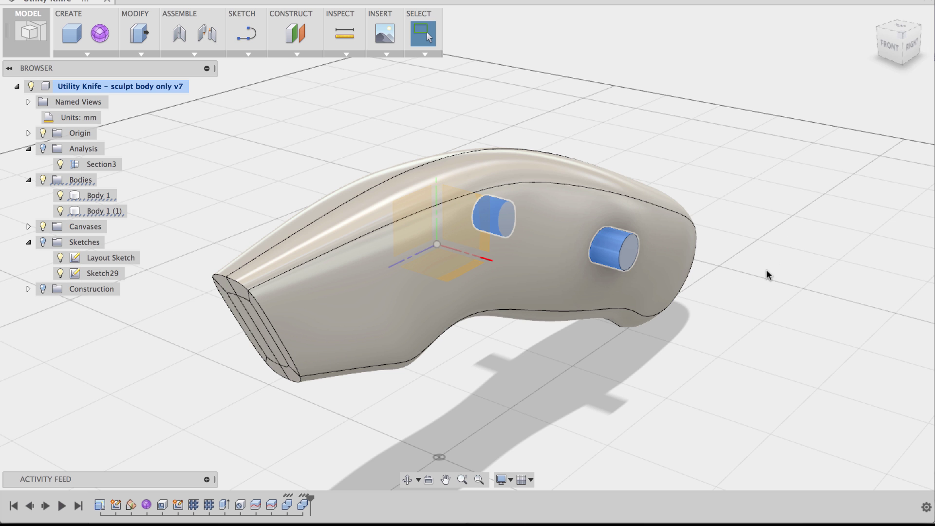
{"action": "left_click", "coordinate": [798, 307]}
- Examine the counterbored hole from outside, and hide Body 1 (1) to inspect the webs and boss inside the other half
{"action": "middle_click_drag", "start_coordinate": [560, 332], "coordinate": [553, 361], "text": "shift"}
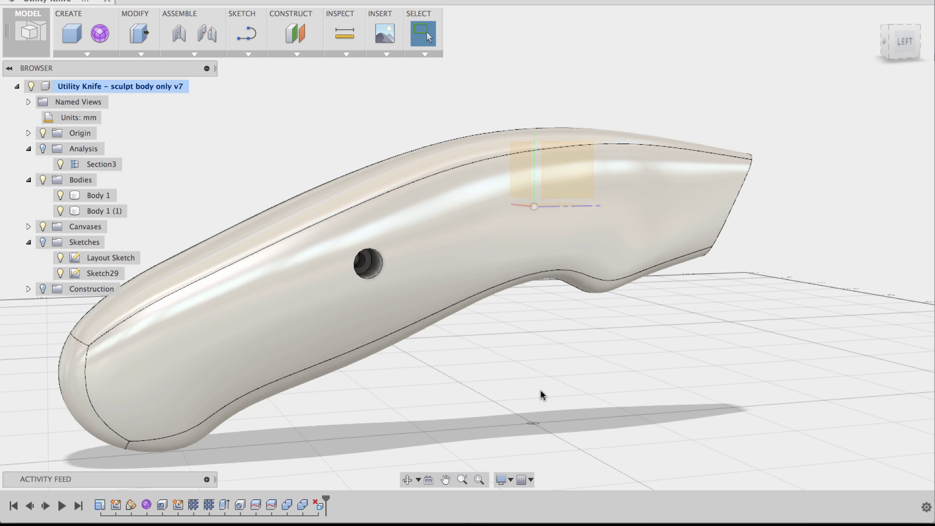
{"action": "middle_click_drag", "start_coordinate": [542, 395], "coordinate": [486, 369], "text": "shift"}
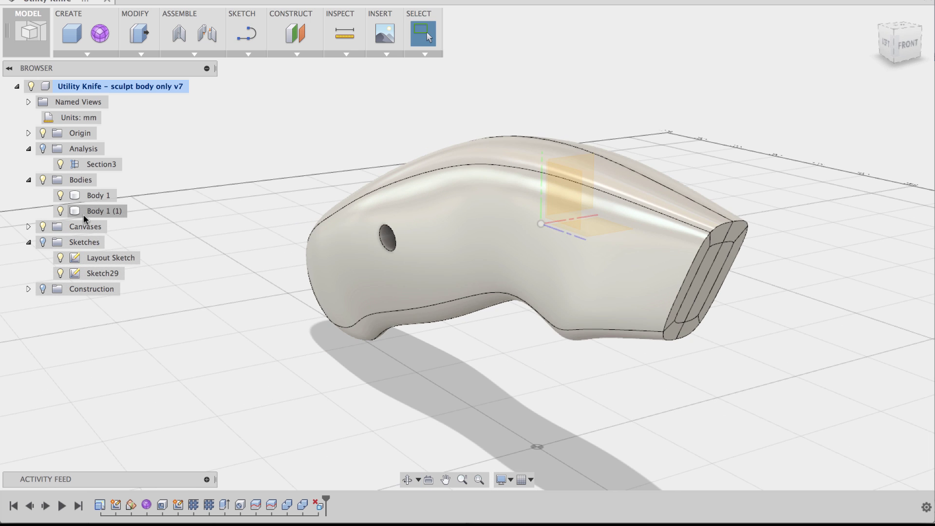
{"action": "middle_click_drag", "start_coordinate": [575, 396], "coordinate": [408, 356], "text": "shift"}
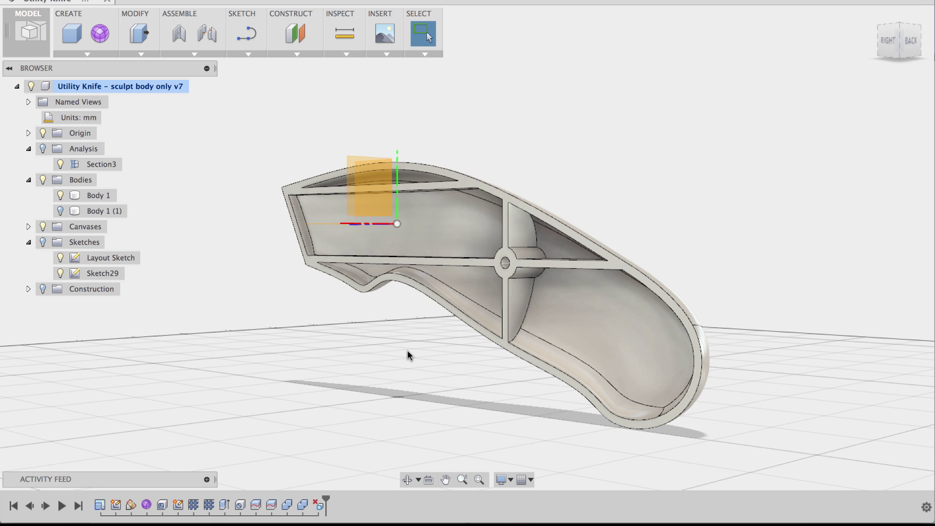
- Show Body 1 (1) on its own to inspect its inner webs and boss, and display Body 1 again to view the whole knife
{"action": "left_click", "coordinate": [61, 196]}
{"action": "left_click", "coordinate": [61, 211]}
{"action": "middle_click_drag", "start_coordinate": [312, 320], "coordinate": [530, 373], "text": "shift"}
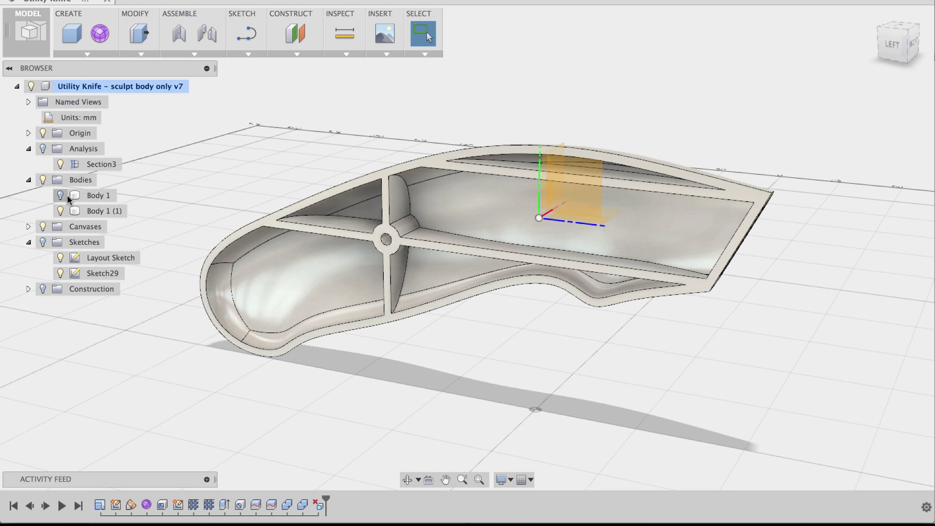
{"action": "left_click", "coordinate": [60, 196]}
{"action": "middle_click_drag", "start_coordinate": [513, 384], "coordinate": [552, 383]}
{"action": "middle_click_drag", "start_coordinate": [552, 383], "coordinate": [495, 371], "text": "shift"}
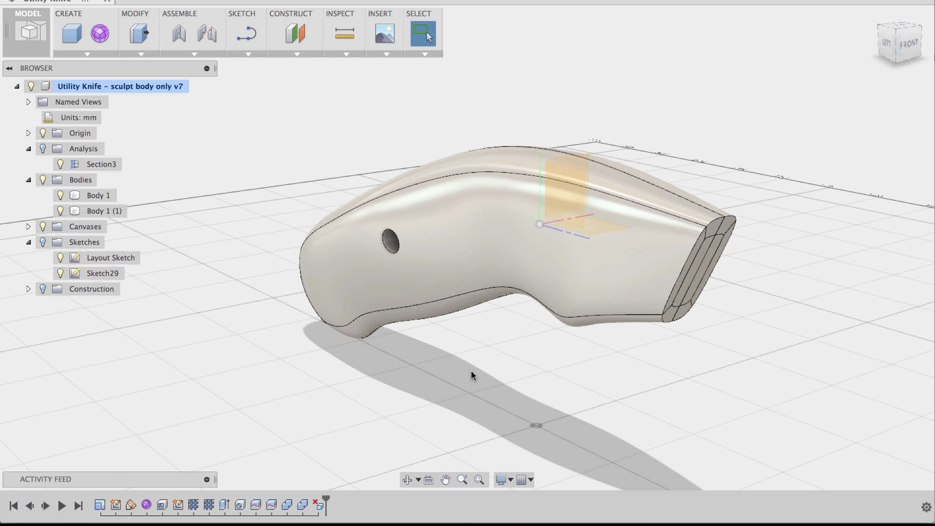
{"action": "middle_click_drag", "start_coordinate": [422, 366], "coordinate": [425, 368], "text": "shift"}
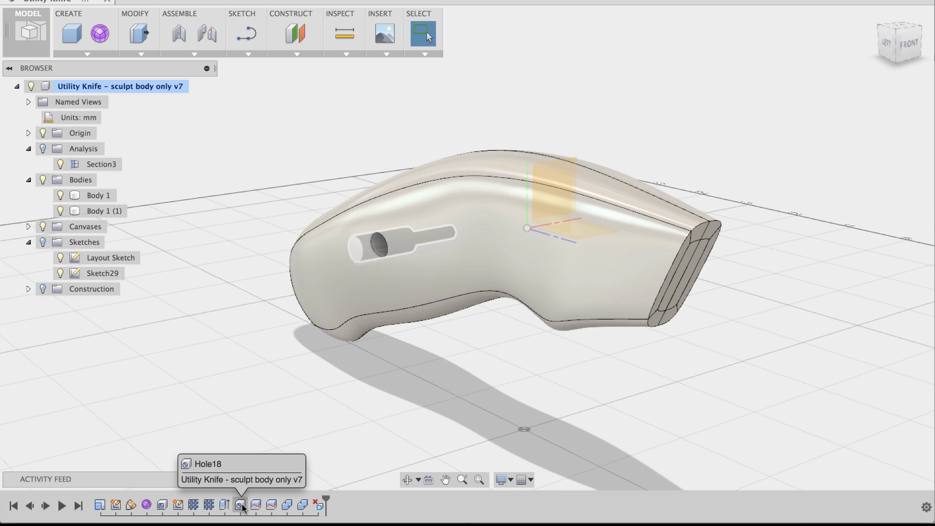
- Open the knife's original sculpted form feature for editing and view it from the left side
{"action": "left_click", "coordinate": [147, 506]}
{"action": "right_click", "coordinate": [146, 506]}
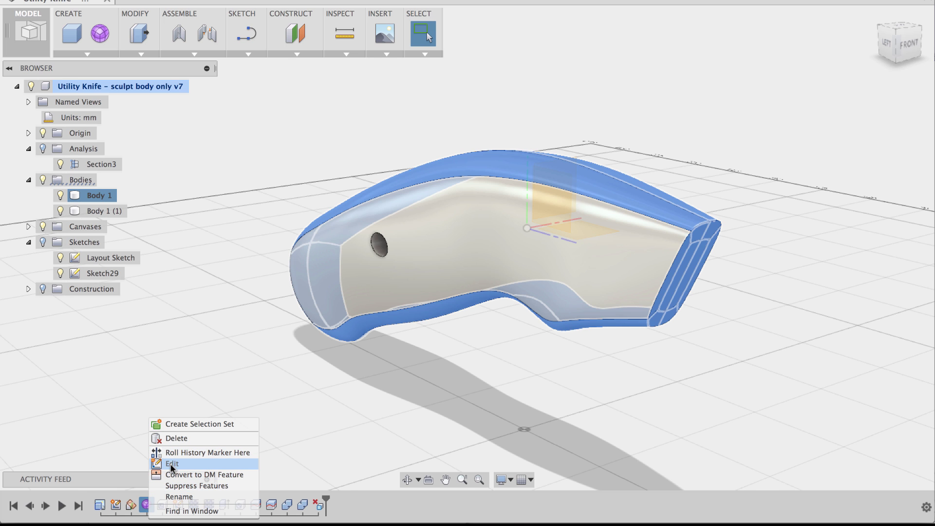
{"action": "left_click", "coordinate": [171, 465]}
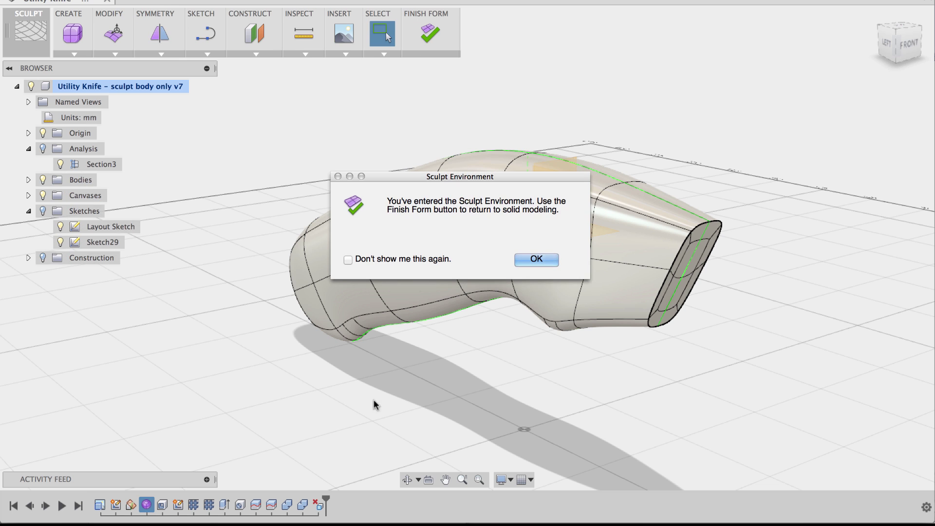
{"action": "left_click", "coordinate": [535, 261]}
{"action": "mouse_move", "coordinate": [478, 382]}
{"action": "middle_mouse_down", "text": "shift"}
{"action": "mouse_move", "coordinate": [439, 386]}
{"action": "mouse_move", "coordinate": [488, 388]}
{"action": "middle_mouse_up", "text": "shift"}
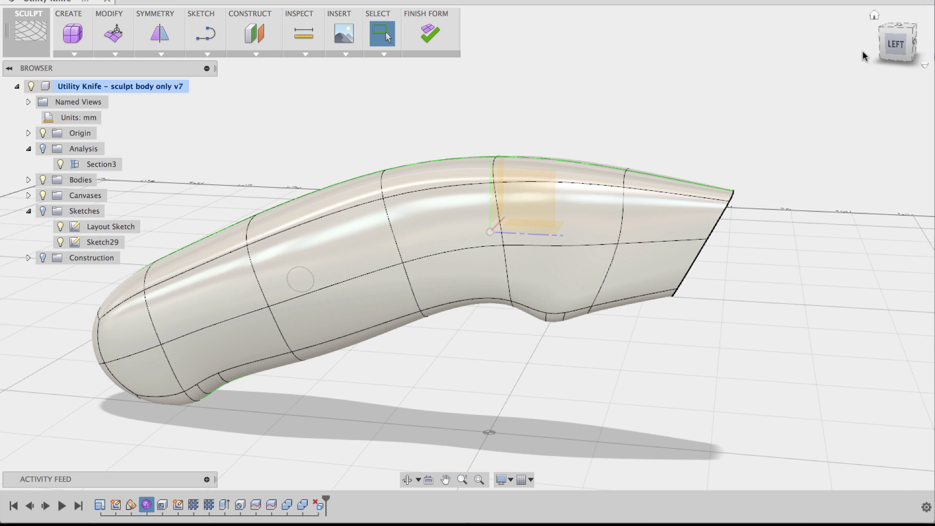
{"action": "left_click", "coordinate": [896, 50]}
{"action": "middle_click_drag", "start_coordinate": [299, 167], "coordinate": [342, 142]}
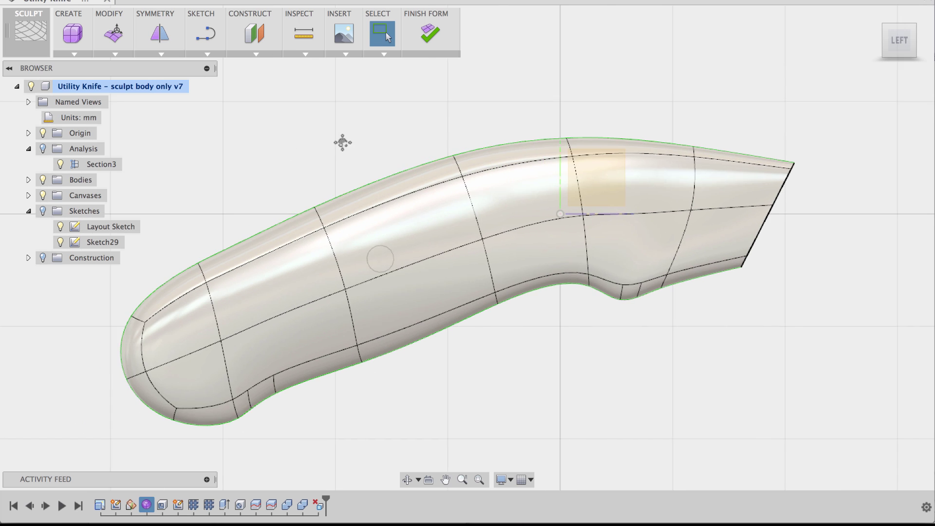
- Move the form face on the underside of the handle's middle down 5 mm with Edit Form
{"action": "left_click", "coordinate": [434, 332]}
{"action": "right_click", "coordinate": [434, 333]}
{"action": "left_click", "coordinate": [485, 311]}
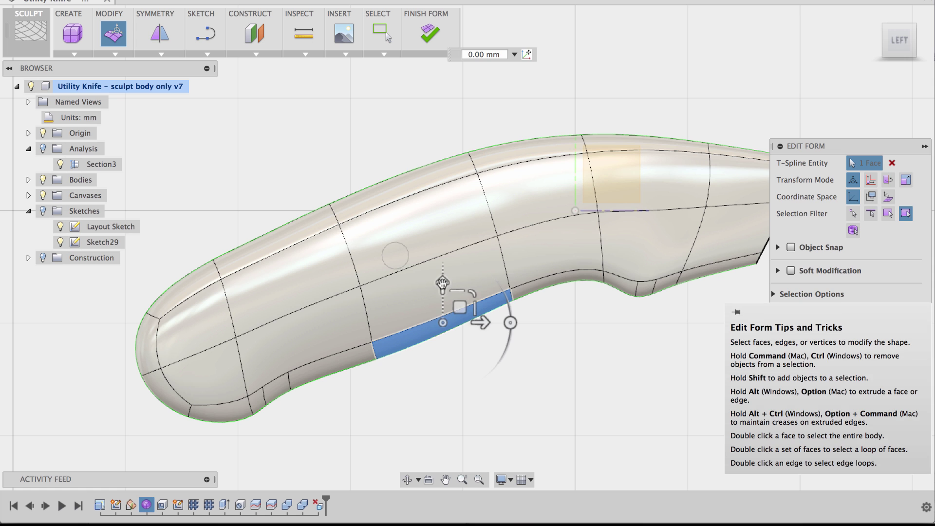
{"action": "left_click_drag", "start_coordinate": [442, 283], "coordinate": [443, 298]}
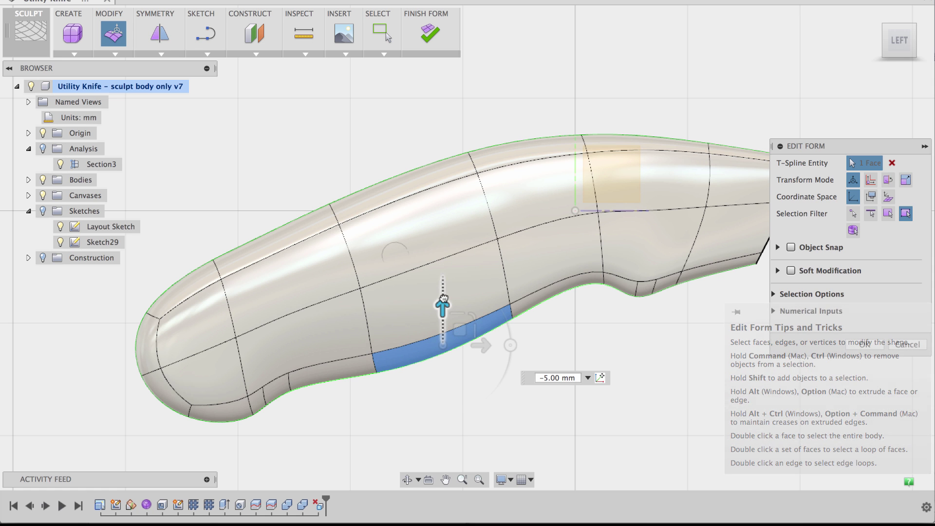
{"action": "scroll", "coordinate": [630, 357], "scroll_direction": "down", "scroll_amount": 4}
{"action": "middle_click_drag", "start_coordinate": [629, 358], "coordinate": [583, 331]}
{"action": "scroll", "coordinate": [582, 330], "scroll_direction": "up", "scroll_amount": 4}
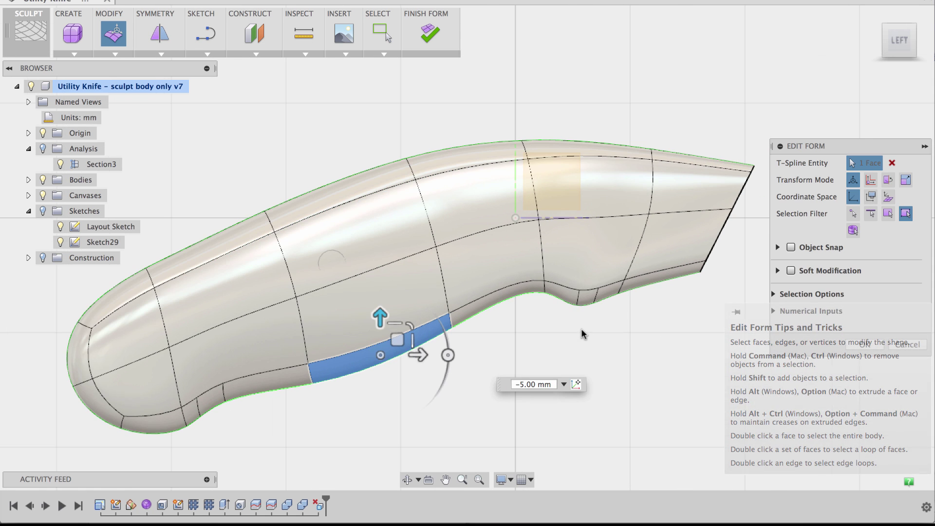
- Move the edge at the finger guard's lowest point down 5 mm and accept the form edits
{"action": "left_click", "coordinate": [578, 300]}
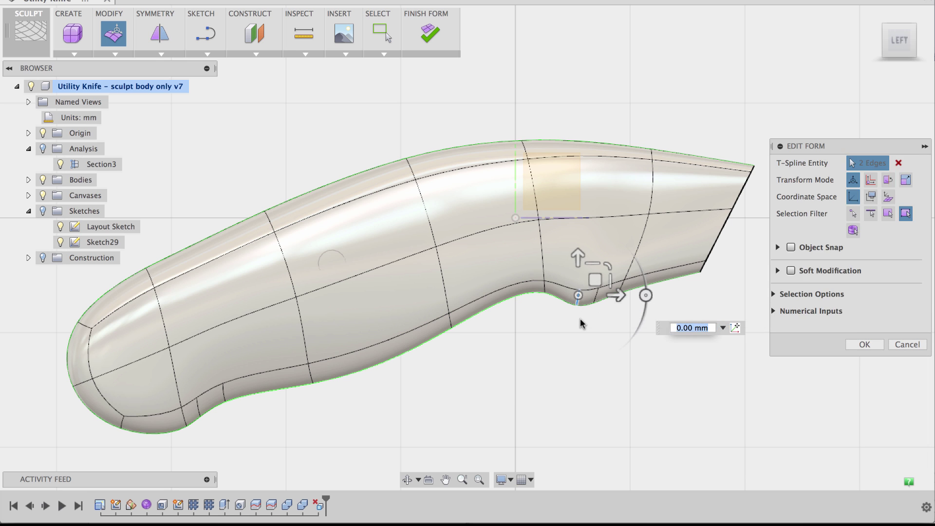
{"action": "left_click", "coordinate": [581, 334]}
{"action": "middle_click_drag", "start_coordinate": [581, 326], "coordinate": [581, 322], "text": "shift"}
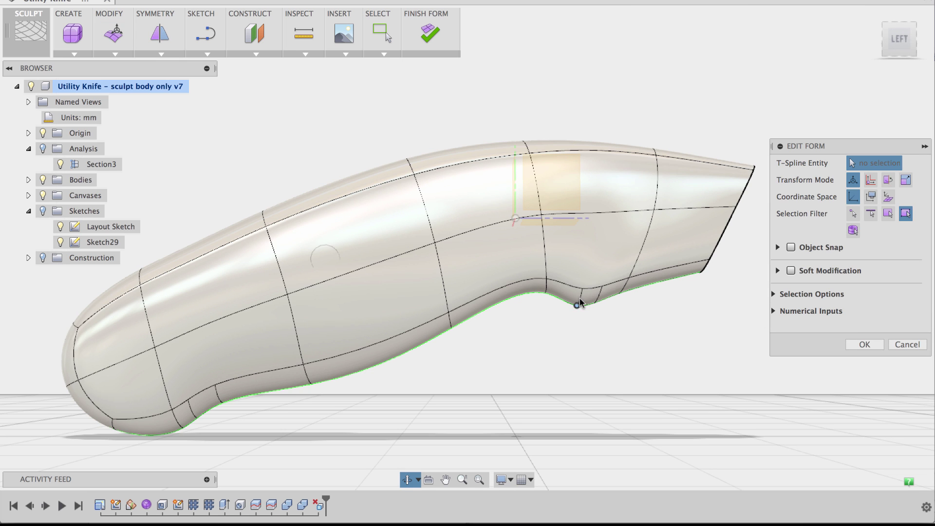
{"action": "left_click", "coordinate": [580, 299]}
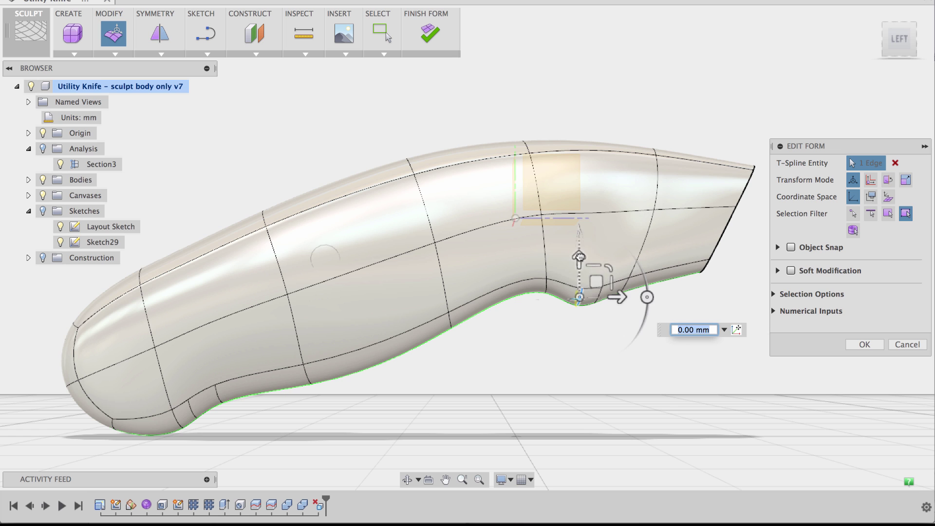
{"action": "left_click_drag", "start_coordinate": [578, 261], "coordinate": [579, 274]}
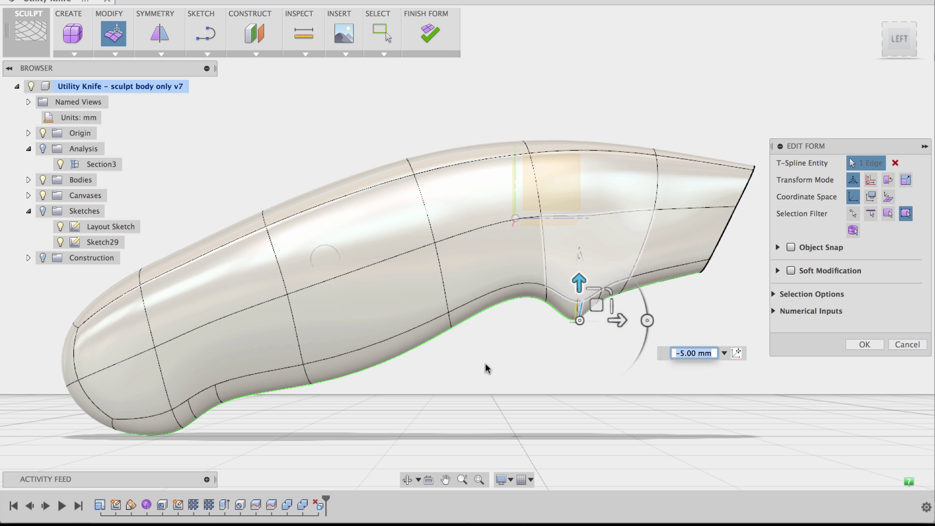
{"action": "middle_click_drag", "start_coordinate": [419, 388], "coordinate": [446, 385]}
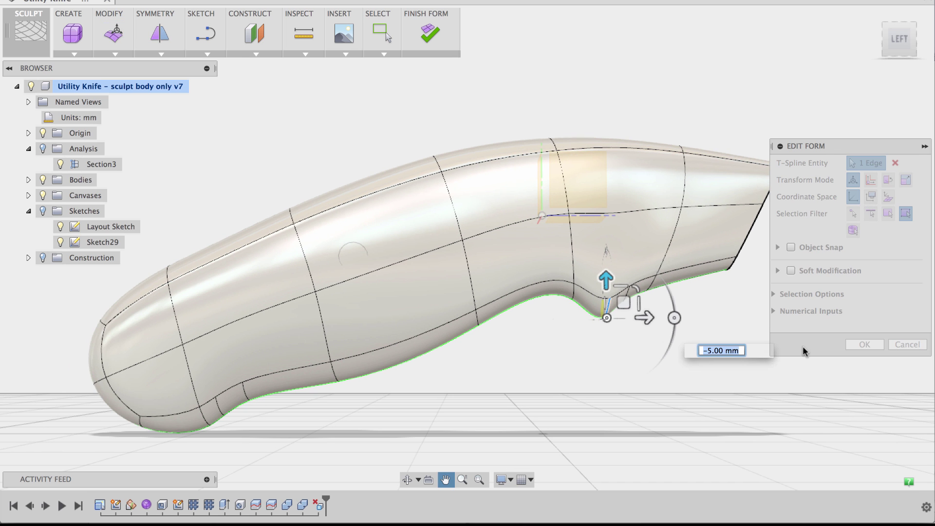
{"action": "left_click", "coordinate": [878, 344]}
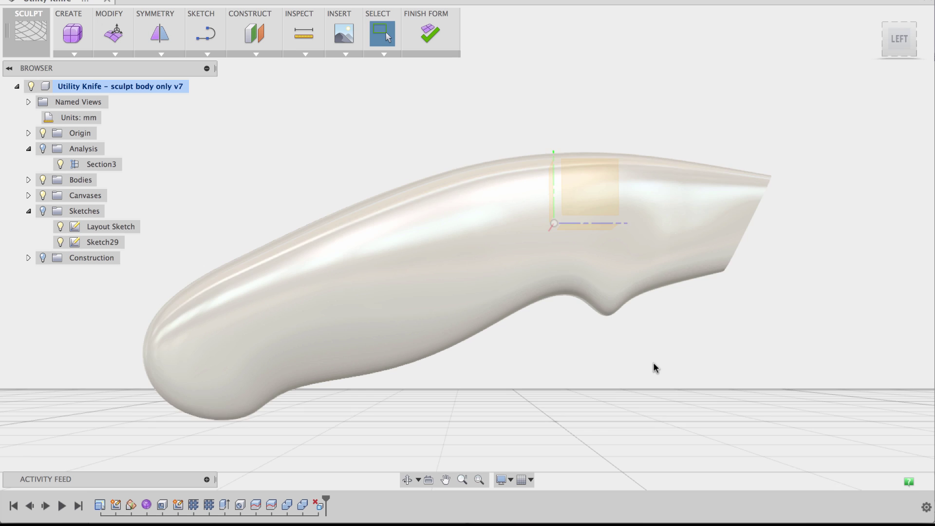
- Finish the form to update the solid knife halves with the reshaped underside
{"action": "middle_click_drag", "start_coordinate": [653, 365], "coordinate": [628, 375], "text": "shift"}
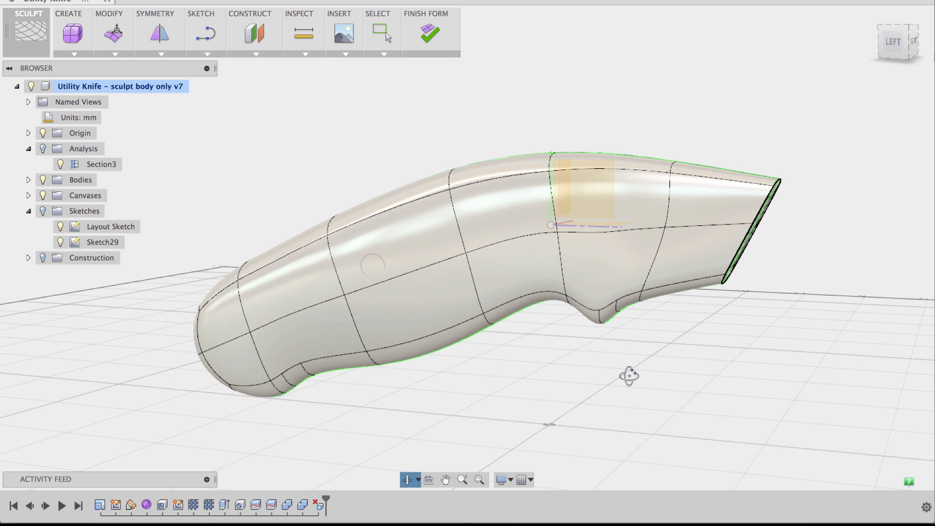
{"action": "left_click", "coordinate": [429, 37]}
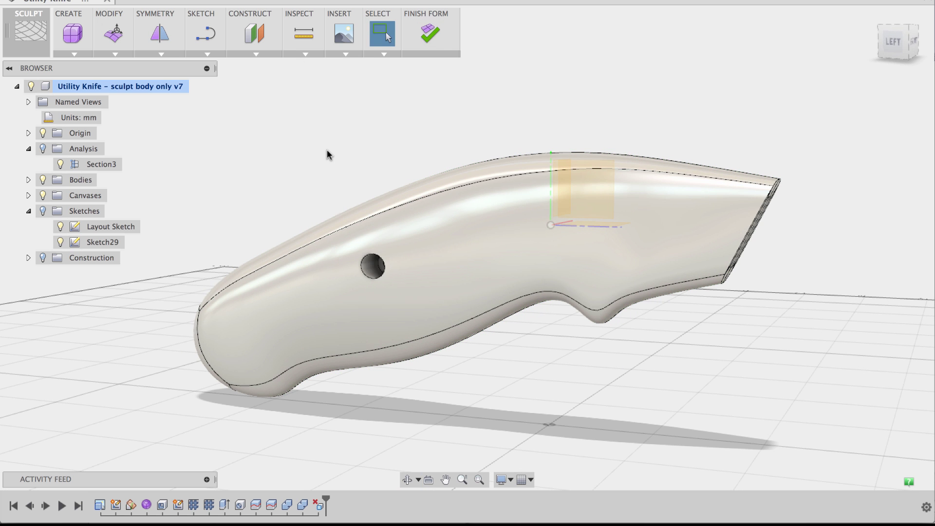
{"action": "middle_click_drag", "start_coordinate": [497, 378], "coordinate": [446, 375], "text": "shift"}
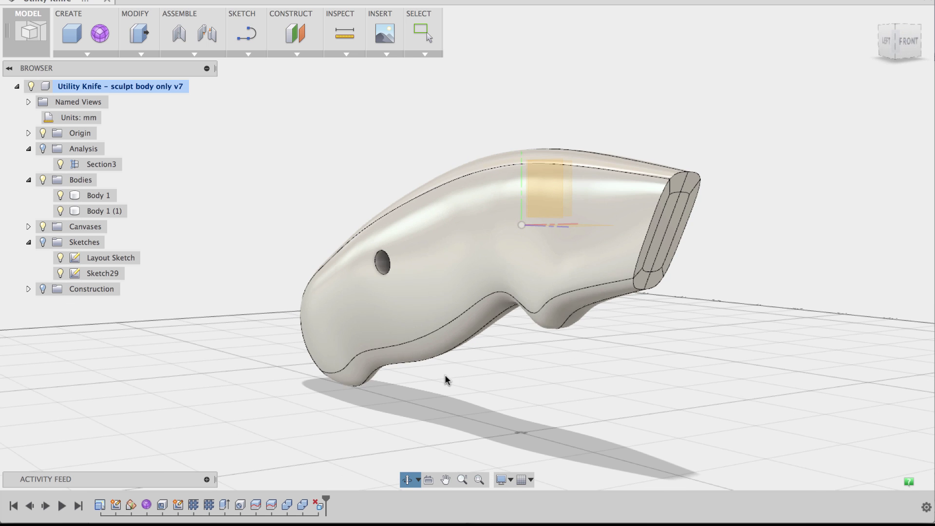
- Hide Body 1 to inspect the webs and boss inside the reshaped half, and display it again to view the knife's opposite side
{"action": "left_click", "coordinate": [61, 200]}
{"action": "middle_click_drag", "start_coordinate": [636, 396], "coordinate": [661, 380], "text": "shift"}
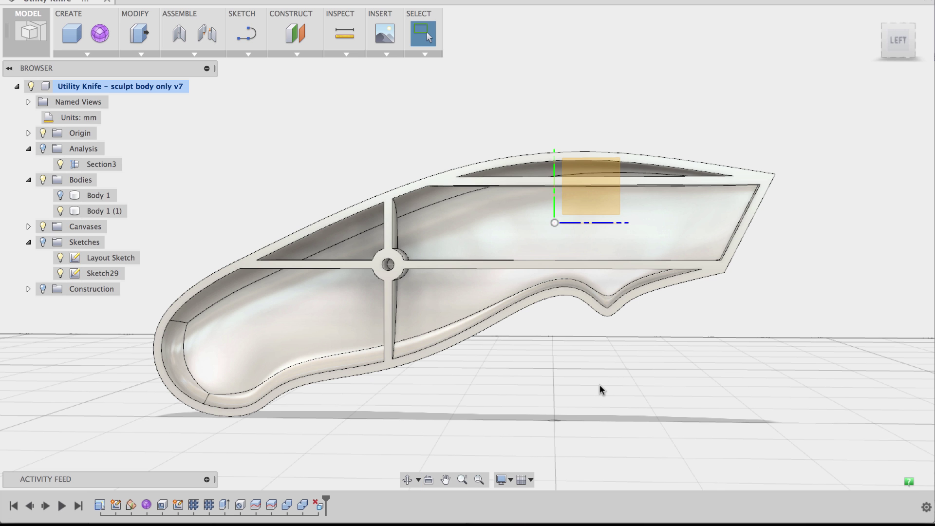
{"action": "middle_click_drag", "start_coordinate": [599, 384], "coordinate": [575, 388], "text": "shift"}
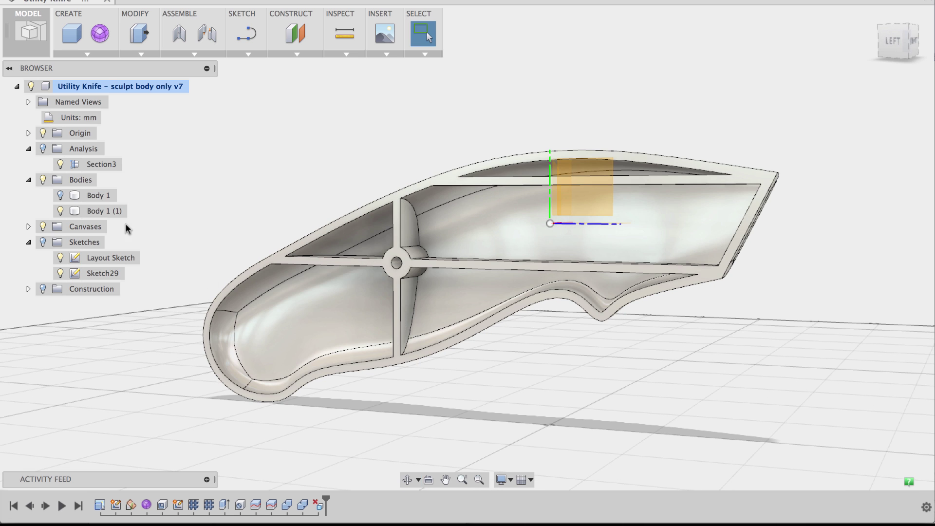
{"action": "left_click", "coordinate": [61, 195]}
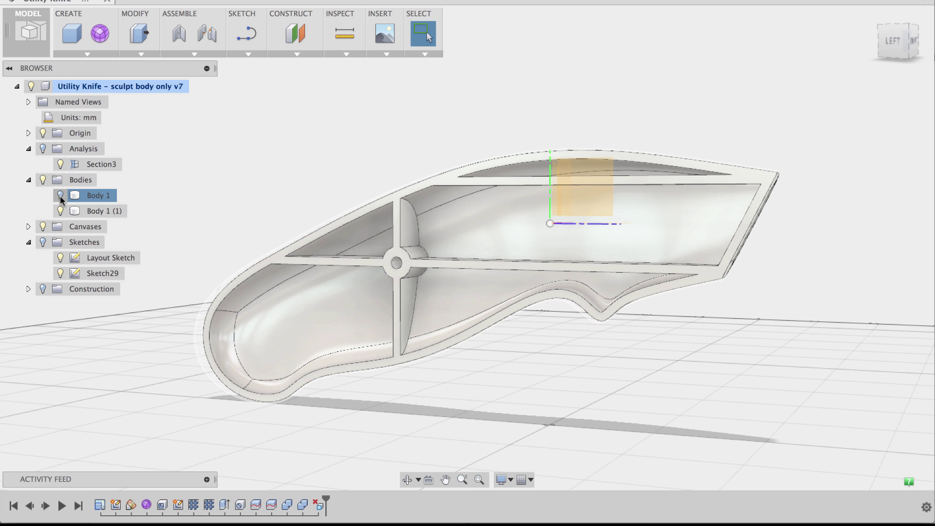
{"action": "key", "text": "Escape"}
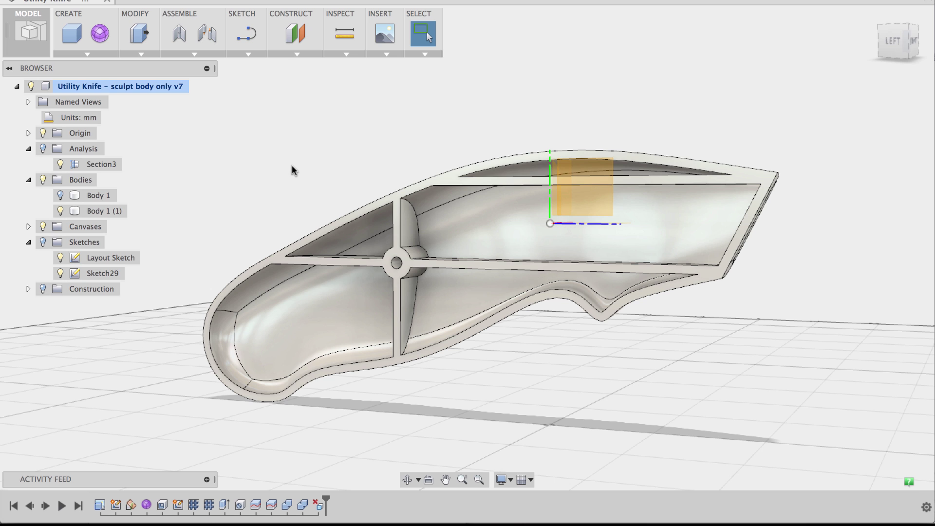
{"action": "left_click", "coordinate": [61, 196]}
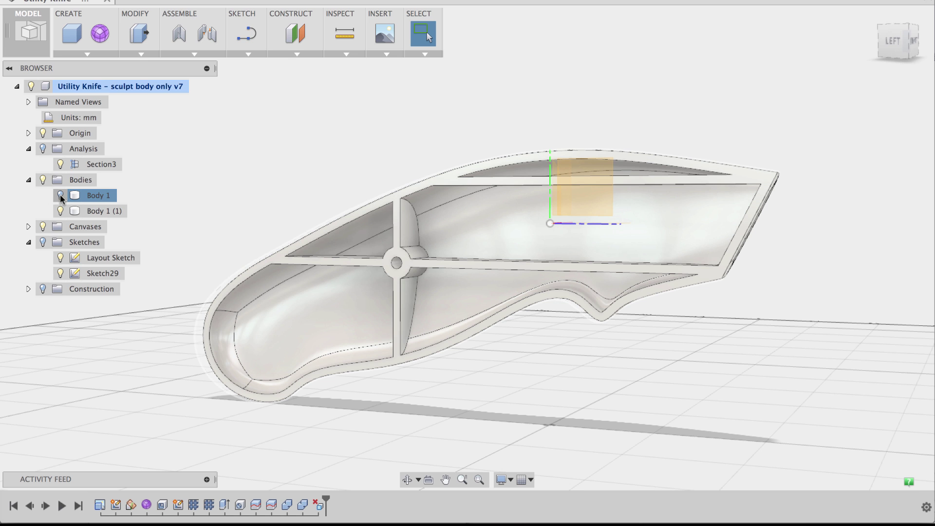
{"action": "left_click", "coordinate": [60, 195]}
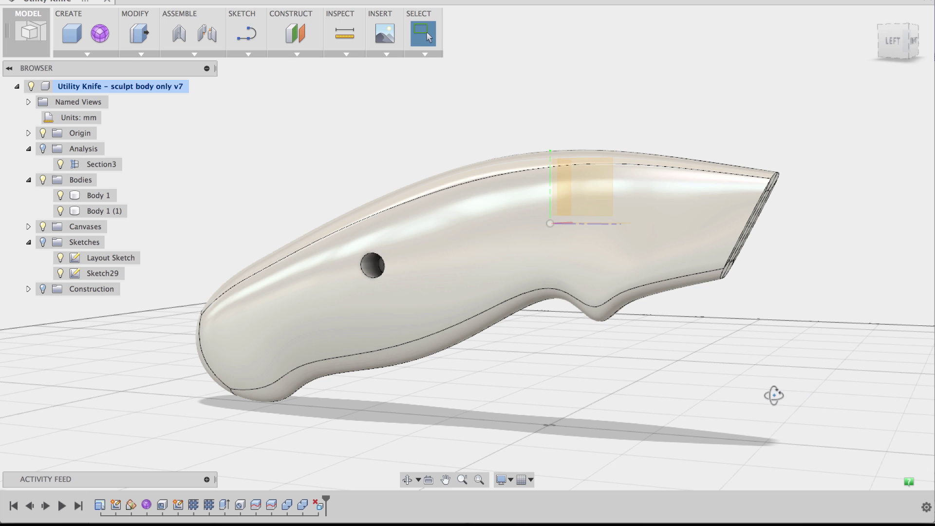
{"action": "middle_click_drag", "start_coordinate": [774, 395], "coordinate": [587, 410], "text": "shift"}
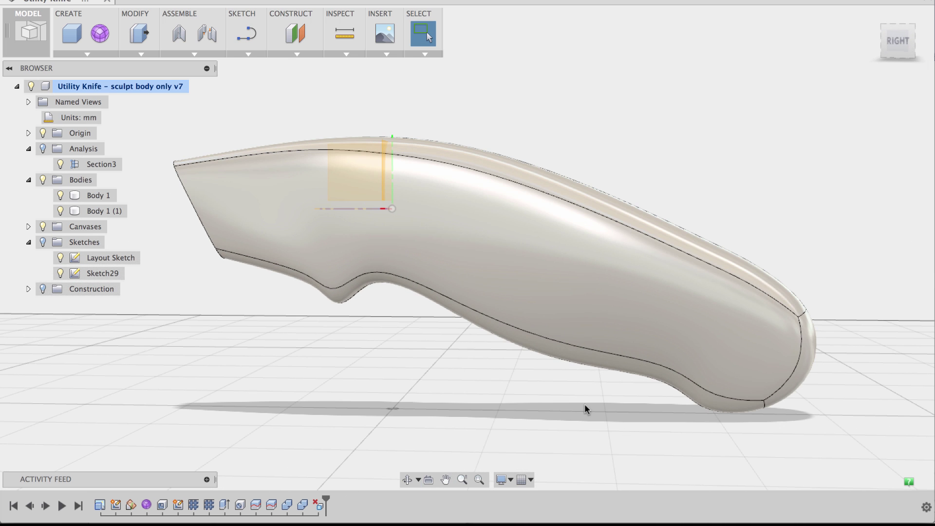